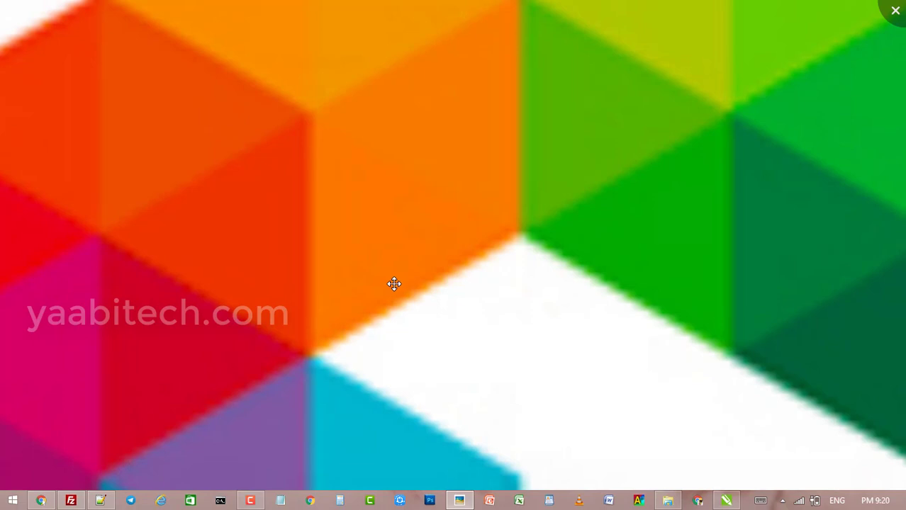
Examine the coloured cube logo preview at high and reduced magnification to judge its bitmap edges, and close the preview.
{"action": "scroll", "coordinate": [394, 283], "scroll_direction": "down", "scroll_amount": 6}
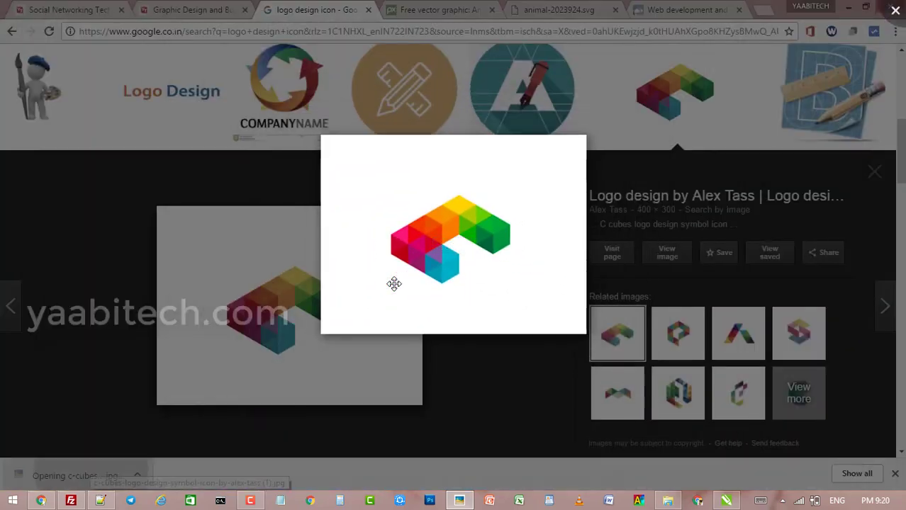
{"action": "scroll", "coordinate": [394, 283], "scroll_direction": "down", "scroll_amount": 1}
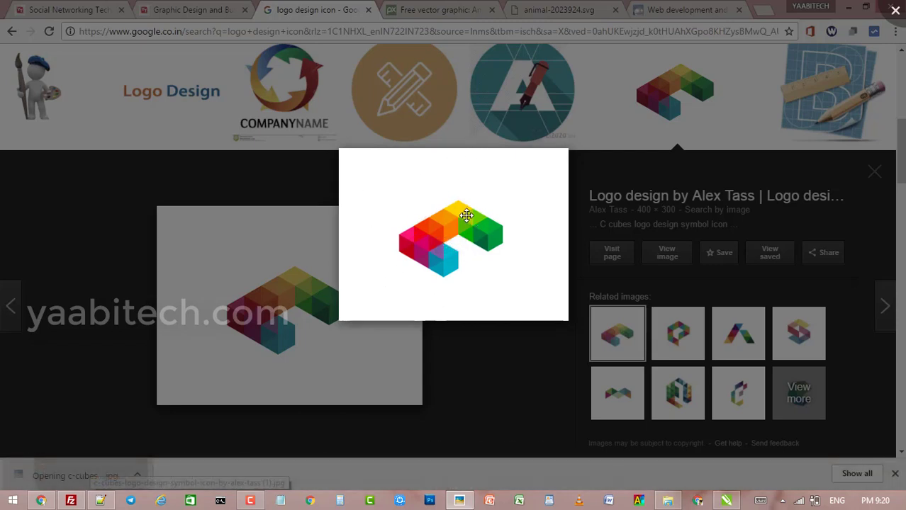
{"action": "scroll", "coordinate": [466, 216], "scroll_direction": "up", "scroll_amount": 10}
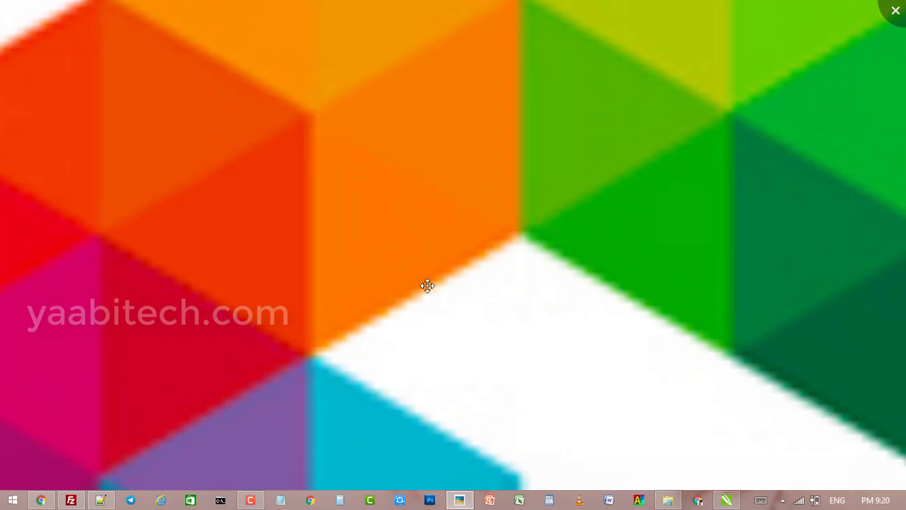
{"action": "scroll", "coordinate": [427, 286], "scroll_direction": "down", "scroll_amount": 2}
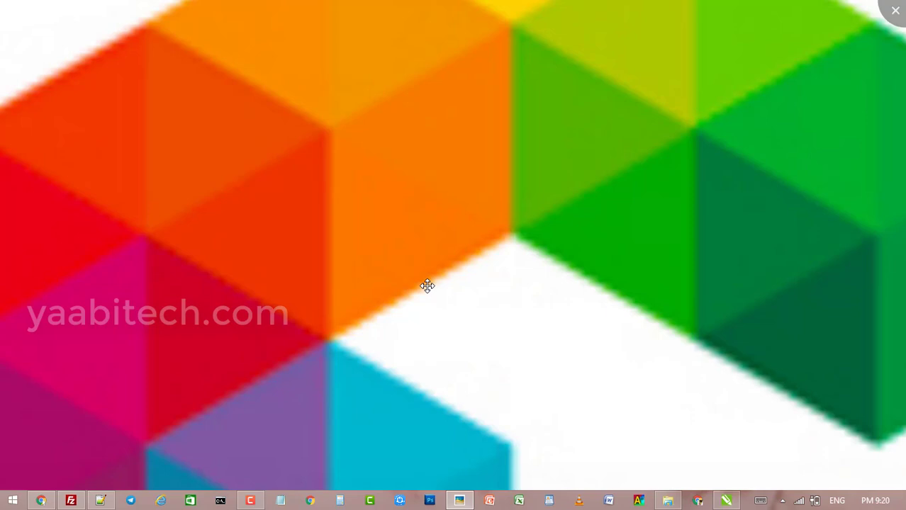
{"action": "left_click", "coordinate": [894, 8]}
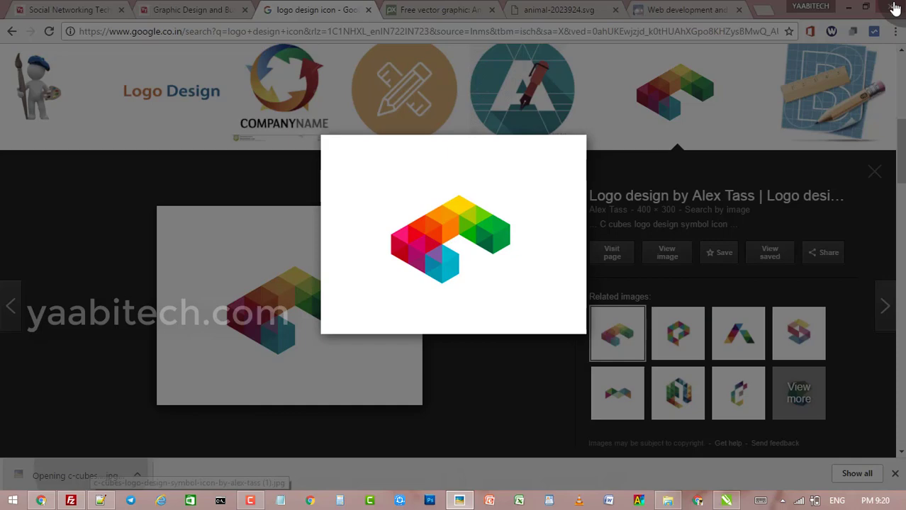
Switch to CorelDRAW and start an Outline Trace of the cube logo bitmap with the Logo image type.
{"action": "left_click", "coordinate": [730, 502]}
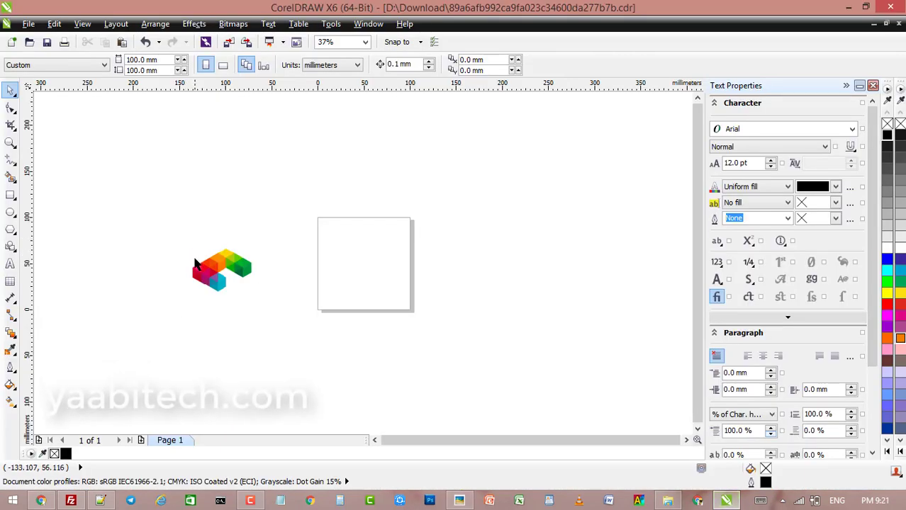
{"action": "mouse_move", "coordinate": [218, 268]}
{"action": "left_mouse_down"}
{"action": "mouse_move", "coordinate": [283, 222]}
{"action": "mouse_move", "coordinate": [220, 276]}
{"action": "left_mouse_up"}
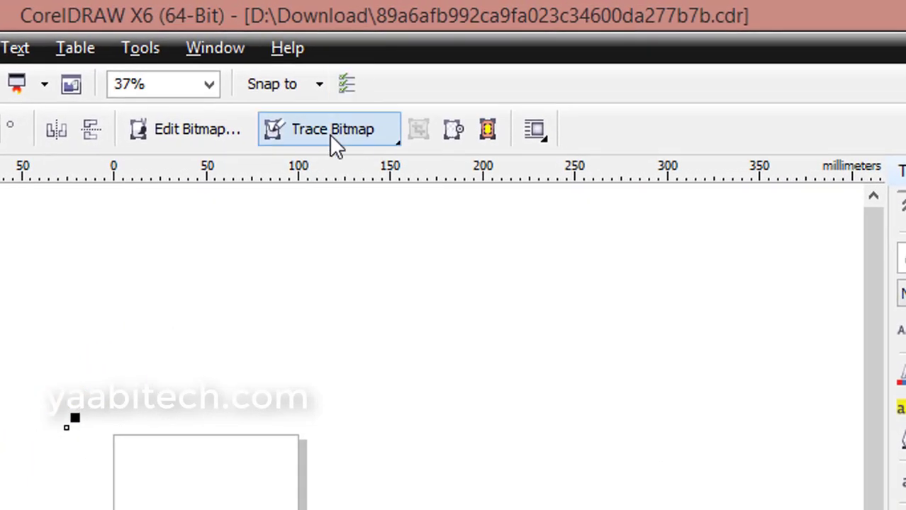
{"action": "left_click", "coordinate": [330, 134]}
{"action": "mouse_move", "coordinate": [347, 220]}
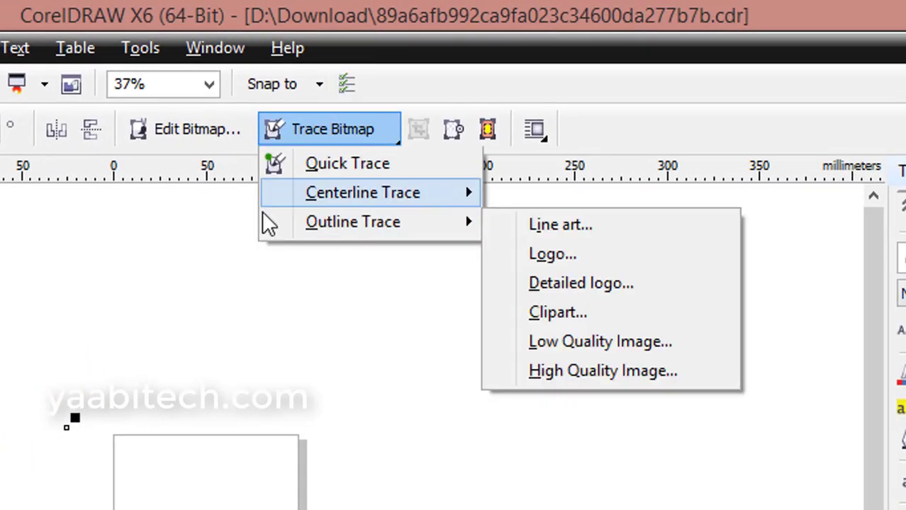
{"action": "left_click", "coordinate": [143, 264]}
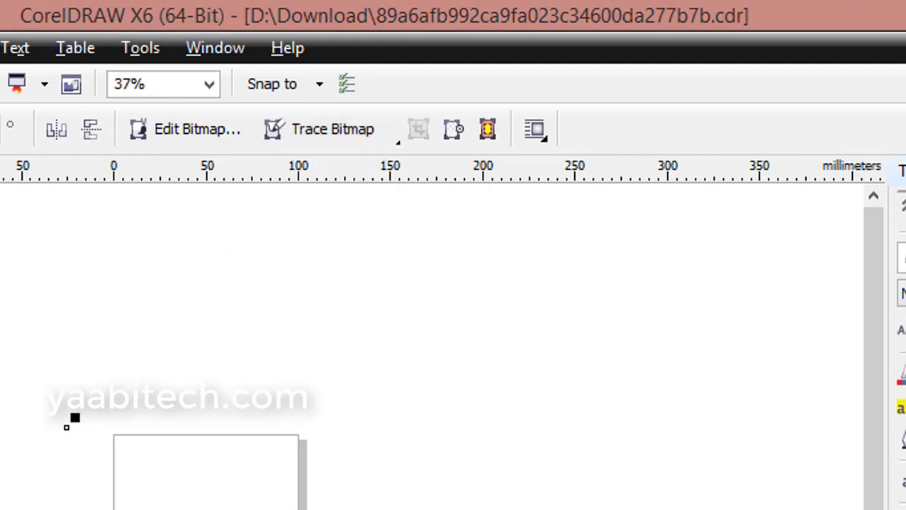
{"action": "left_click", "coordinate": [361, 133]}
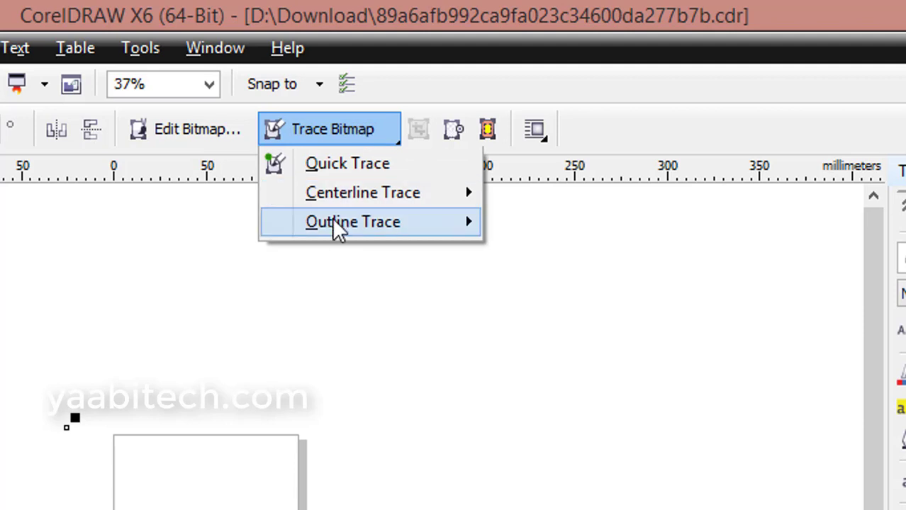
{"action": "mouse_move", "coordinate": [387, 222]}
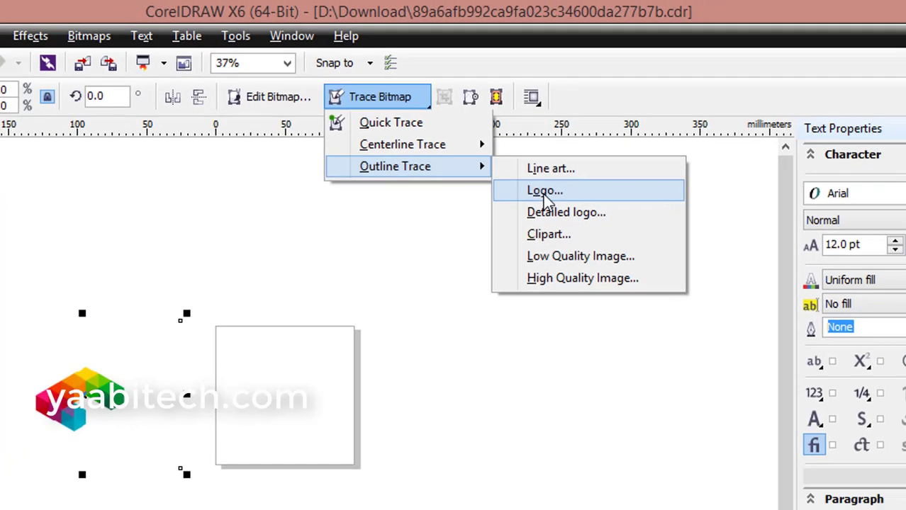
{"action": "left_click", "coordinate": [550, 254]}
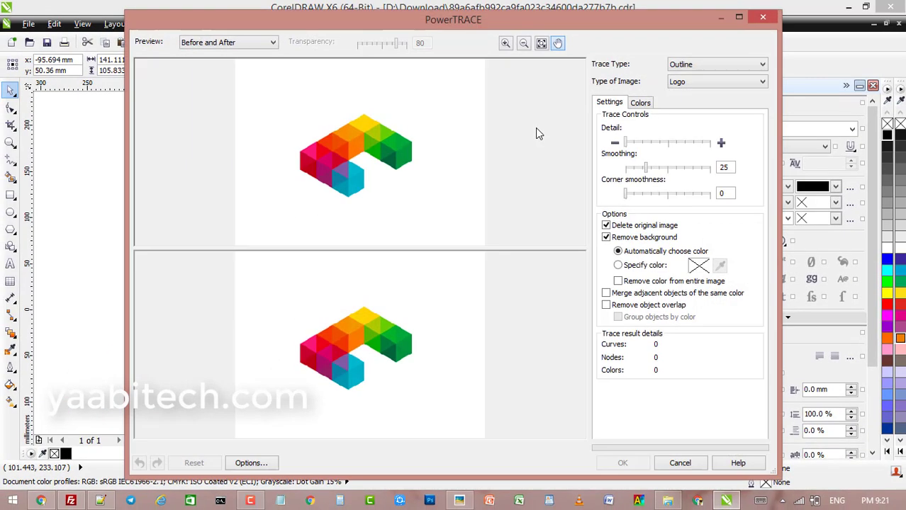
Review the image types but keep Logo, accept the trace, and move the traced cube logo onto the page.
{"action": "left_click", "coordinate": [762, 82]}
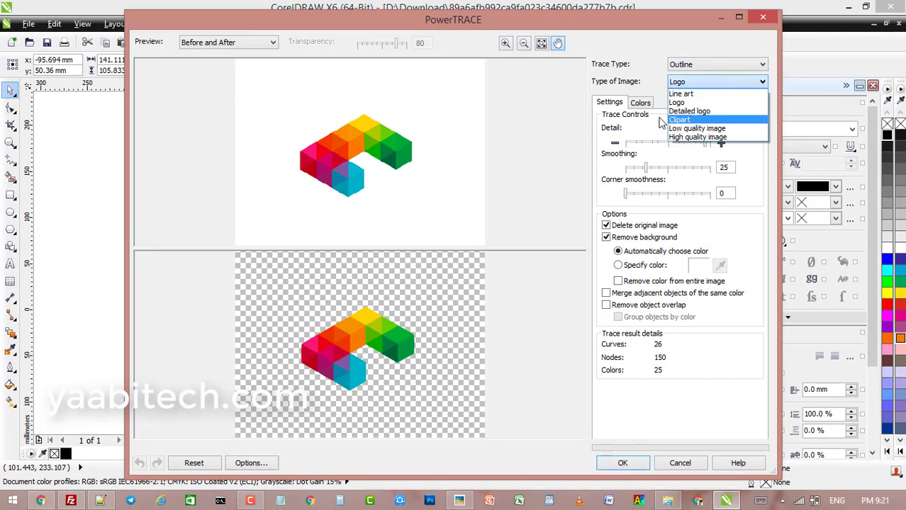
{"action": "left_click", "coordinate": [564, 183]}
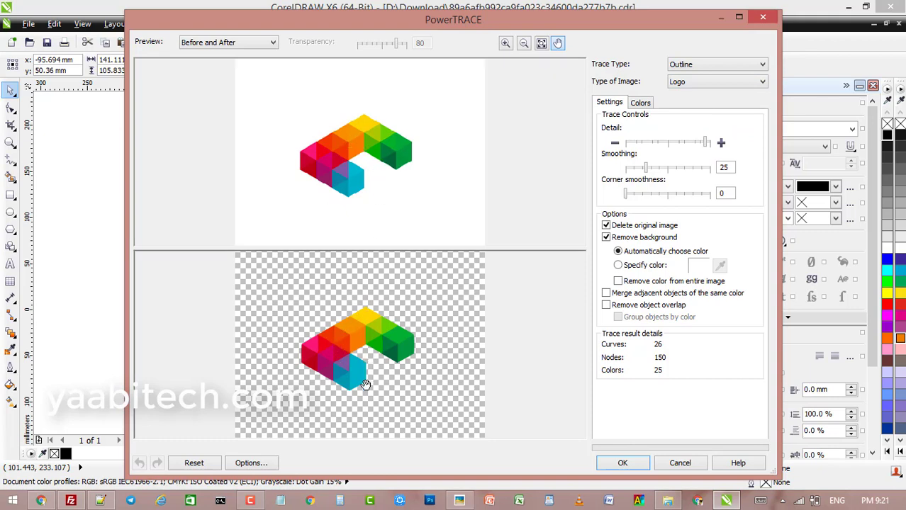
{"action": "left_click", "coordinate": [623, 463]}
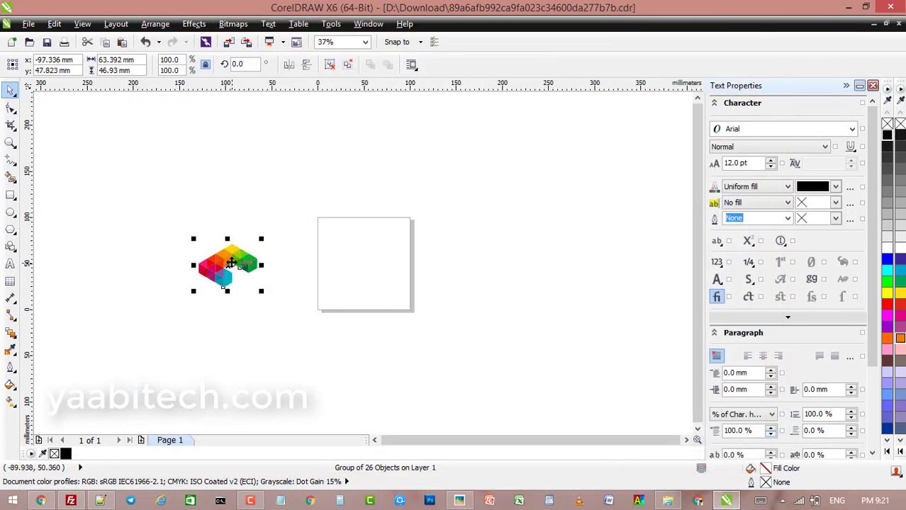
{"action": "mouse_move", "coordinate": [231, 264]}
{"action": "left_mouse_down"}
{"action": "mouse_move", "coordinate": [356, 245]}
{"action": "mouse_move", "coordinate": [380, 258]}
{"action": "left_mouse_up"}
{"action": "left_click", "coordinate": [454, 238]}
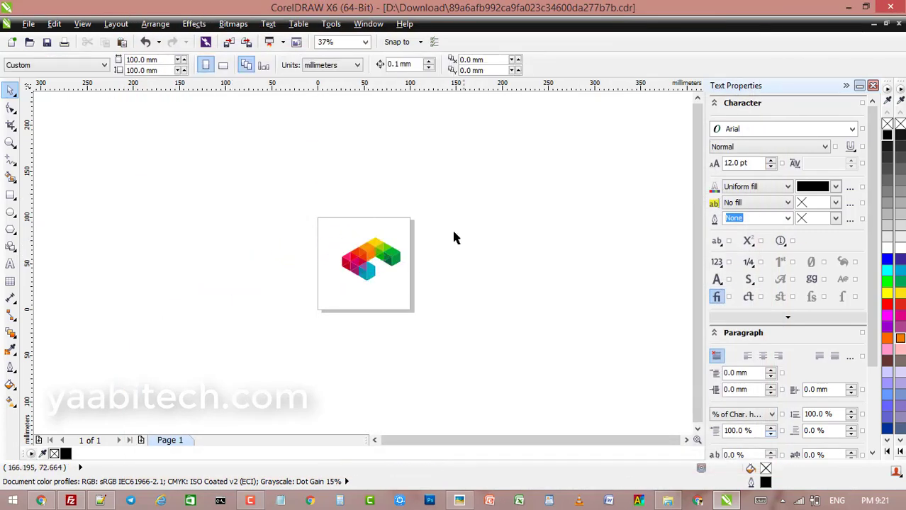
Inspect the edges of the traced cube logo at 400% zoom and fitted to the view, and deselect it.
{"action": "mouse_move", "coordinate": [454, 233]}
{"action": "left_mouse_down"}
{"action": "mouse_move", "coordinate": [336, 241]}
{"action": "mouse_move", "coordinate": [310, 345]}
{"action": "left_mouse_up"}
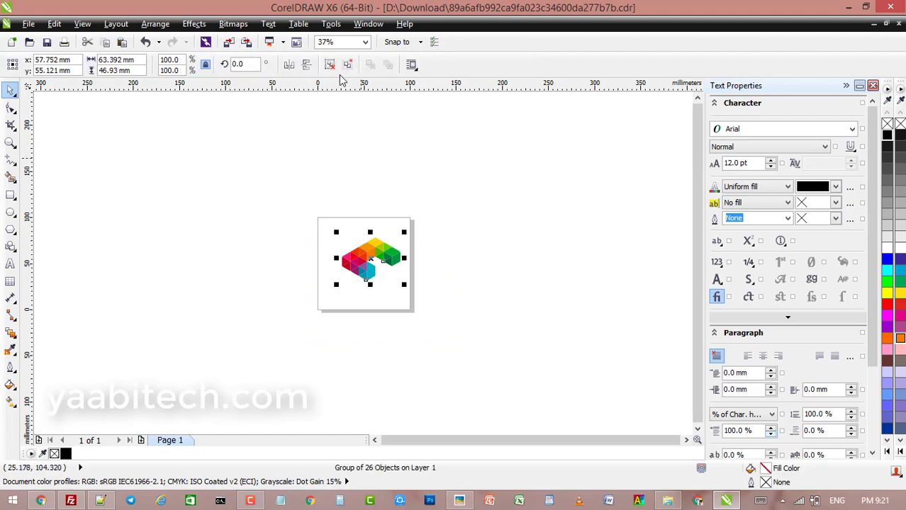
{"action": "left_click", "coordinate": [365, 42]}
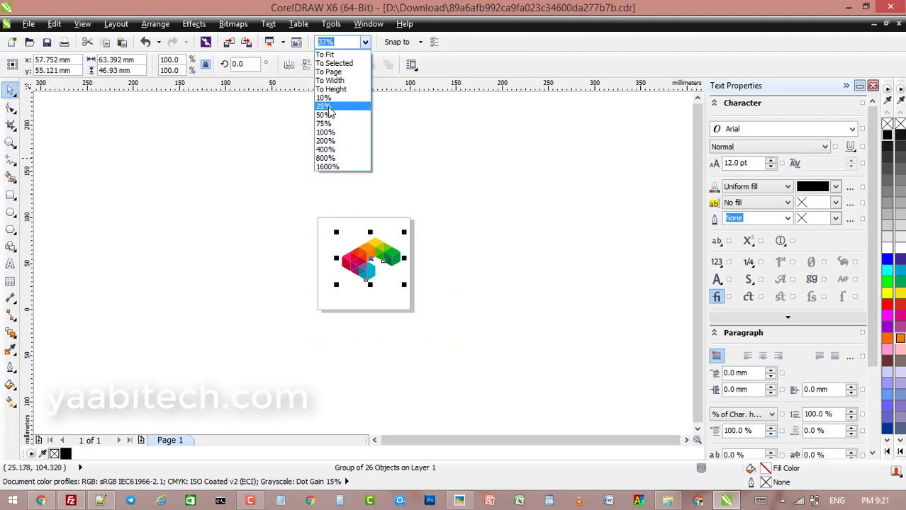
{"action": "left_click", "coordinate": [325, 148]}
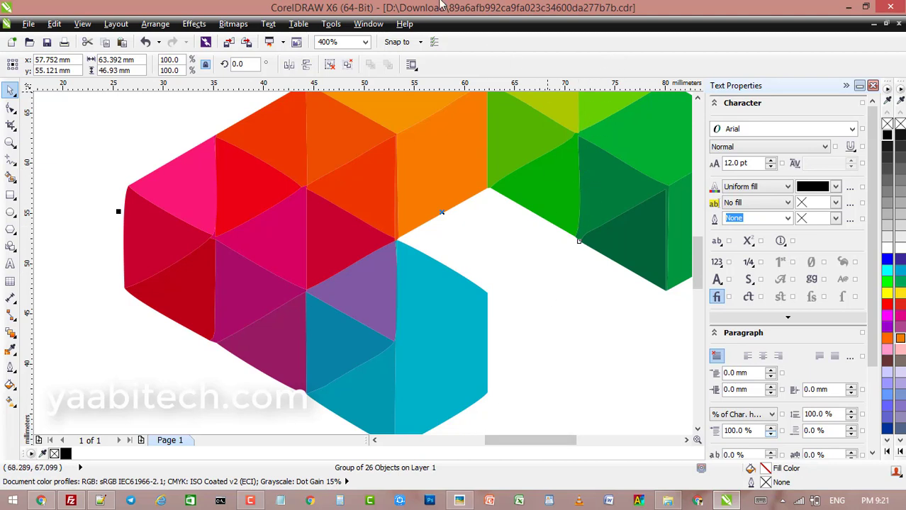
{"action": "left_click", "coordinate": [365, 41]}
{"action": "left_click", "coordinate": [337, 58]}
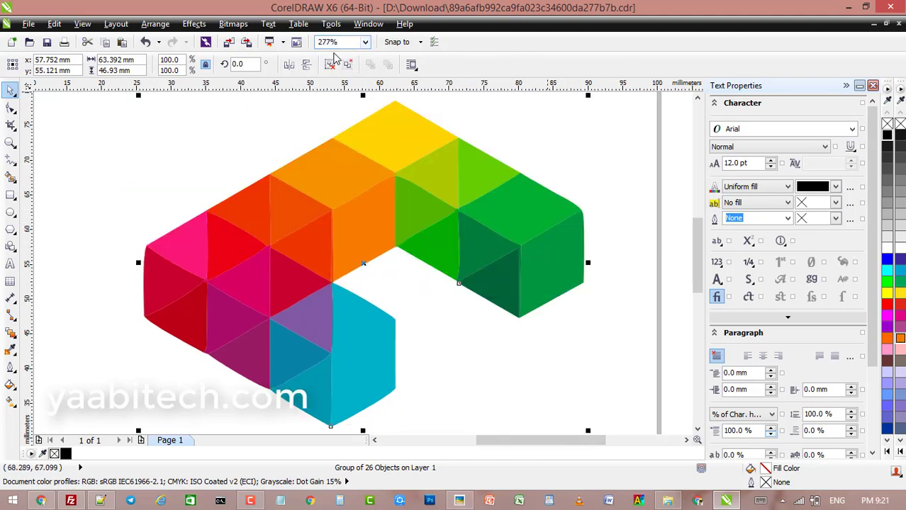
{"action": "left_click", "coordinate": [657, 187]}
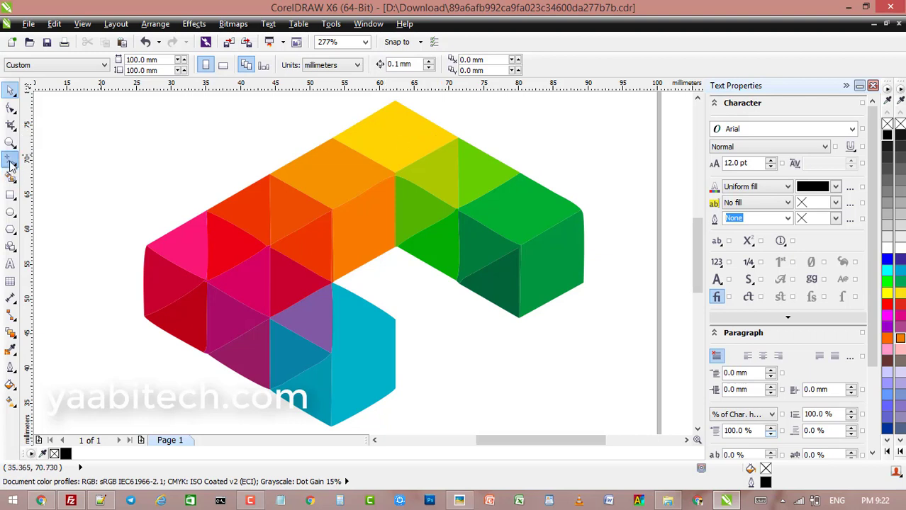
Draw a slightly rising straight line about 30 mm long above the orange and red cubes with the Freehand tool.
{"action": "left_click", "coordinate": [10, 160]}
{"action": "left_click", "coordinate": [102, 140]}
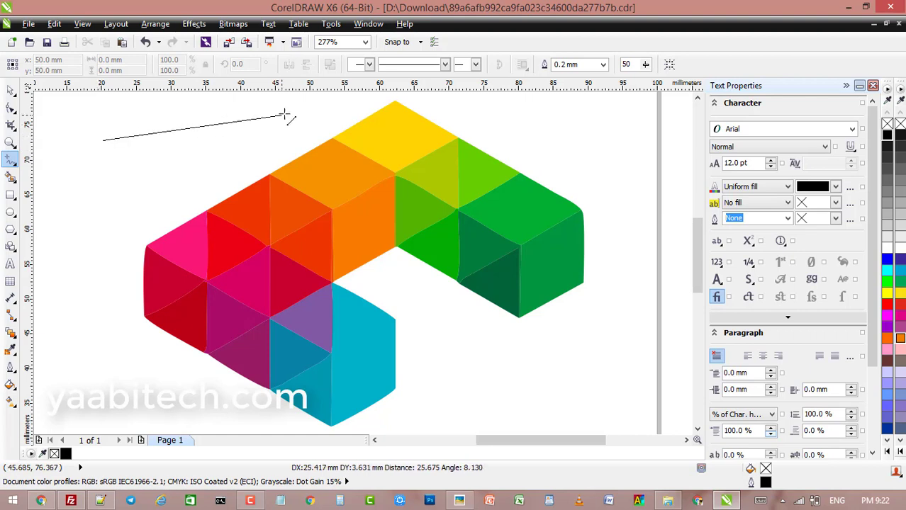
{"action": "left_click", "coordinate": [313, 113]}
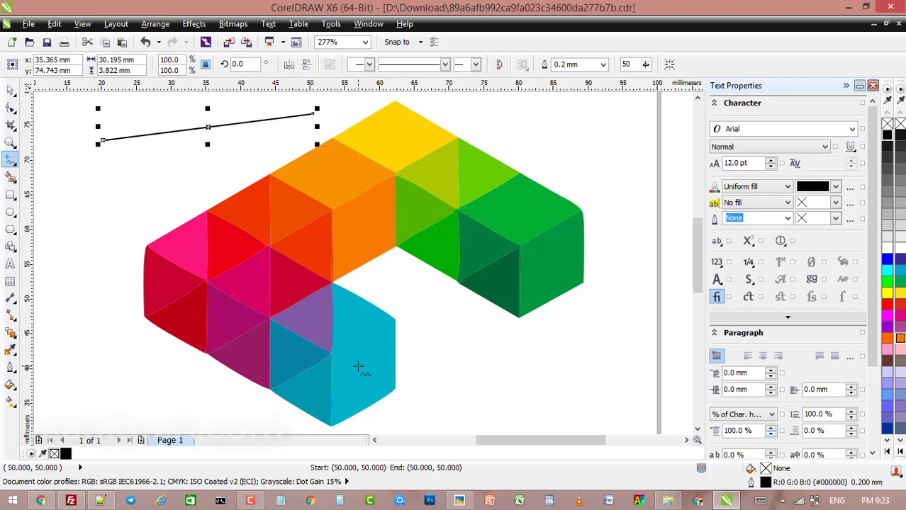
Switch to Chrome and open the green circular pencil icon from the "logo design icon" image results.
{"action": "left_click", "coordinate": [40, 501]}
{"action": "left_click", "coordinate": [219, 10]}
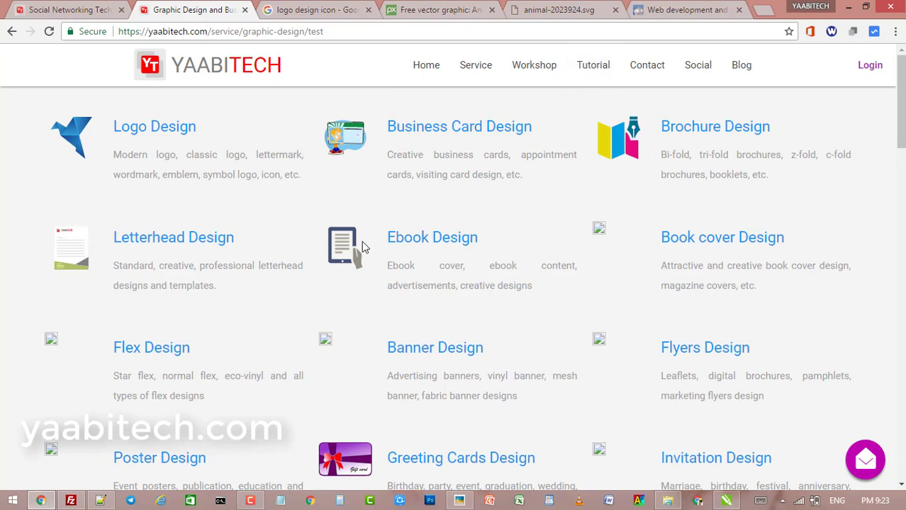
{"action": "left_click", "coordinate": [330, 7]}
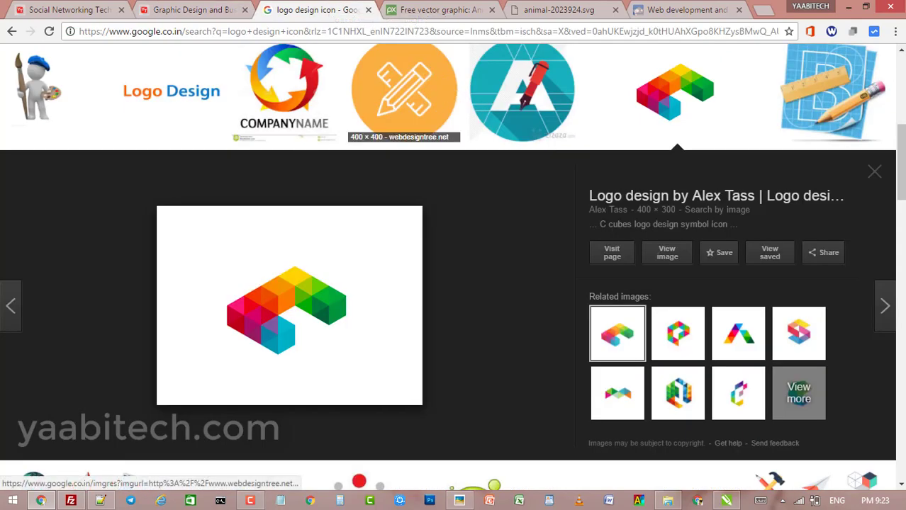
{"action": "scroll", "coordinate": [404, 93], "scroll_direction": "up", "scroll_amount": 5}
{"action": "left_click", "coordinate": [304, 99]}
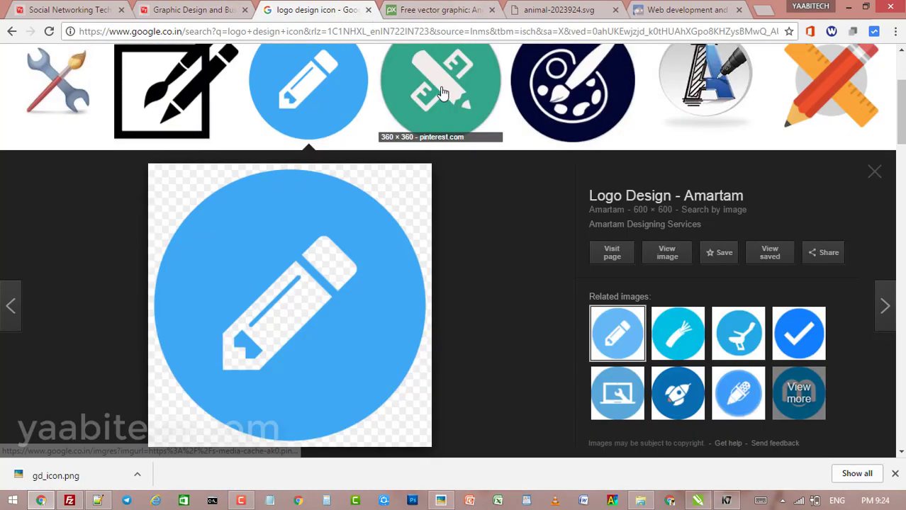
{"action": "left_click", "coordinate": [441, 92]}
Save the green pencil icon image to disk and place the downloaded file on the CorelDRAW page.
{"action": "right_click", "coordinate": [276, 302]}
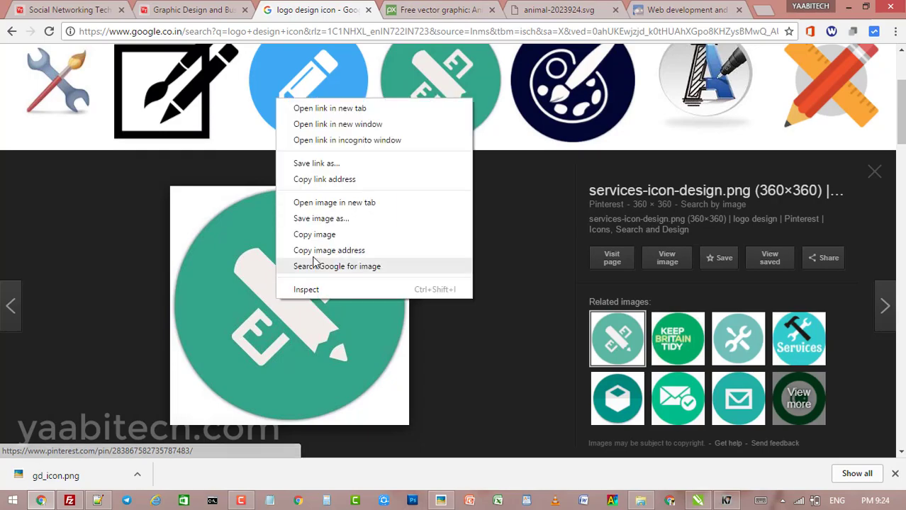
{"action": "left_click", "coordinate": [329, 222]}
{"action": "left_click", "coordinate": [755, 430]}
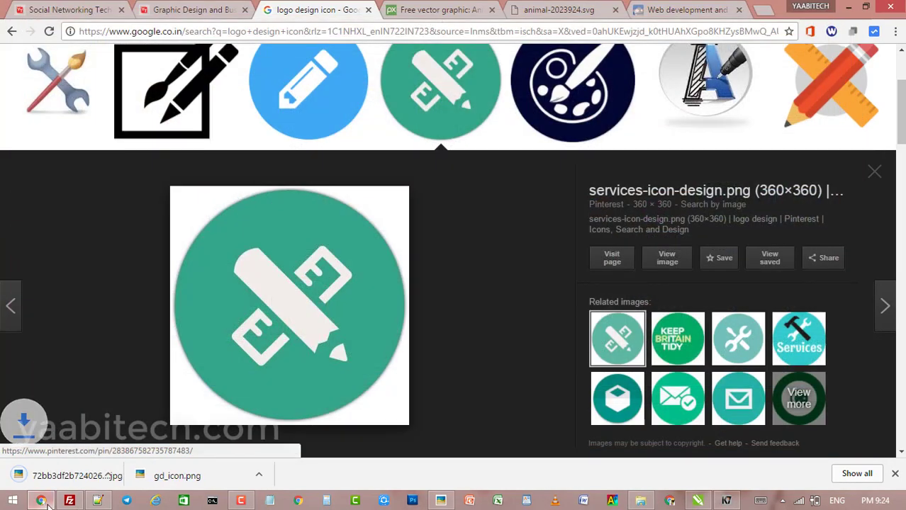
{"action": "left_click_drag", "start_coordinate": [77, 476], "coordinate": [366, 265]}
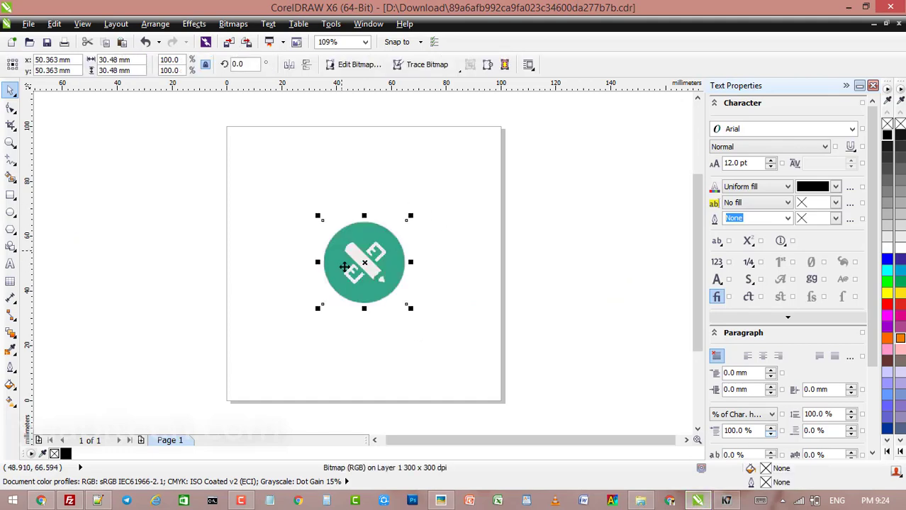
Start an Outline Trace of the green pencil icon with the Logo image type and compare the magnified before and after previews.
{"action": "left_click", "coordinate": [426, 65]}
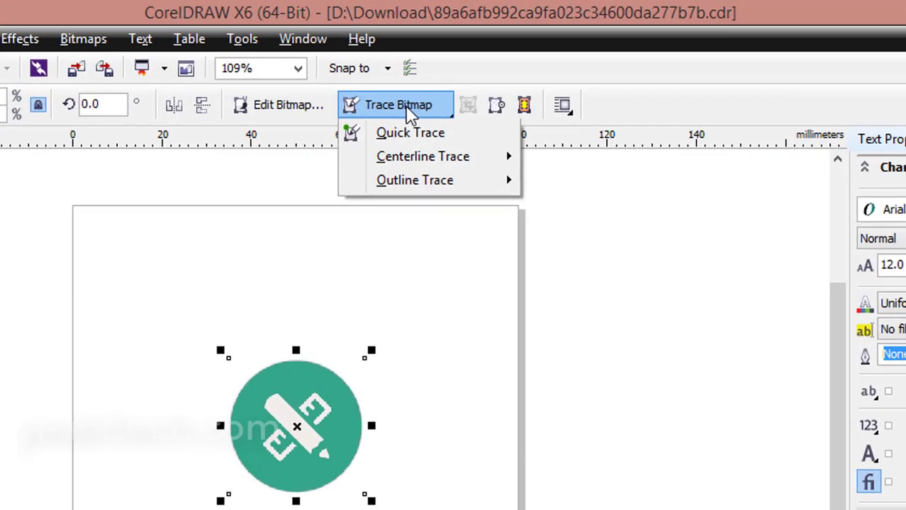
{"action": "mouse_move", "coordinate": [443, 97]}
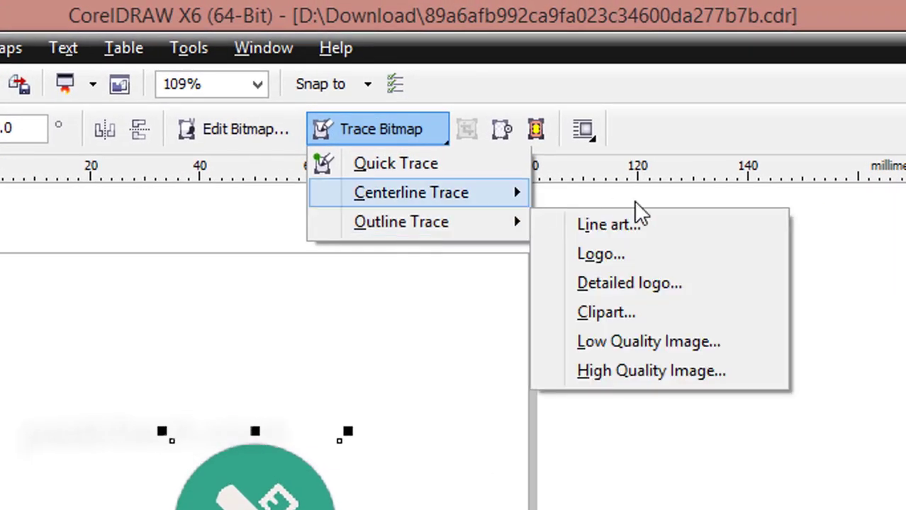
{"action": "mouse_move", "coordinate": [425, 222]}
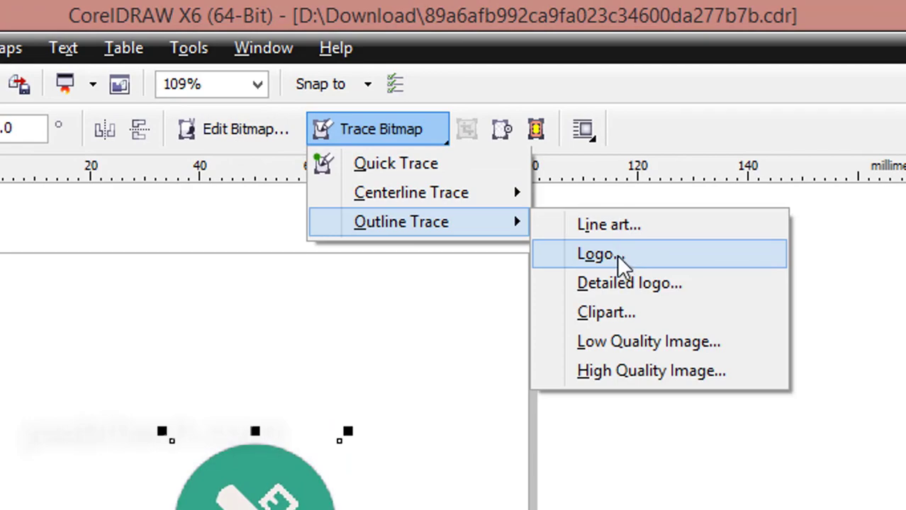
{"action": "left_click", "coordinate": [617, 255]}
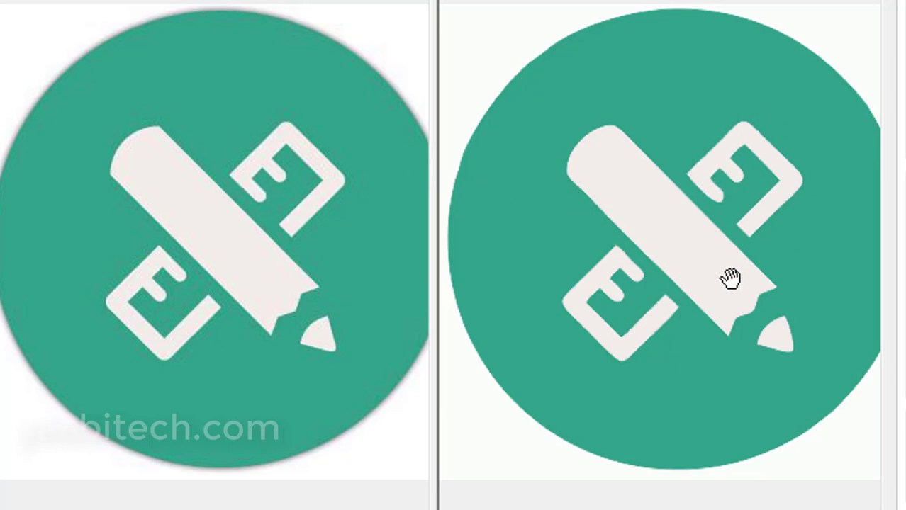
{"action": "scroll", "coordinate": [752, 151], "scroll_direction": "up", "scroll_amount": 5}
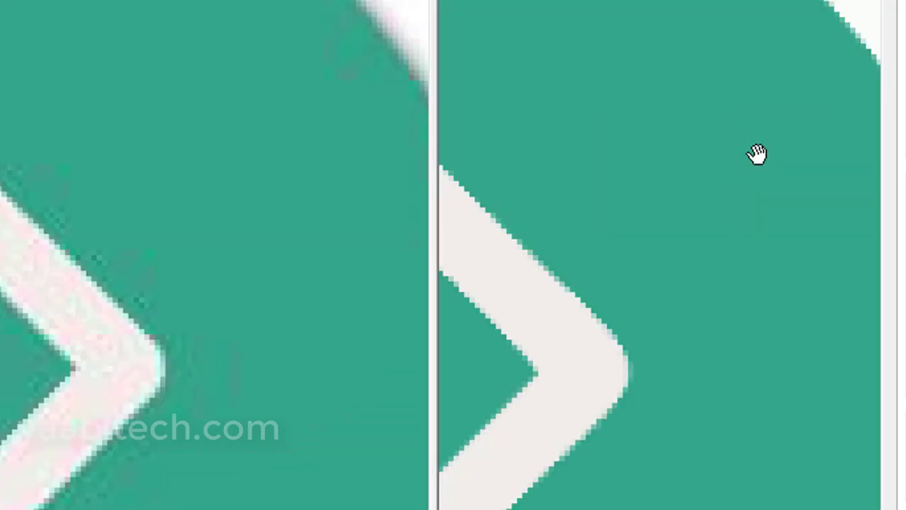
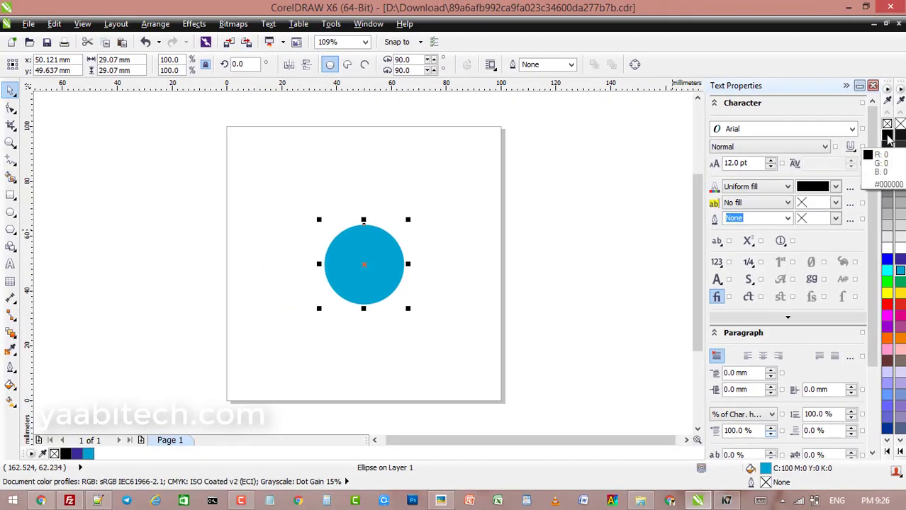
Try black and cyan fills with black and red outlines on the circle, and remove its outline.
{"action": "left_click", "coordinate": [886, 137]}
{"action": "right_click", "coordinate": [886, 136]}
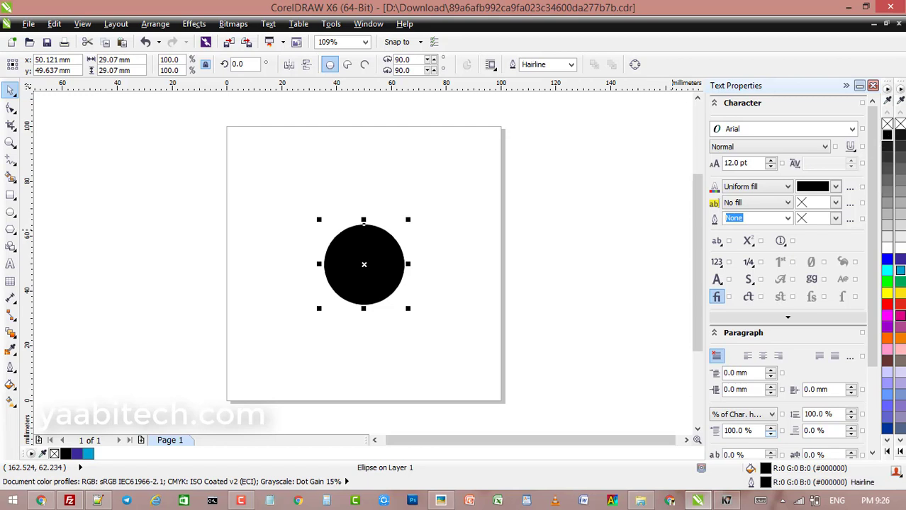
{"action": "left_click", "coordinate": [900, 274]}
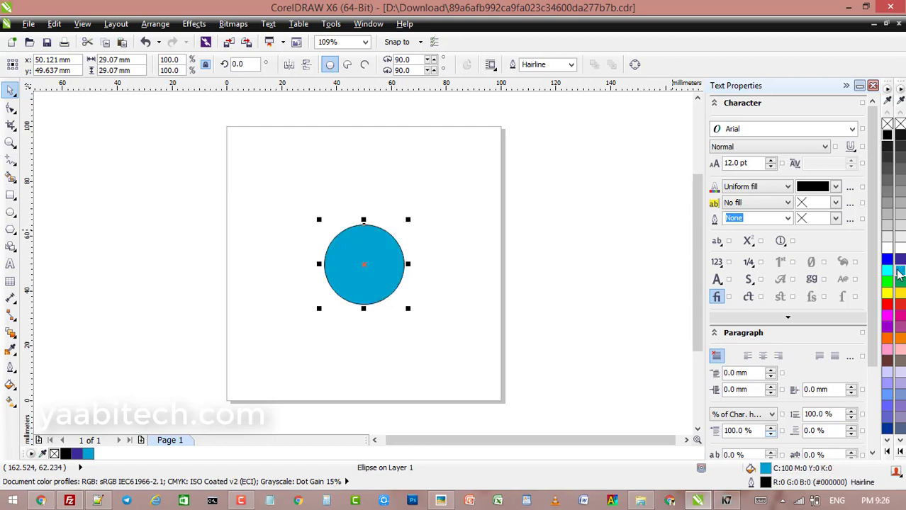
{"action": "right_click", "coordinate": [886, 306]}
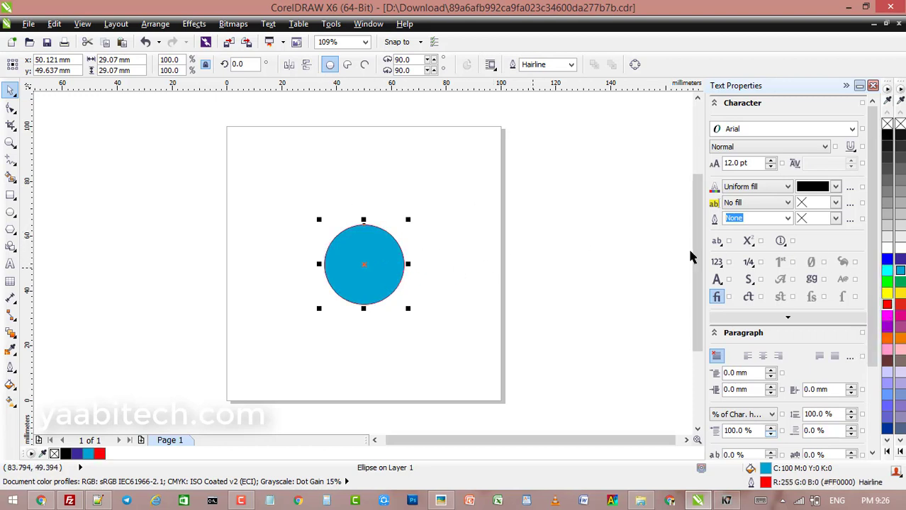
{"action": "right_click", "coordinate": [887, 124]}
Undo the circle and its colour changes back to the traced green pencil icon, and deselect everything.
{"action": "key", "text": "ctrl+z"}
{"action": "key", "text": "ctrl+z"}
{"action": "key", "text": "ctrl+z"}
{"action": "key", "text": "ctrl+z"}
{"action": "key", "text": "ctrl+z"}
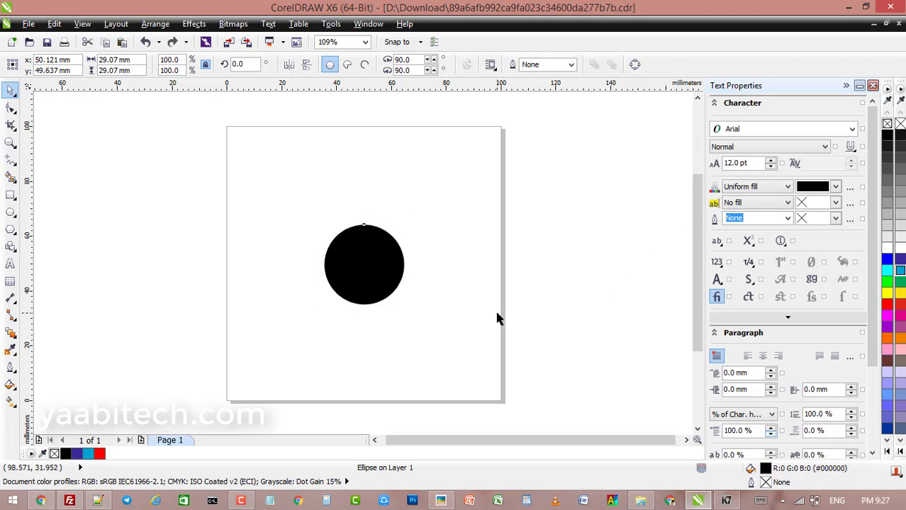
{"action": "key", "text": "ctrl+z"}
{"action": "key", "text": "ctrl+z"}
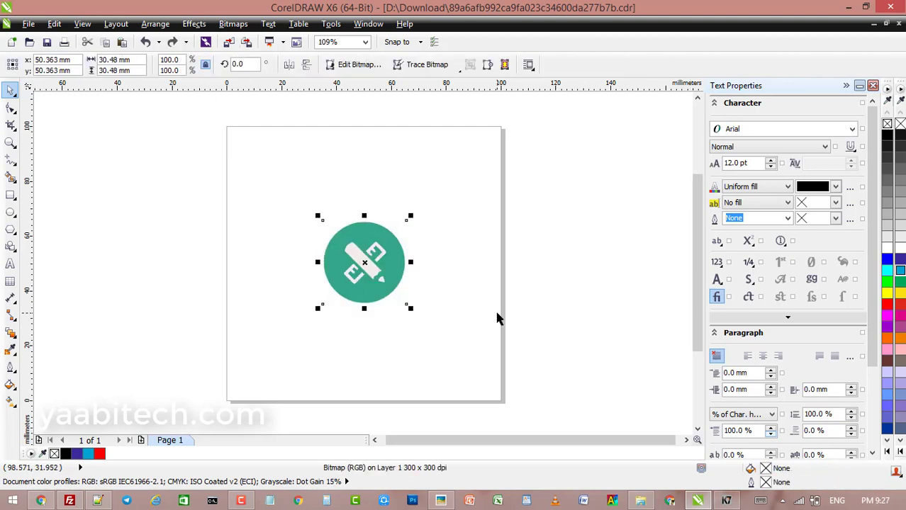
{"action": "key", "text": "ctrl+shift+z"}
{"action": "key", "text": "Escape"}
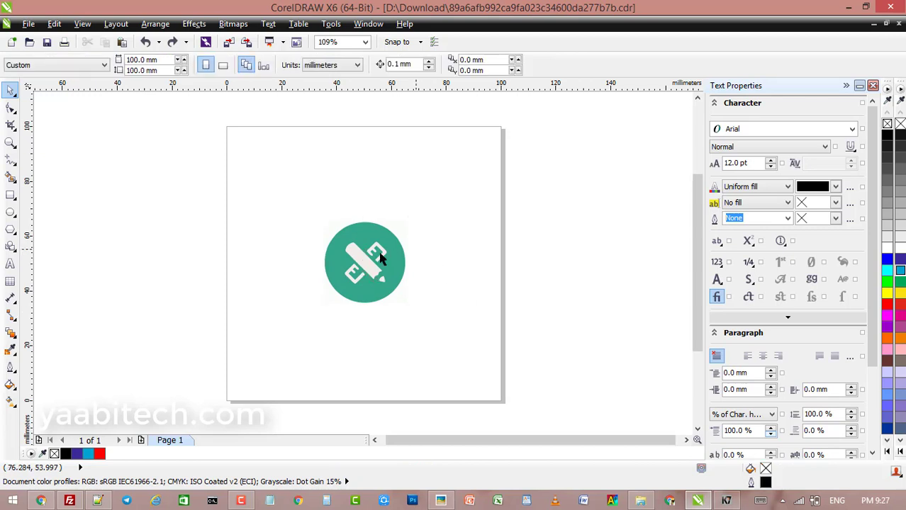
Enlarge the traced pencil icon group proportionally about its centre to about 56 mm.
{"action": "left_click", "coordinate": [394, 242]}
{"action": "left_click_drag", "start_coordinate": [410, 217], "coordinate": [454, 184]}
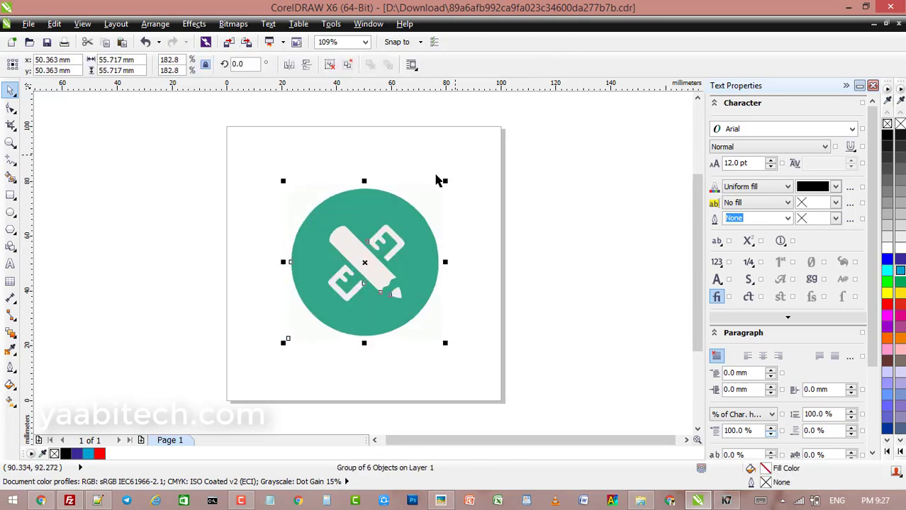
{"action": "left_click", "coordinate": [640, 265]}
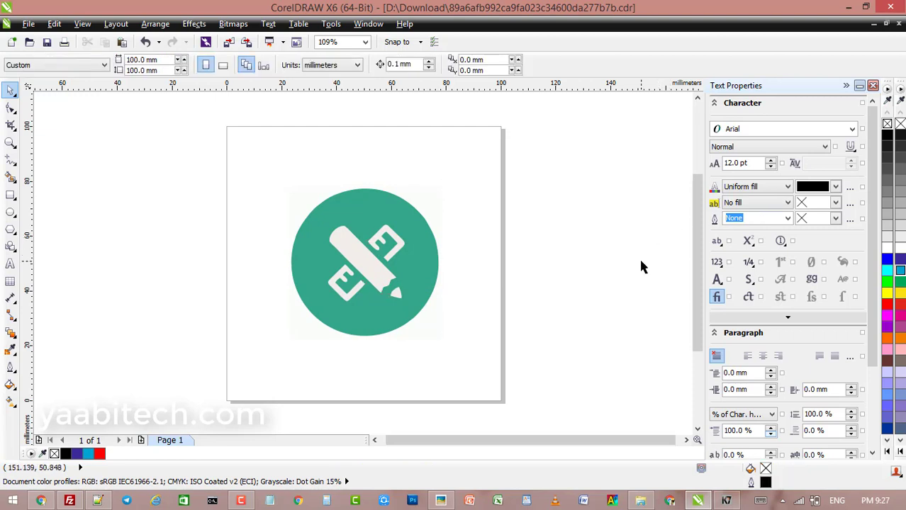
Set the size of the traced pencil icon group to 80 × 80 mm and deselect it.
{"action": "left_click", "coordinate": [358, 204]}
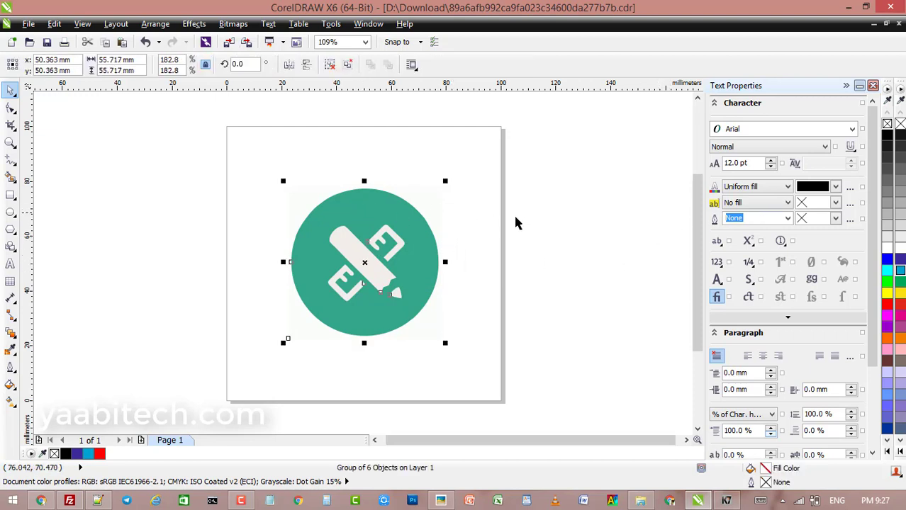
{"action": "left_click", "coordinate": [144, 71]}
{"action": "type", "text": "80"}
{"action": "key", "text": "Return"}
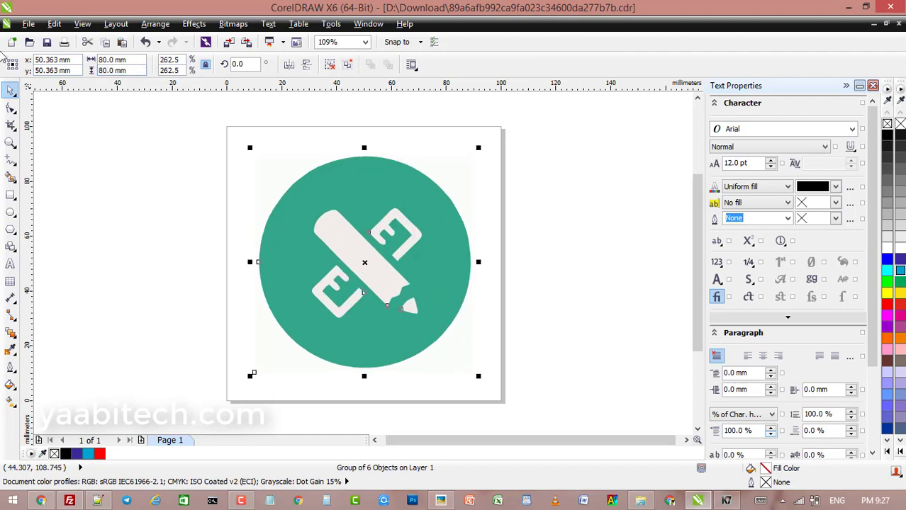
{"action": "left_click", "coordinate": [197, 239]}
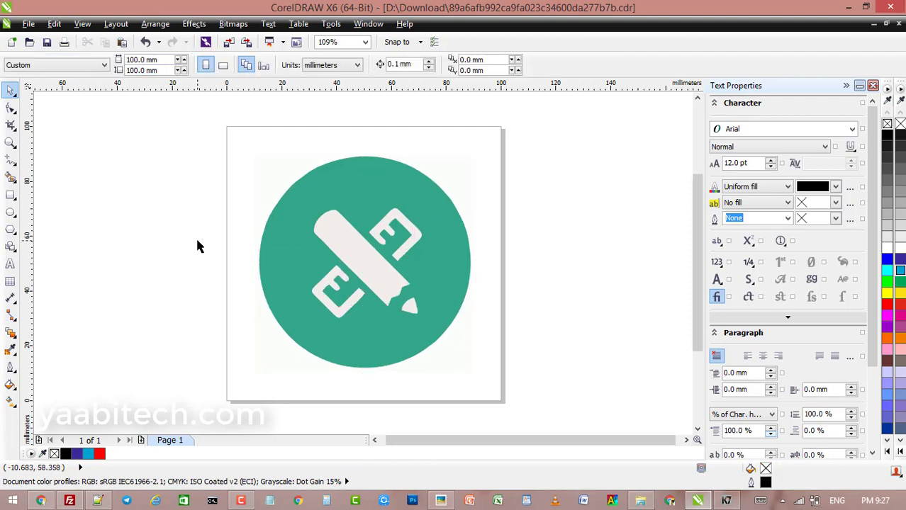
Switch to Chrome to look at the icons on the YAABITECH graphic design page, and return to CorelDRAW.
{"action": "left_click", "coordinate": [39, 501]}
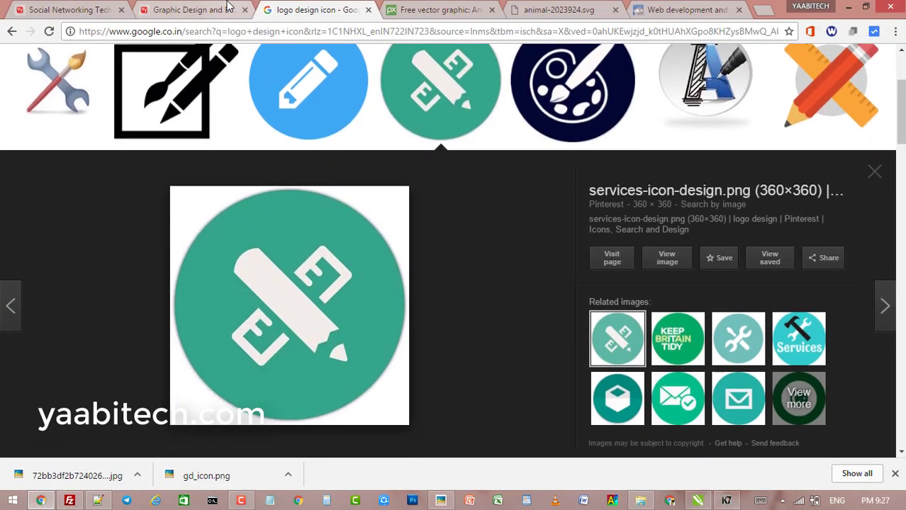
{"action": "left_click", "coordinate": [226, 10]}
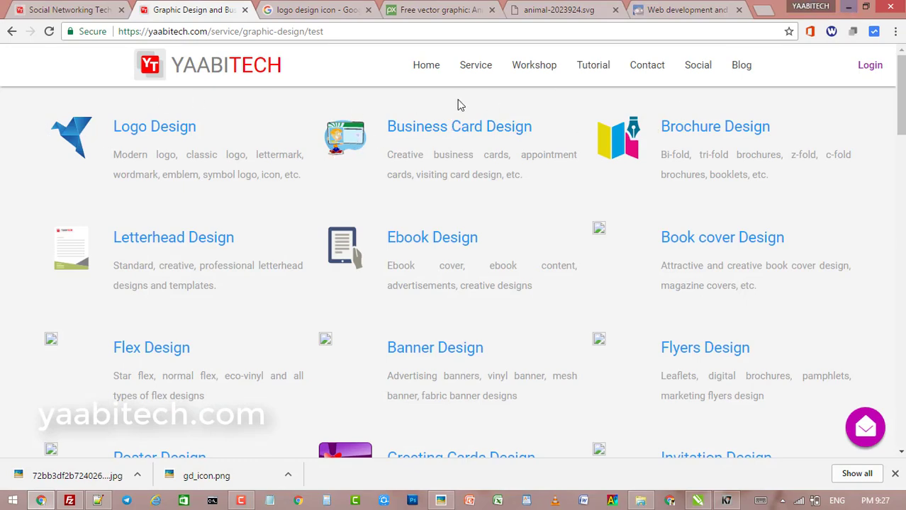
{"action": "left_click", "coordinate": [850, 5]}
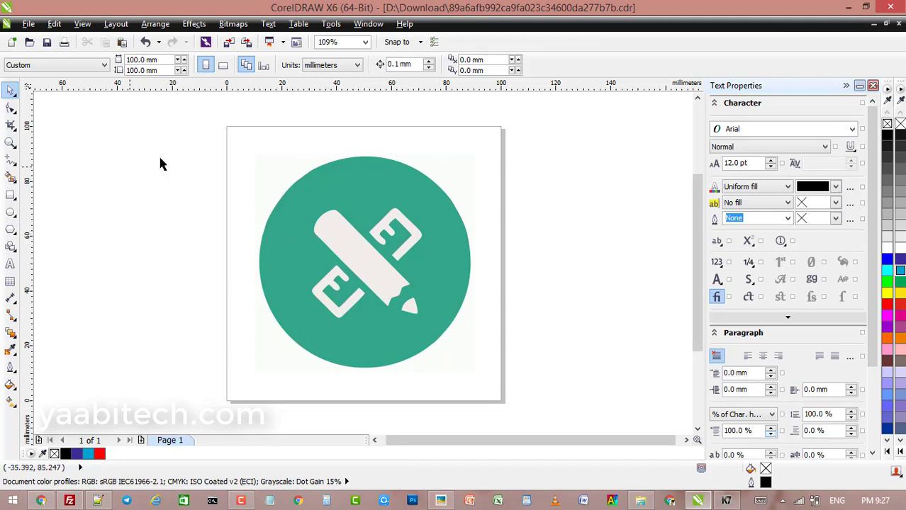
{"action": "left_click", "coordinate": [316, 257]}
{"action": "left_click", "coordinate": [159, 214]}
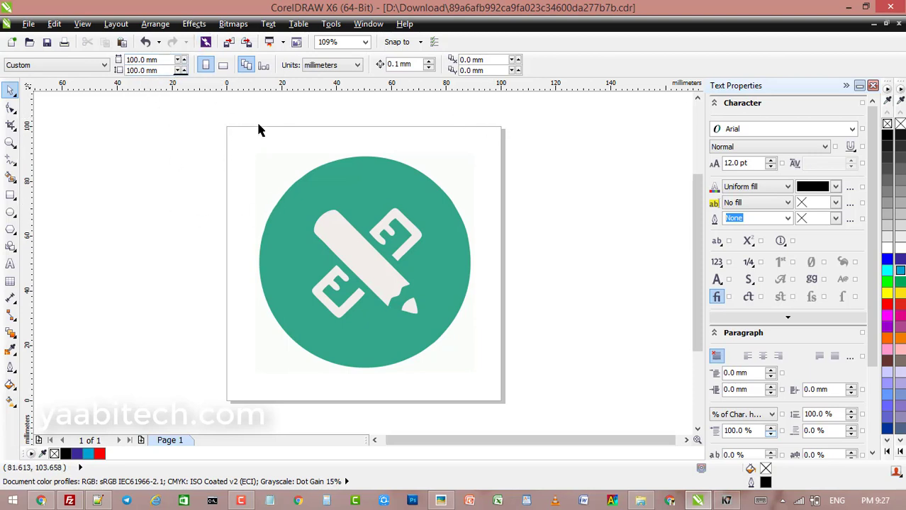
{"action": "left_click", "coordinate": [348, 213]}
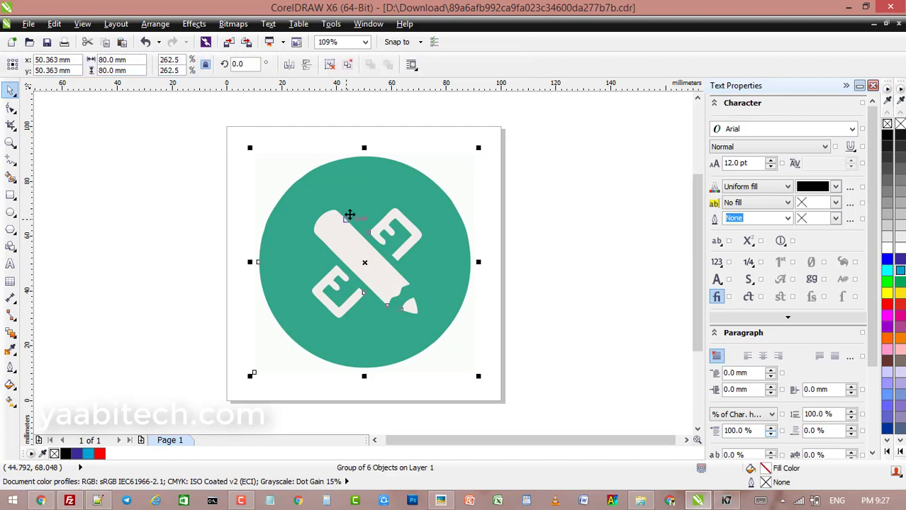
{"action": "left_click", "coordinate": [151, 156]}
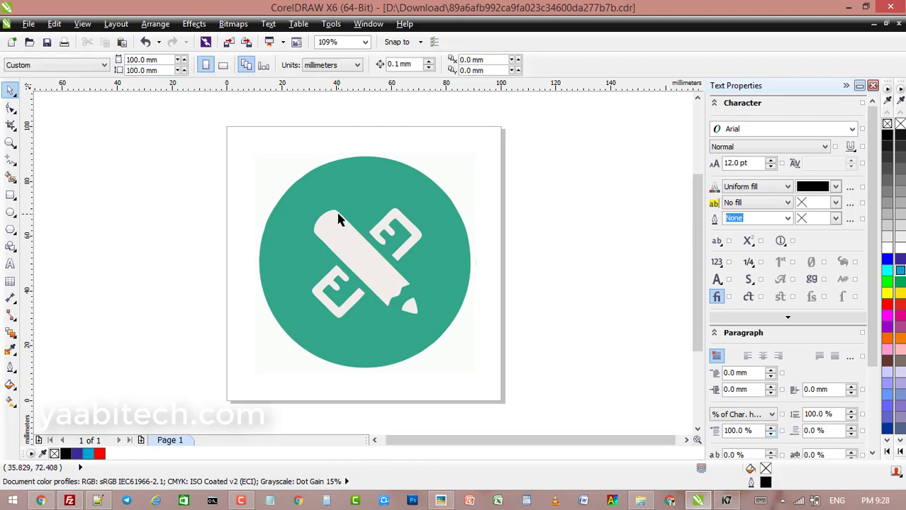
Start exporting the drawing with SVG - Scalable Vector Graphics as the file type.
{"action": "key", "text": "ctrl+e"}
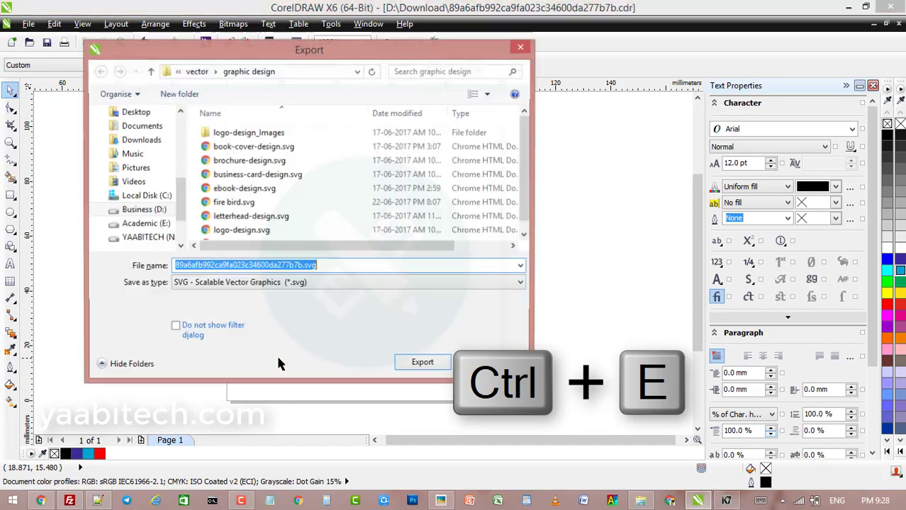
{"action": "left_click", "coordinate": [253, 285]}
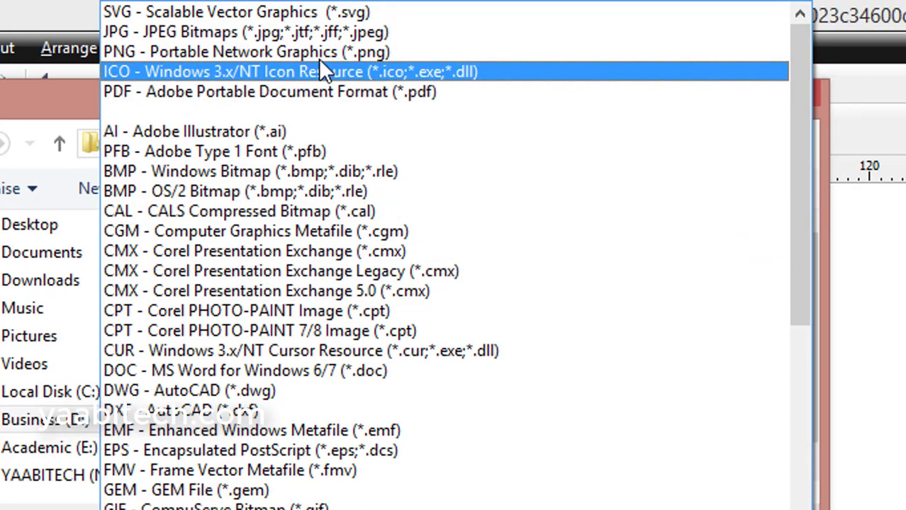
{"action": "left_click", "coordinate": [281, 20]}
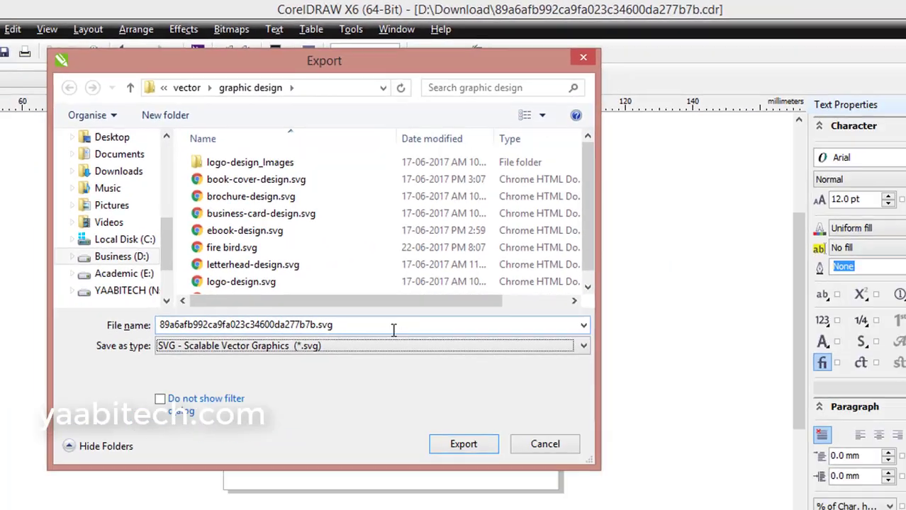
Name the export file logo-design and change the save location to the Desktop instead of replacing the existing file.
{"action": "left_click", "coordinate": [338, 266]}
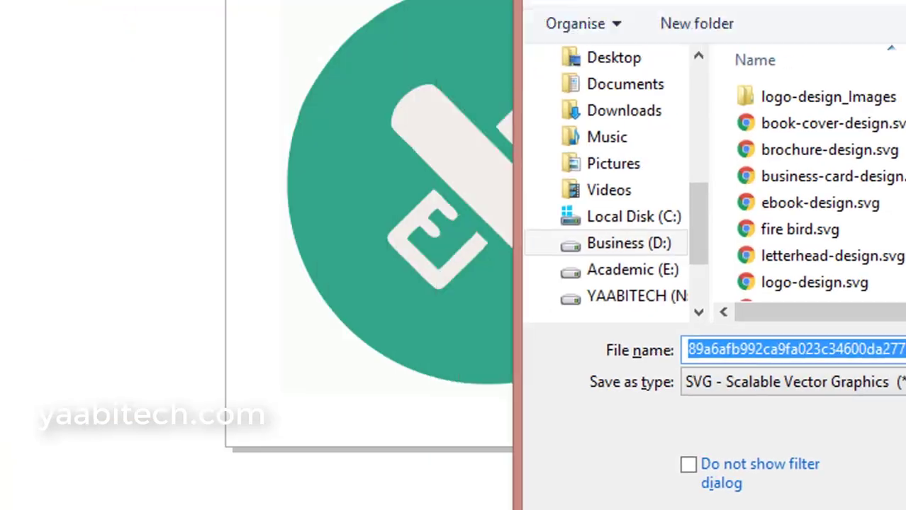
{"action": "type", "text": "Il"}
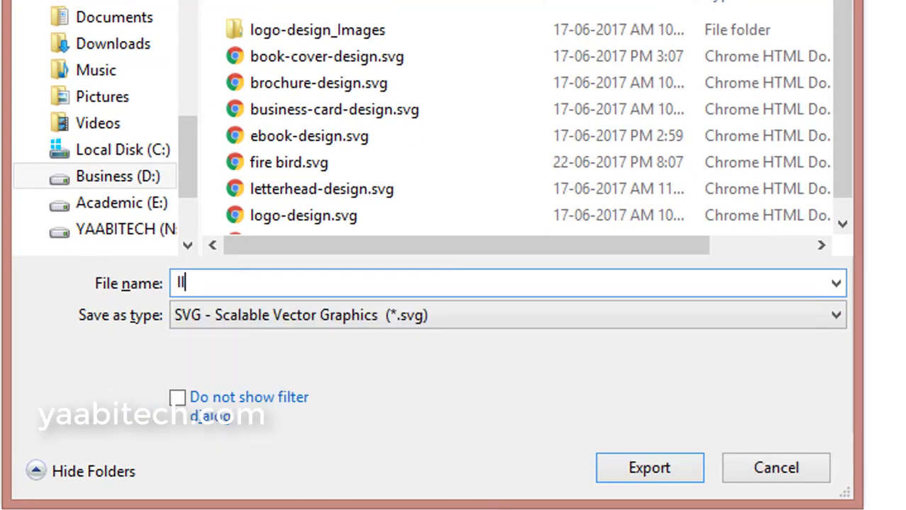
{"action": "type", "text": "ogo"}
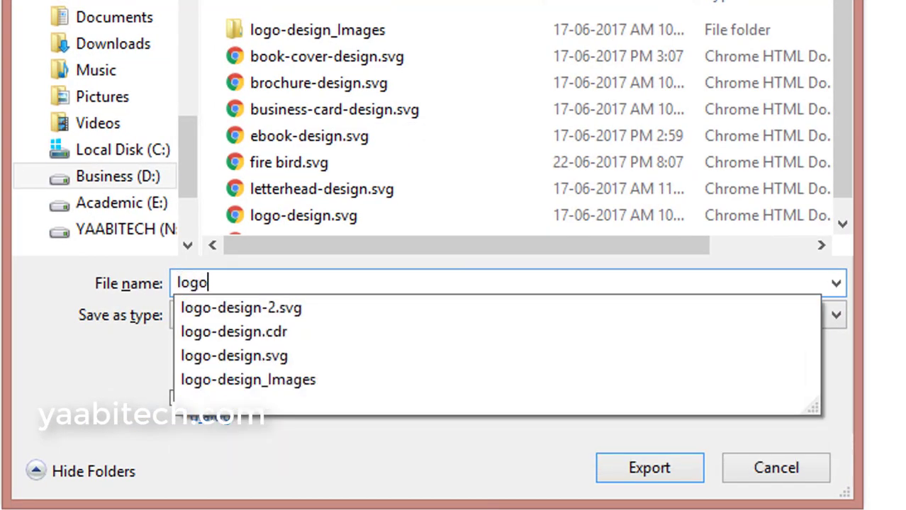
{"action": "type", "text": "-design"}
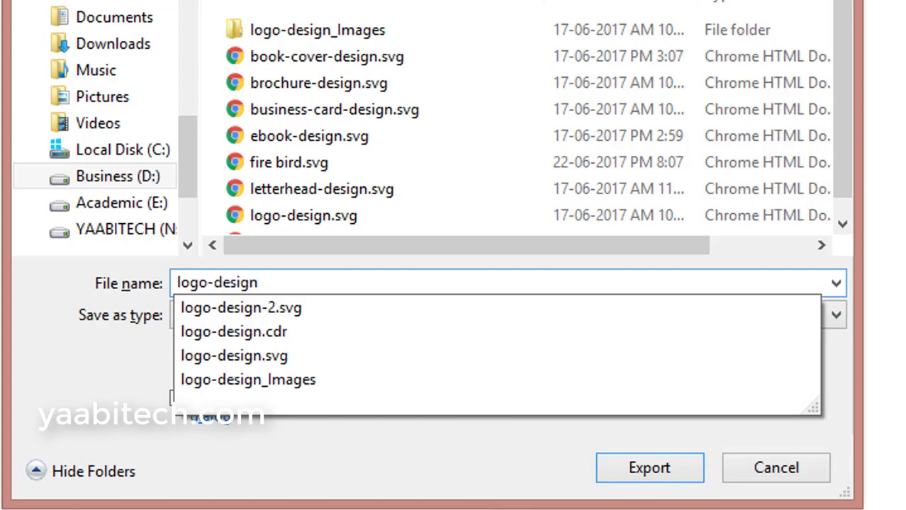
{"action": "key", "text": "Return"}
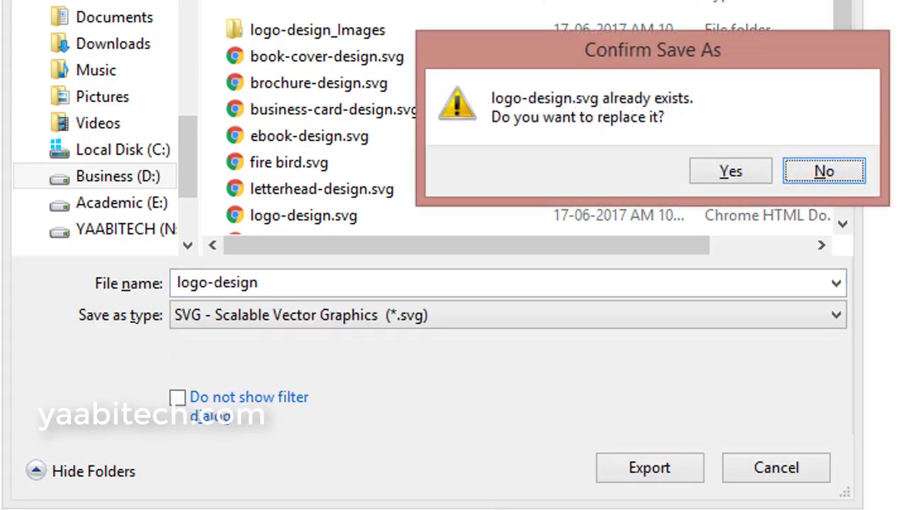
{"action": "left_click", "coordinate": [820, 172]}
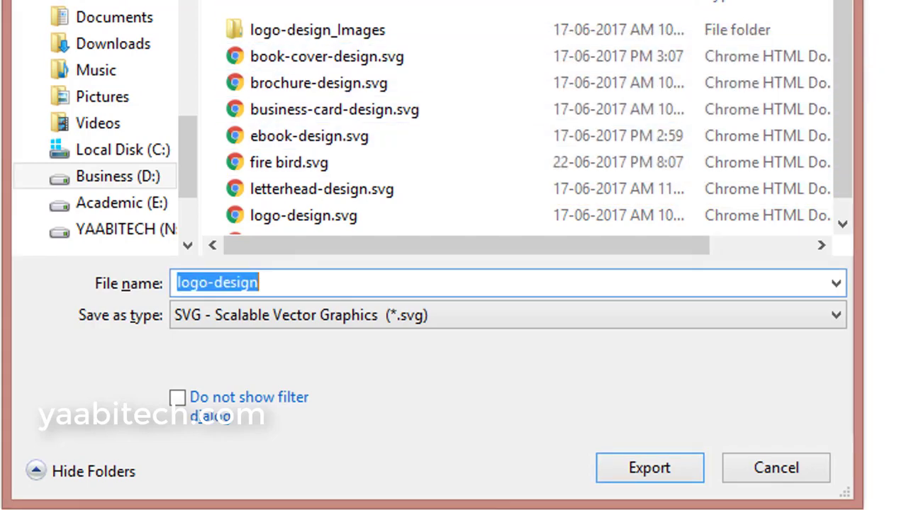
{"action": "left_click", "coordinate": [106, 3]}
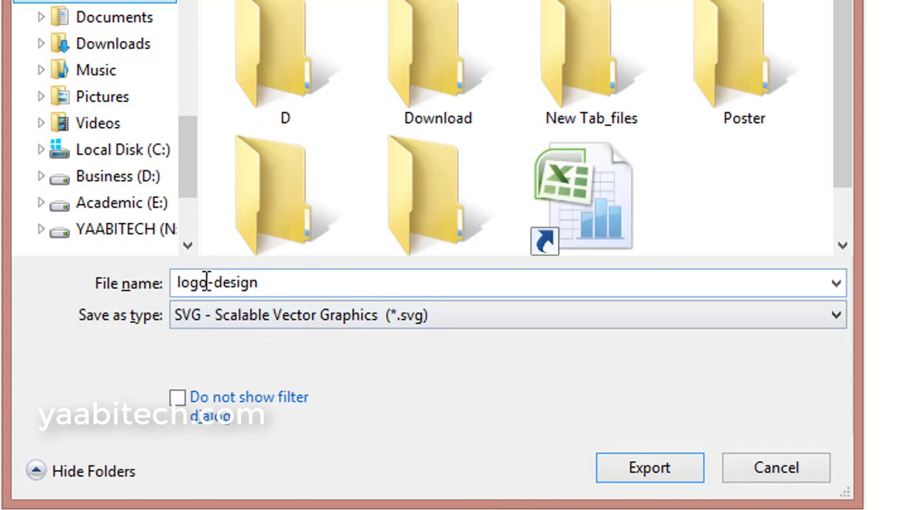
Try an ampersand and an underscore in place of the hyphen in the file name, and restore logo-design.
{"action": "double_click", "coordinate": [206, 282]}
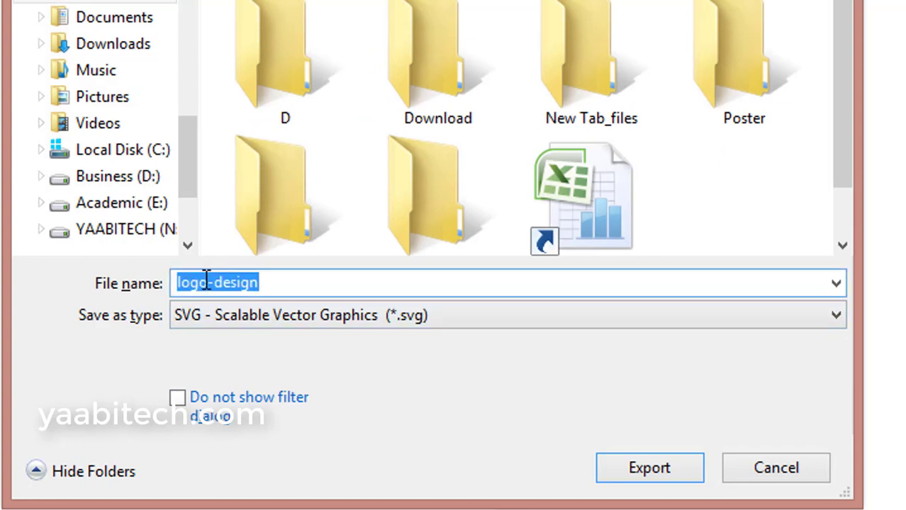
{"action": "left_click", "coordinate": [207, 282]}
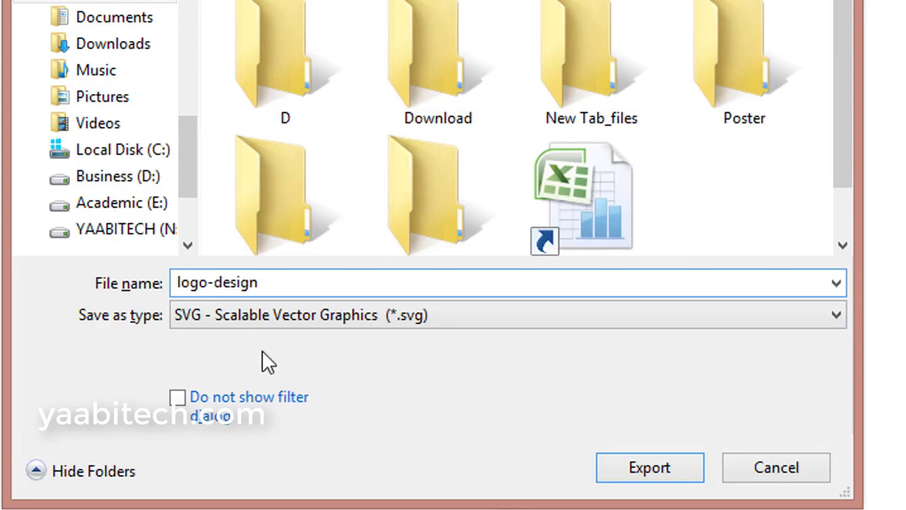
{"action": "key", "text": "BackSpace"}
{"action": "type", "text": "&"}
{"action": "key", "text": "BackSpace"}
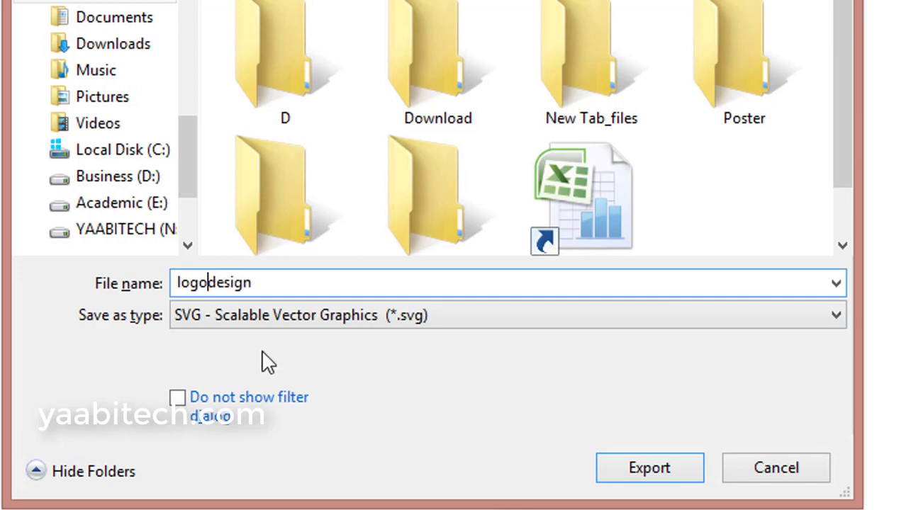
{"action": "type", "text": "-"}
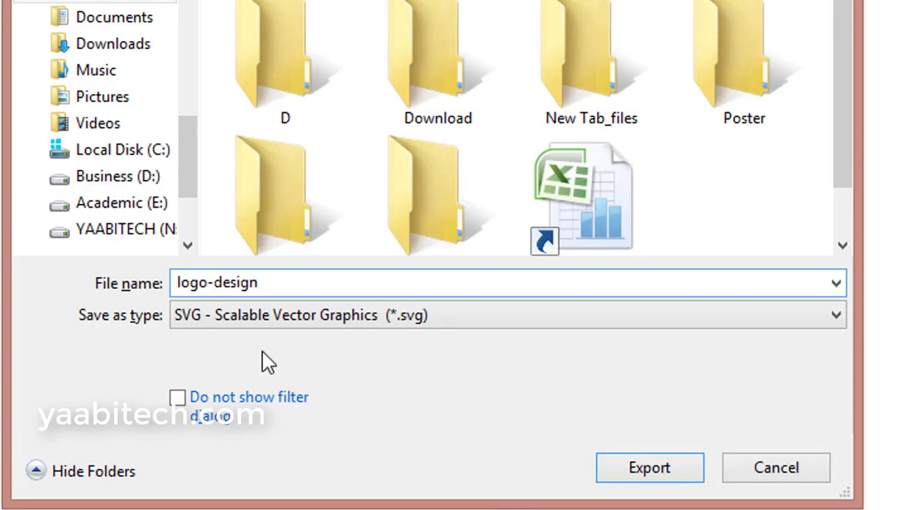
{"action": "key", "text": "BackSpace"}
{"action": "type", "text": "_"}
{"action": "key", "text": "BackSpace"}
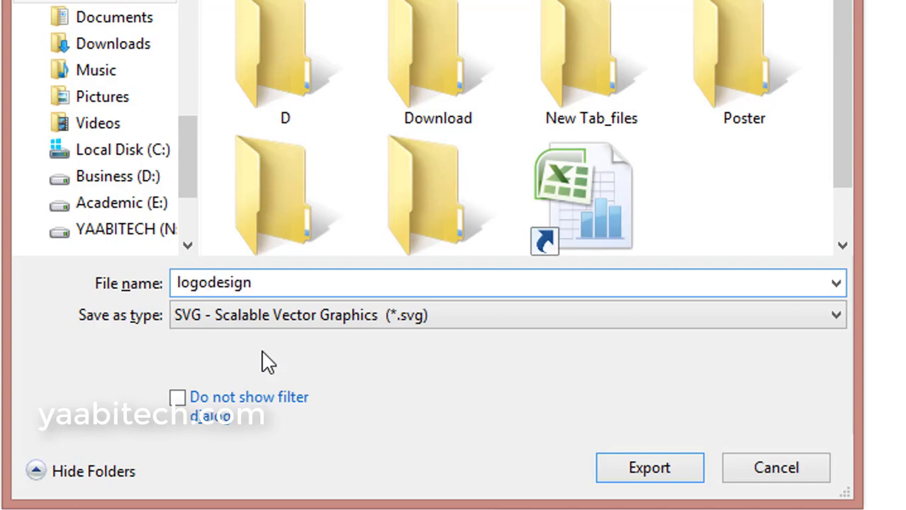
{"action": "type", "text": "-"}
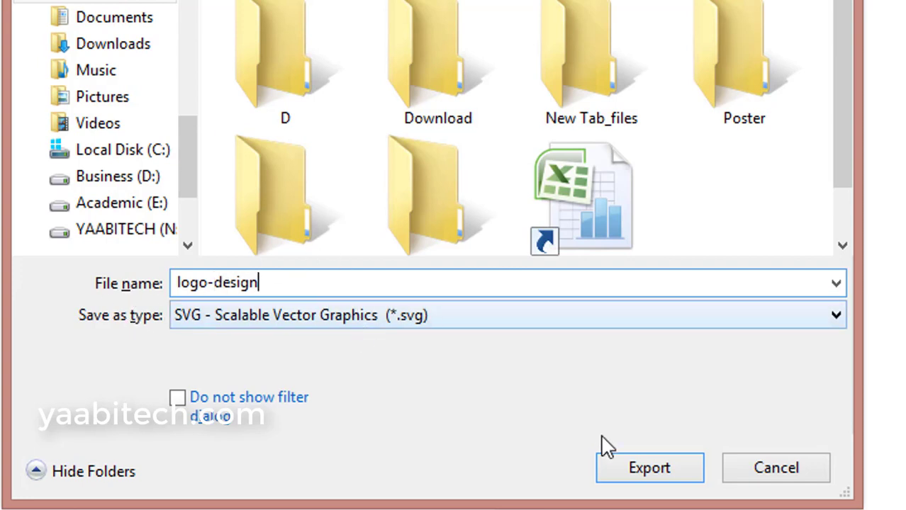
Export the logo-design SVG with the document width and height both set to 600 pixels.
{"action": "left_click", "coordinate": [649, 468]}
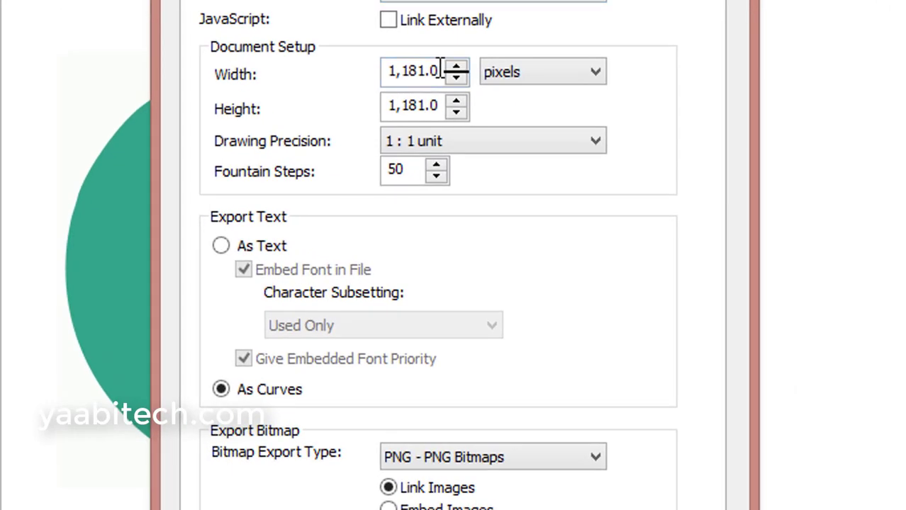
{"action": "left_click_drag", "start_coordinate": [440, 70], "coordinate": [364, 67]}
{"action": "type", "text": "600"}
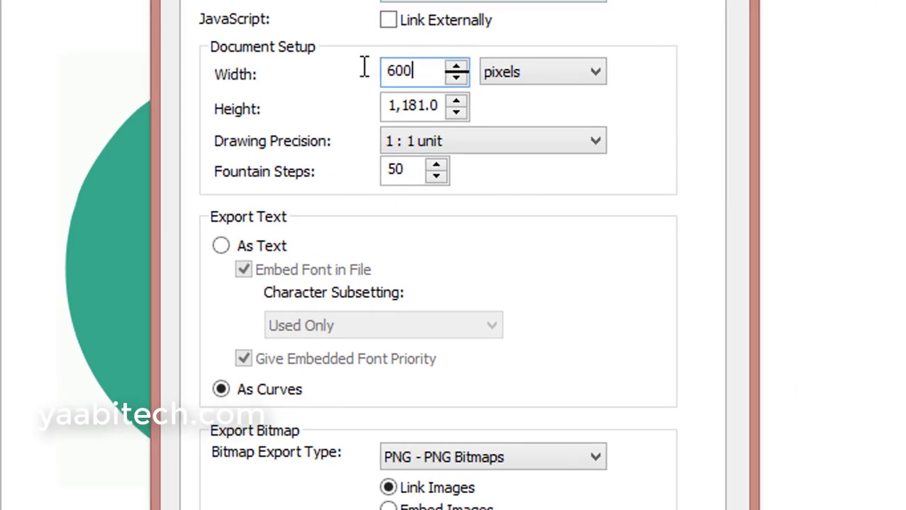
{"action": "left_click", "coordinate": [435, 107]}
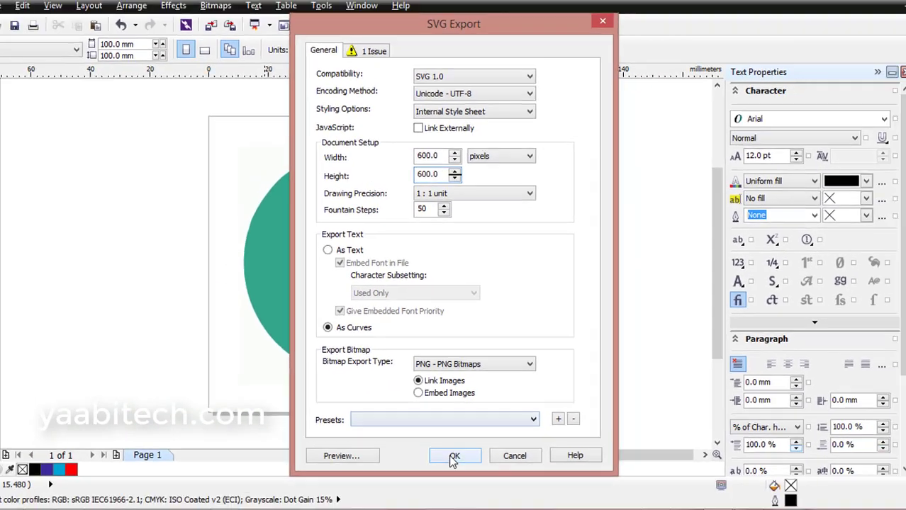
{"action": "left_click", "coordinate": [454, 443]}
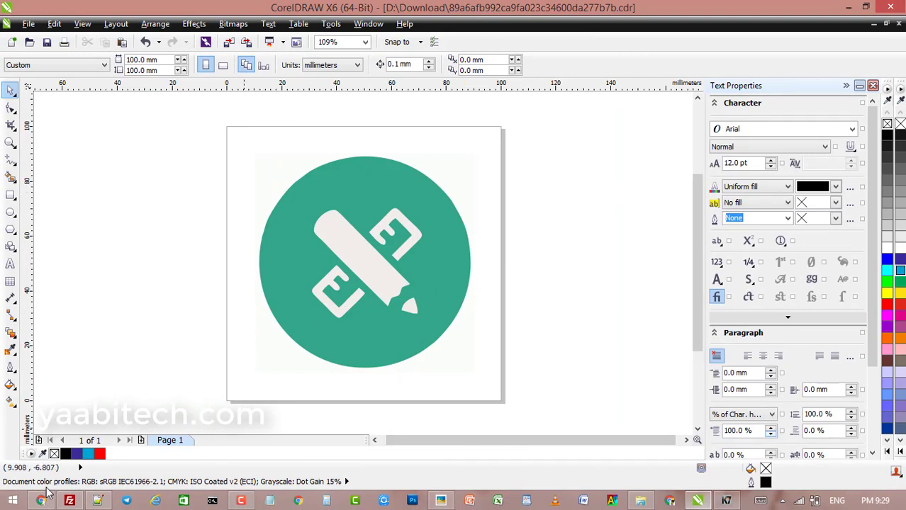
Switch to File Explorer and open the exported logo-design.svg from the Desktop in Chrome to check it.
{"action": "left_click", "coordinate": [640, 503]}
{"action": "left_click", "coordinate": [182, 158]}
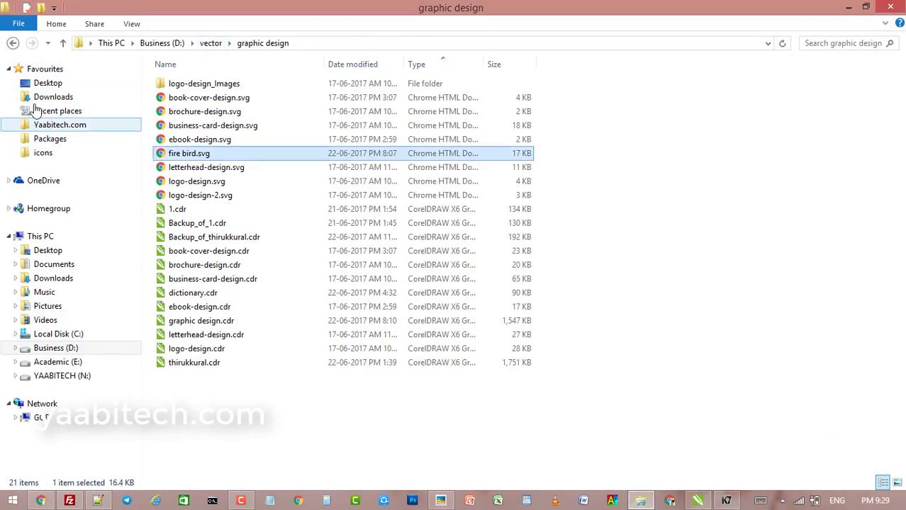
{"action": "left_click", "coordinate": [44, 84]}
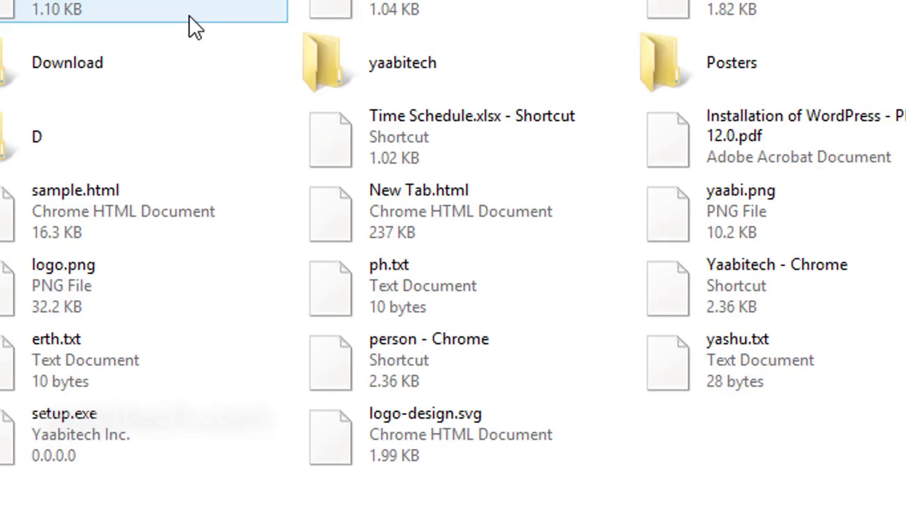
{"action": "left_click", "coordinate": [502, 226]}
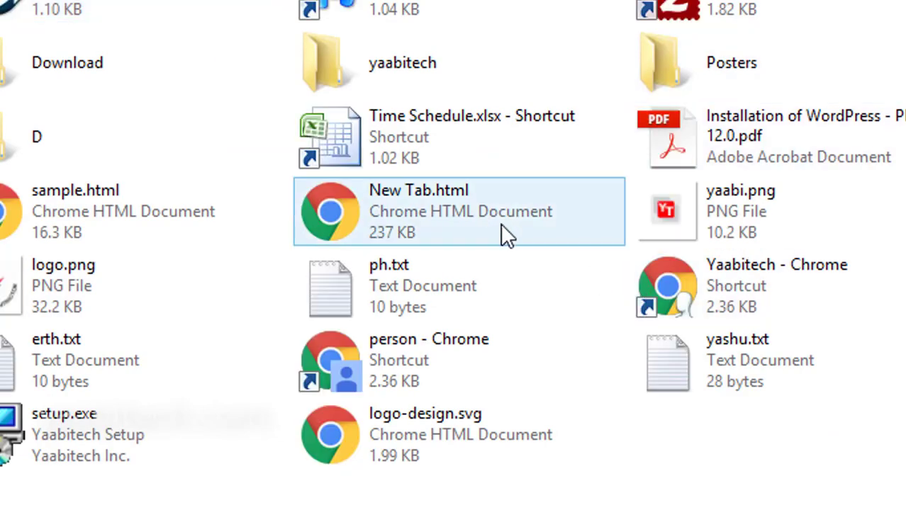
{"action": "left_click", "coordinate": [410, 446]}
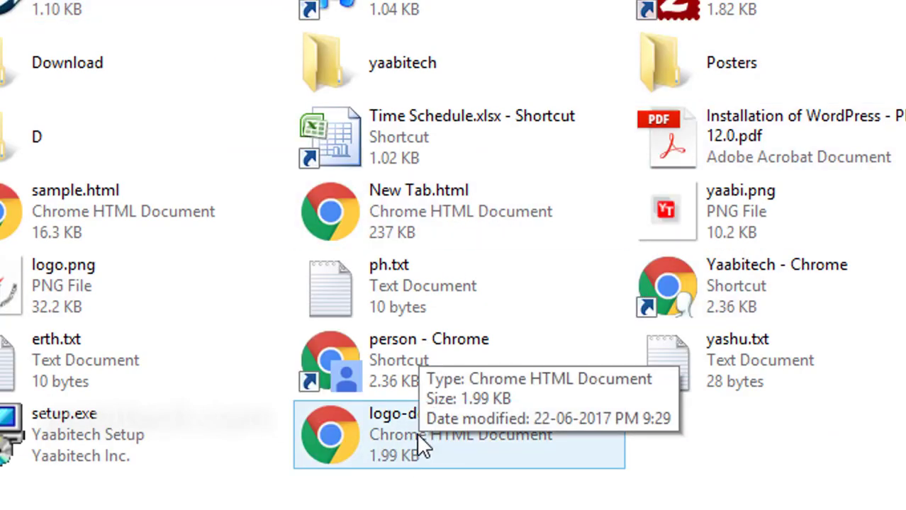
{"action": "double_click", "coordinate": [418, 443]}
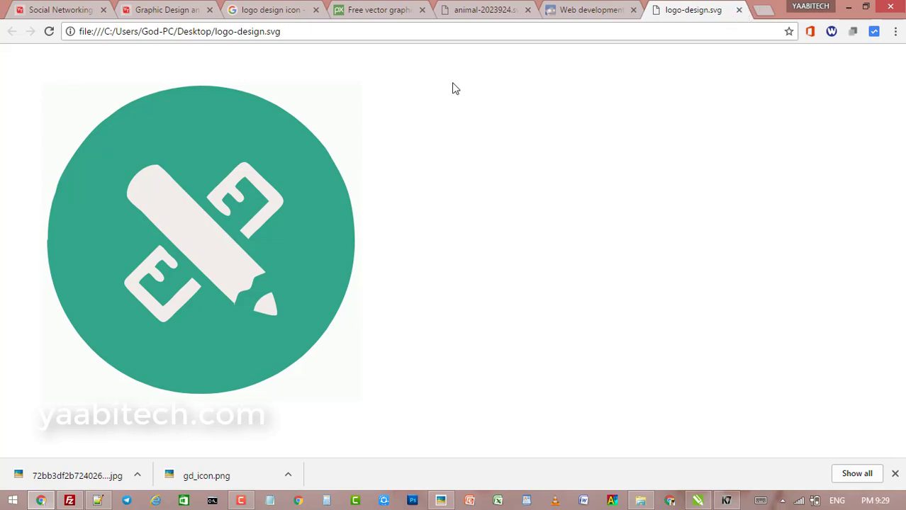
Close the logo-design.svg preview and go to the YAABITECH graphic design page.
{"action": "left_click", "coordinate": [738, 11]}
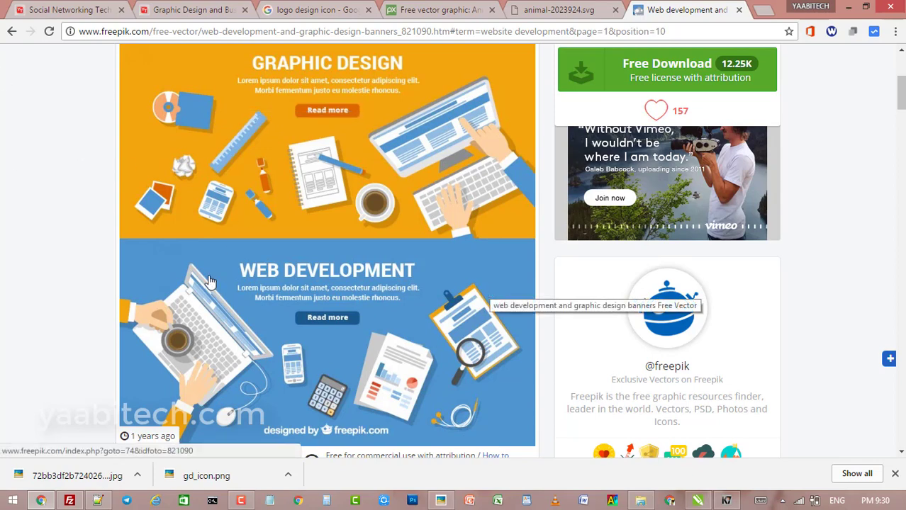
{"action": "left_click", "coordinate": [94, 8]}
{"action": "left_click", "coordinate": [188, 10]}
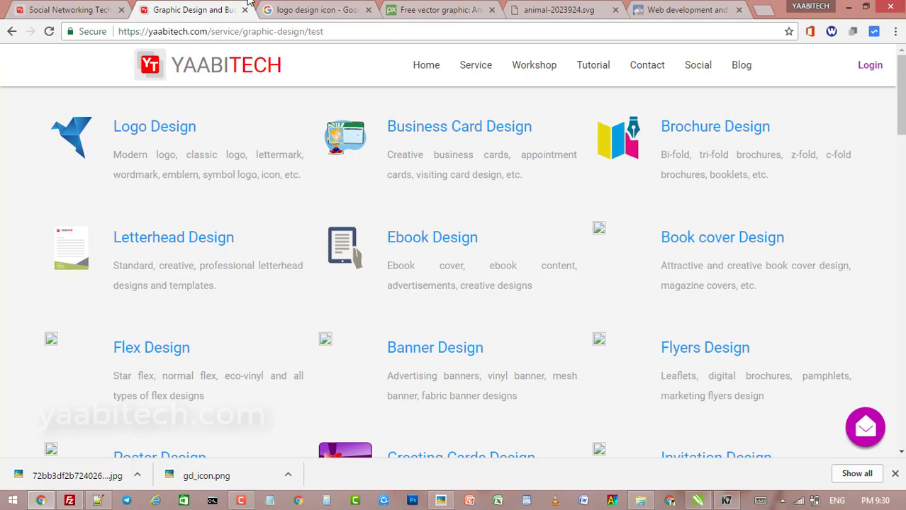
Look through the Google image results for "logo design icon".
{"action": "left_click", "coordinate": [297, 6]}
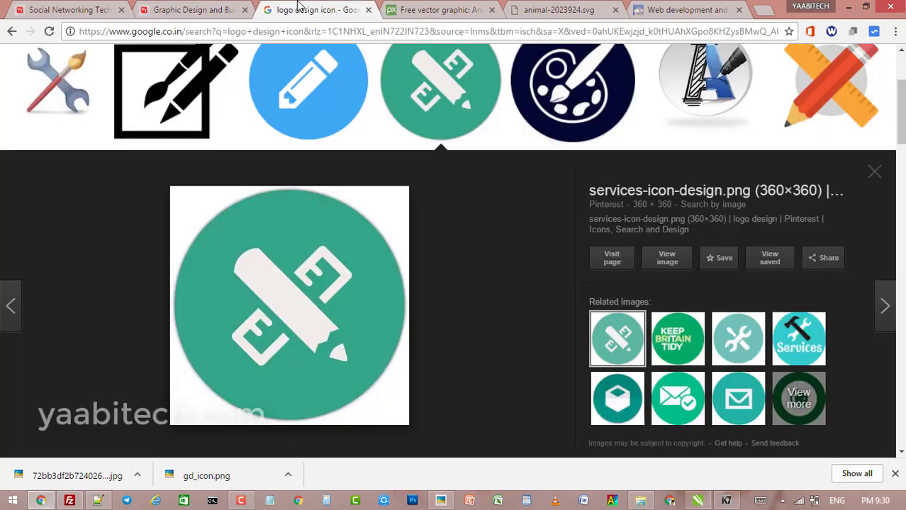
{"action": "scroll", "coordinate": [786, 156], "scroll_direction": "up", "scroll_amount": 2}
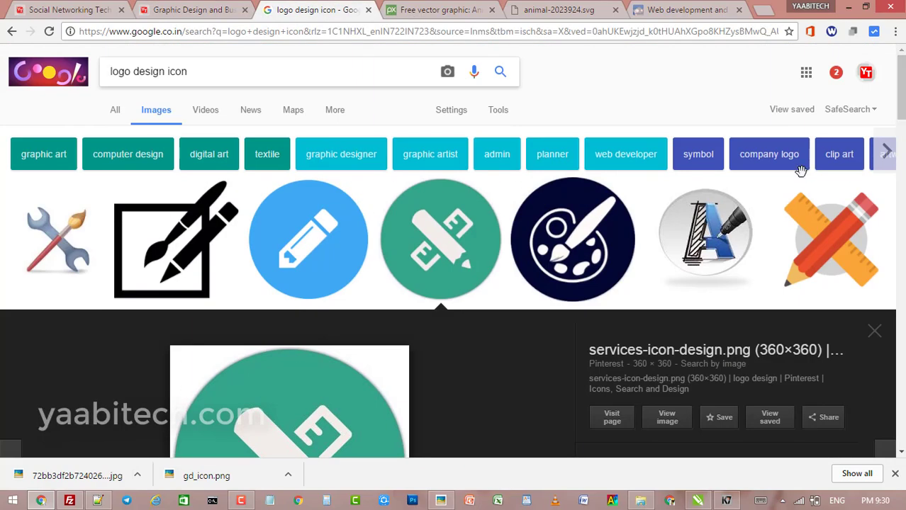
{"action": "scroll", "coordinate": [801, 171], "scroll_direction": "down", "scroll_amount": 6}
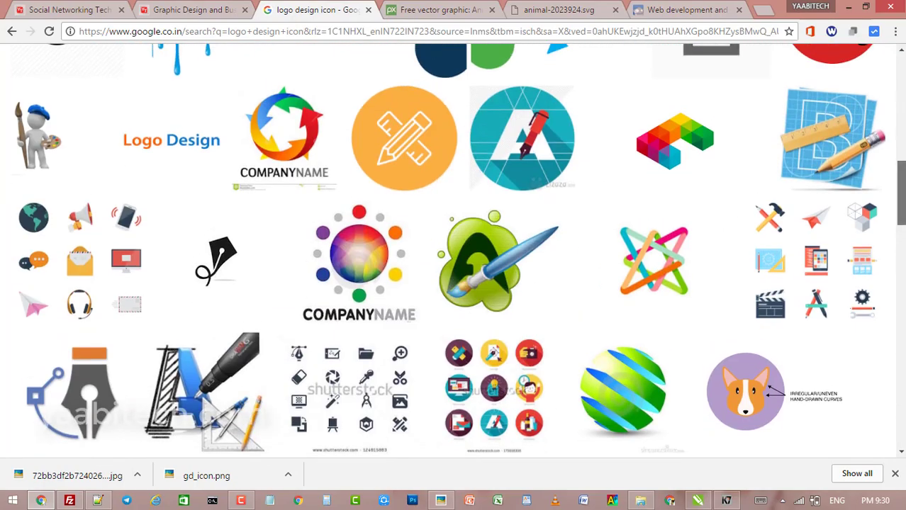
{"action": "scroll", "coordinate": [453, 248], "scroll_direction": "down", "scroll_amount": 10}
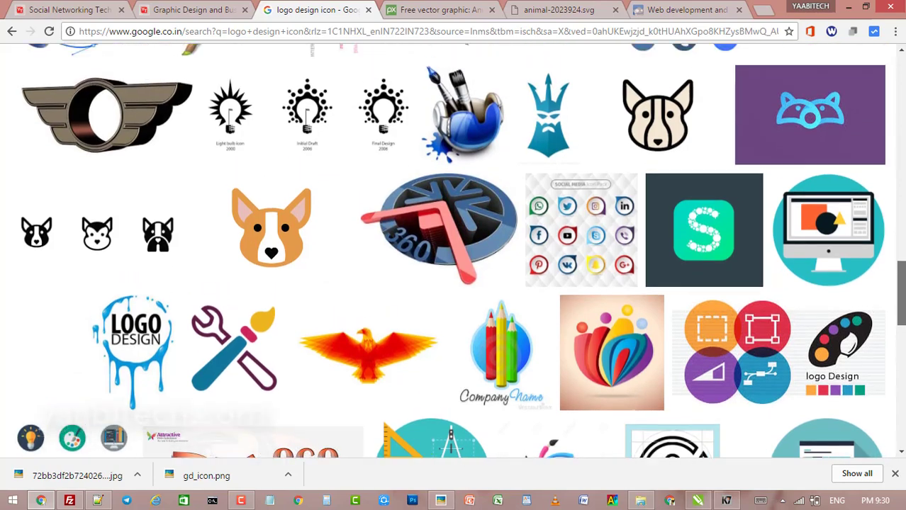
{"action": "scroll", "coordinate": [609, 198], "scroll_direction": "down", "scroll_amount": 2}
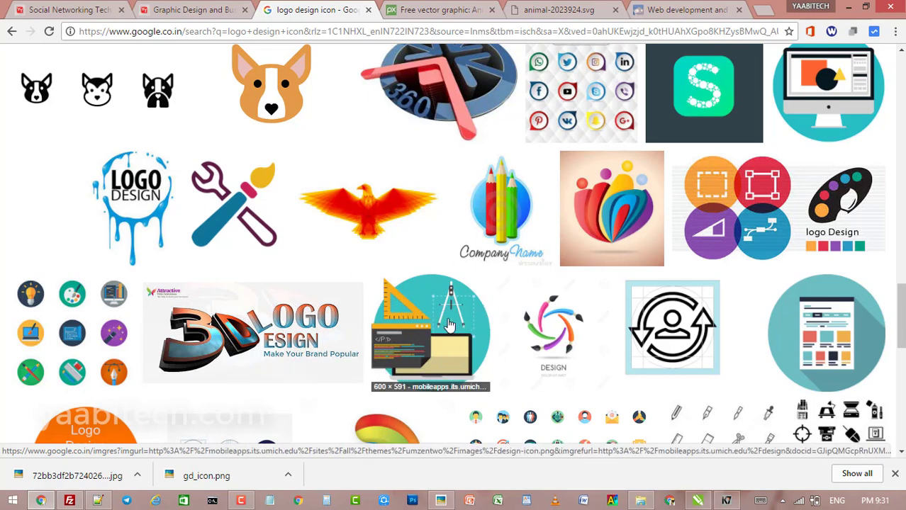
{"action": "scroll", "coordinate": [448, 325], "scroll_direction": "down", "scroll_amount": 10}
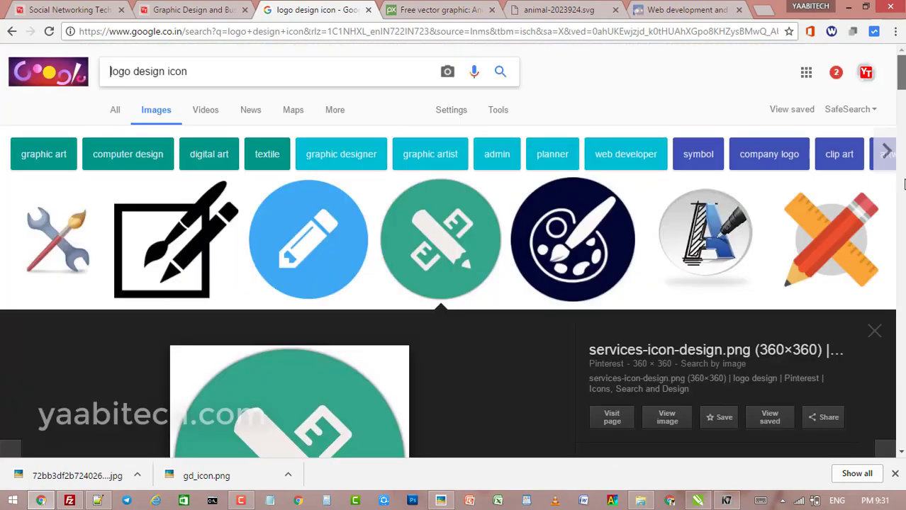
Preview the navy palette icon, the green pencil icon and the blue paintbrush-pot icon in the image results.
{"action": "left_click", "coordinate": [282, 253]}
{"action": "left_click", "coordinate": [569, 82]}
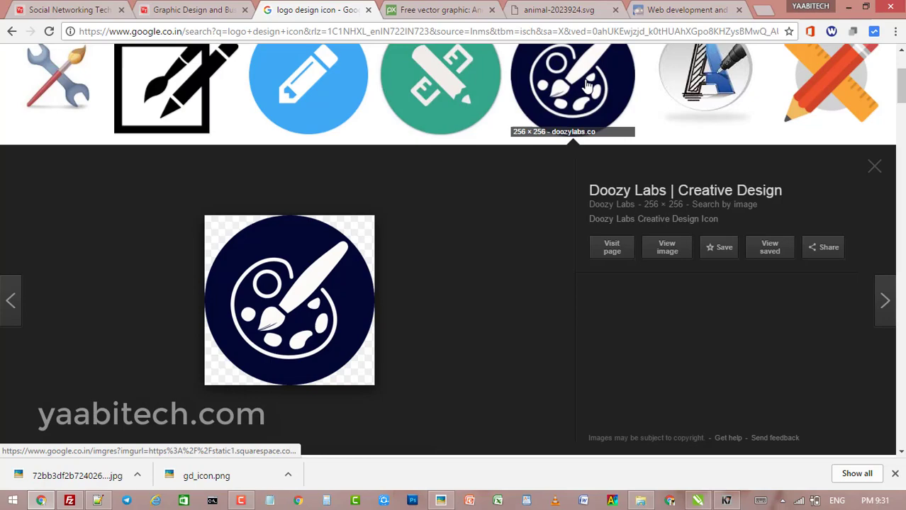
{"action": "left_click", "coordinate": [438, 81]}
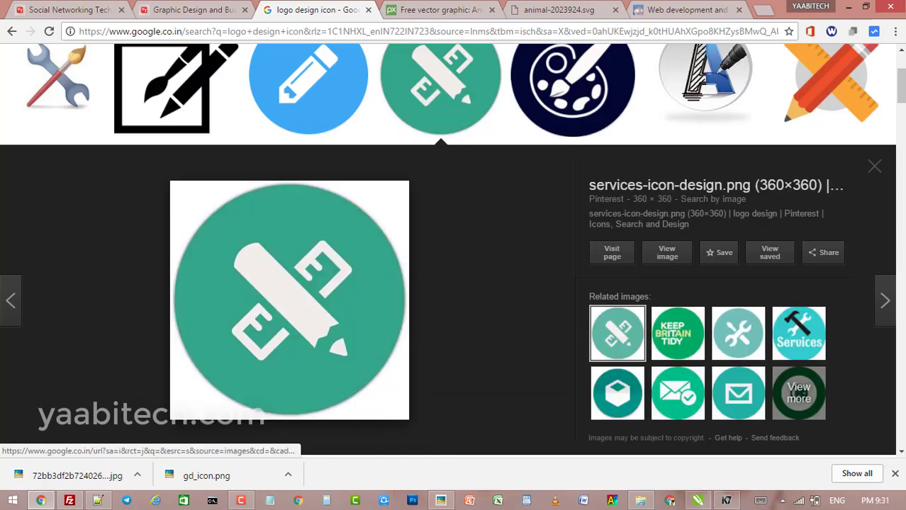
{"action": "scroll", "coordinate": [572, 92], "scroll_direction": "down", "scroll_amount": 10}
{"action": "scroll", "coordinate": [468, 207], "scroll_direction": "up", "scroll_amount": 2}
{"action": "scroll", "coordinate": [468, 207], "scroll_direction": "down", "scroll_amount": 1}
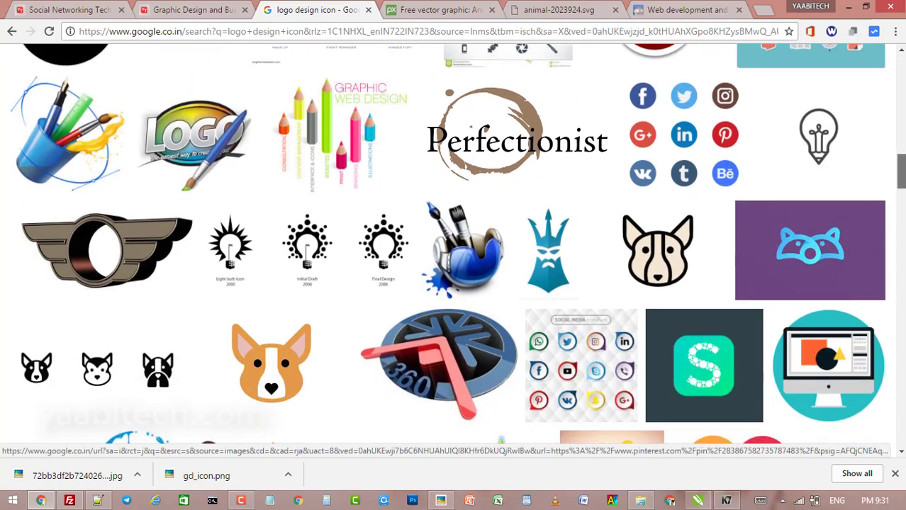
{"action": "left_click", "coordinate": [468, 207]}
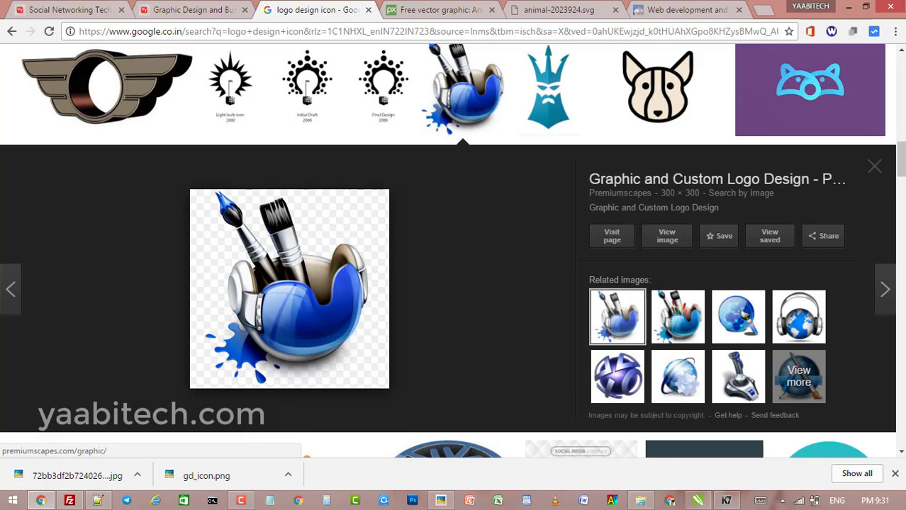
Browse further image results and preview the multicoloured C cubes logo.
{"action": "scroll", "coordinate": [454, 248], "scroll_direction": "up", "scroll_amount": 10}
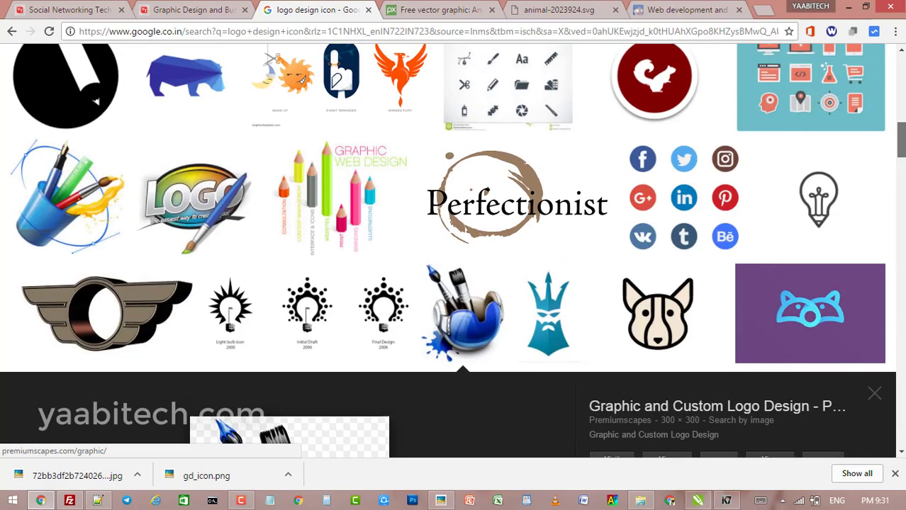
{"action": "scroll", "coordinate": [902, 99], "scroll_direction": "down", "scroll_amount": 3}
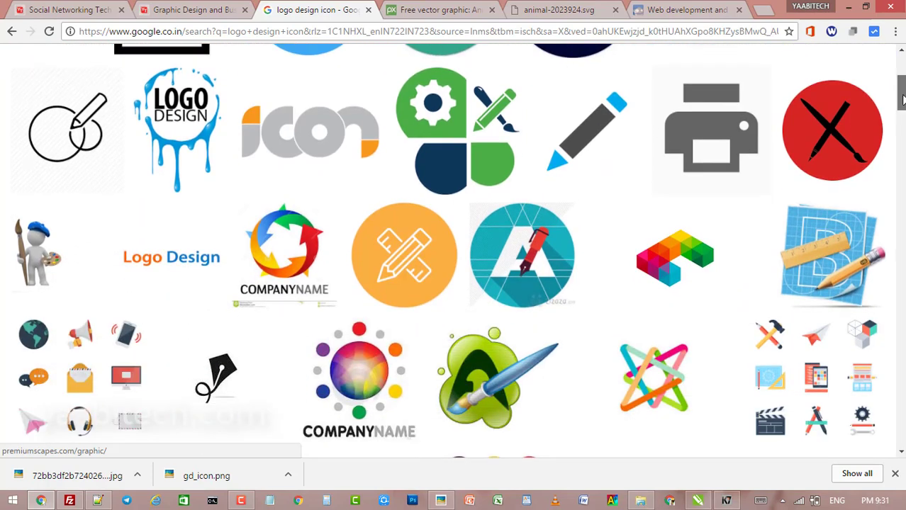
{"action": "left_click_drag", "start_coordinate": [903, 96], "coordinate": [902, 104]}
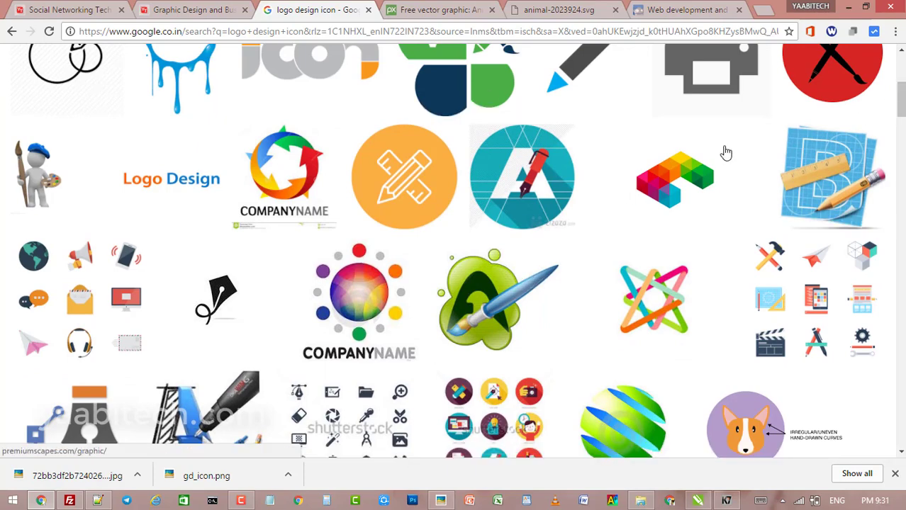
{"action": "left_click", "coordinate": [673, 177]}
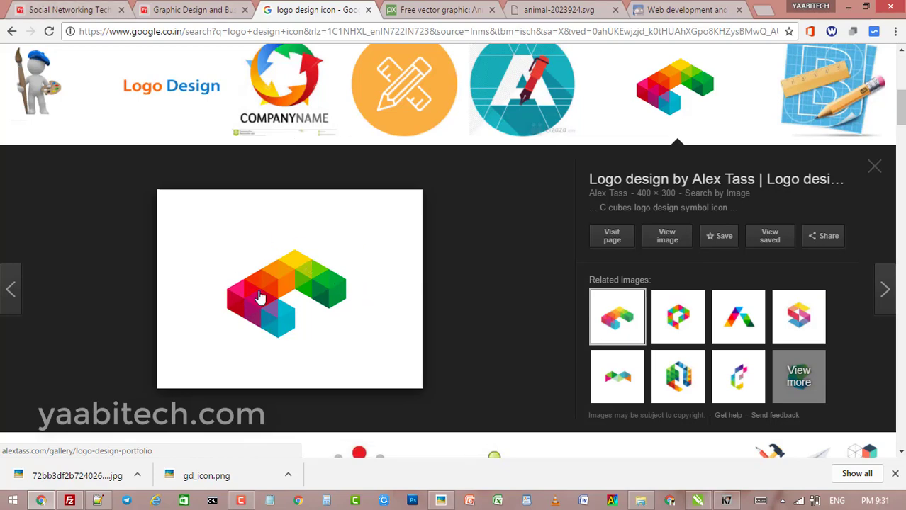
Compare the icons on the YAABITECH graphic design page with the Freepik web development banner artwork.
{"action": "left_click", "coordinate": [194, 8]}
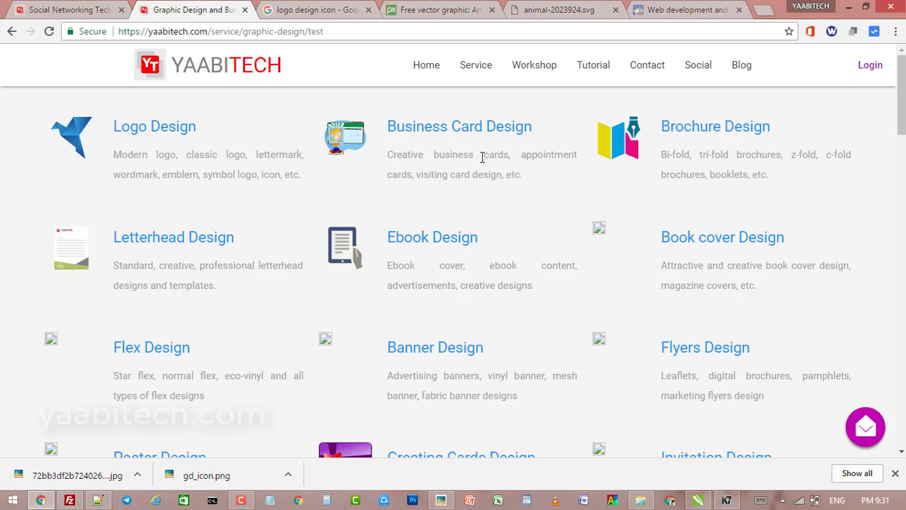
{"action": "left_click", "coordinate": [684, 7]}
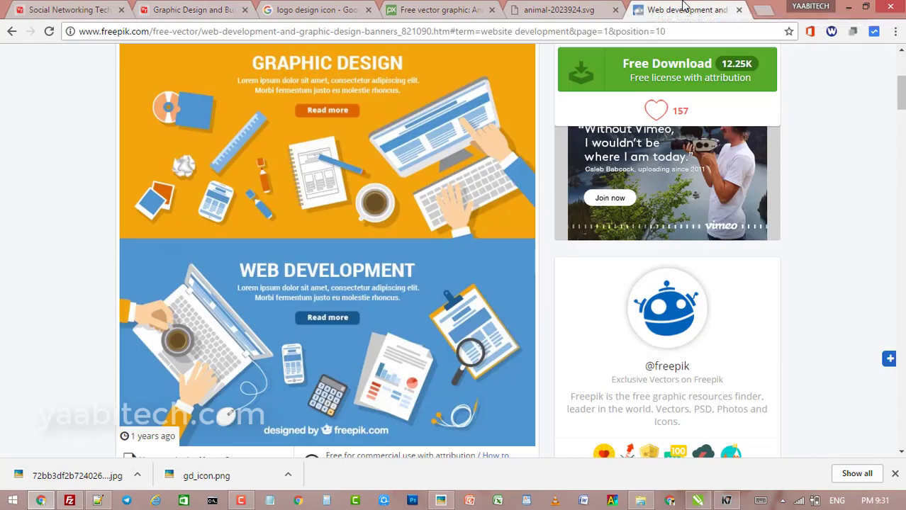
{"action": "left_click", "coordinate": [198, 8]}
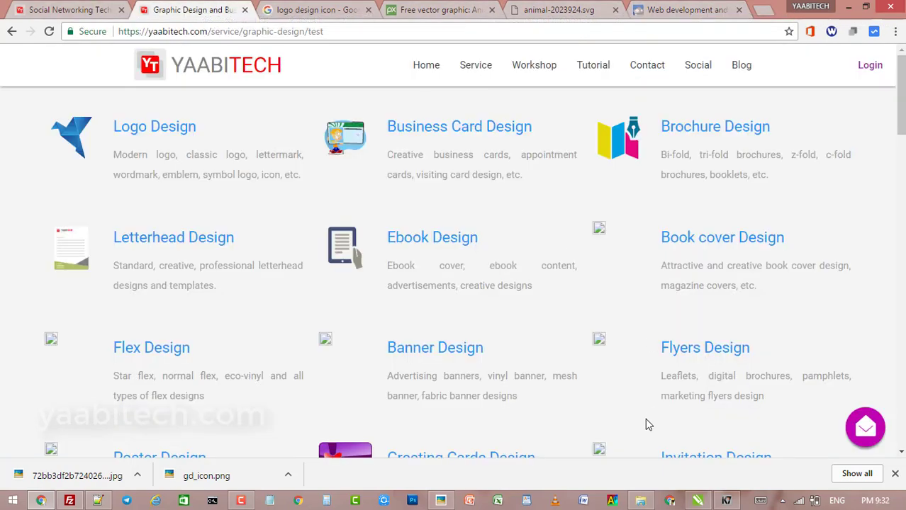
Return to CorelDRAW, delete the traced green pencil icon group from the page, and activate the Ellipse tool.
{"action": "left_click", "coordinate": [699, 501]}
{"action": "left_click", "coordinate": [281, 217]}
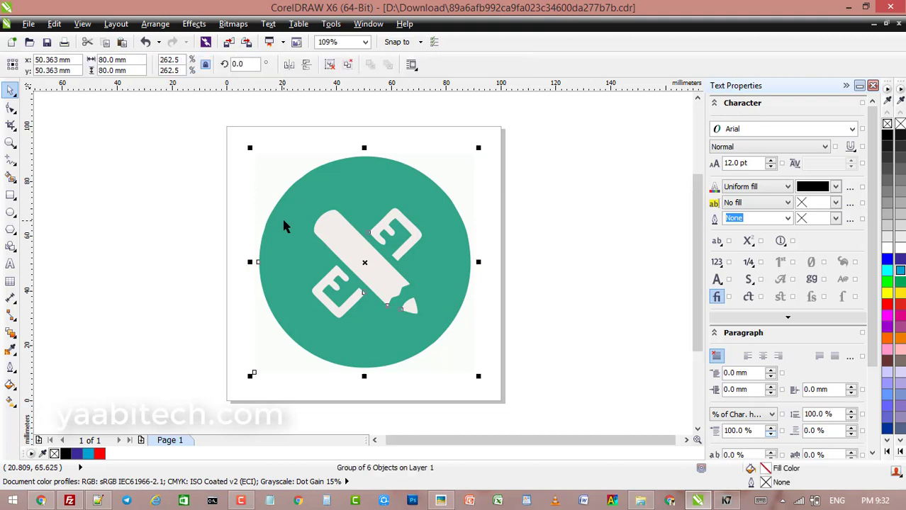
{"action": "key", "text": "Delete"}
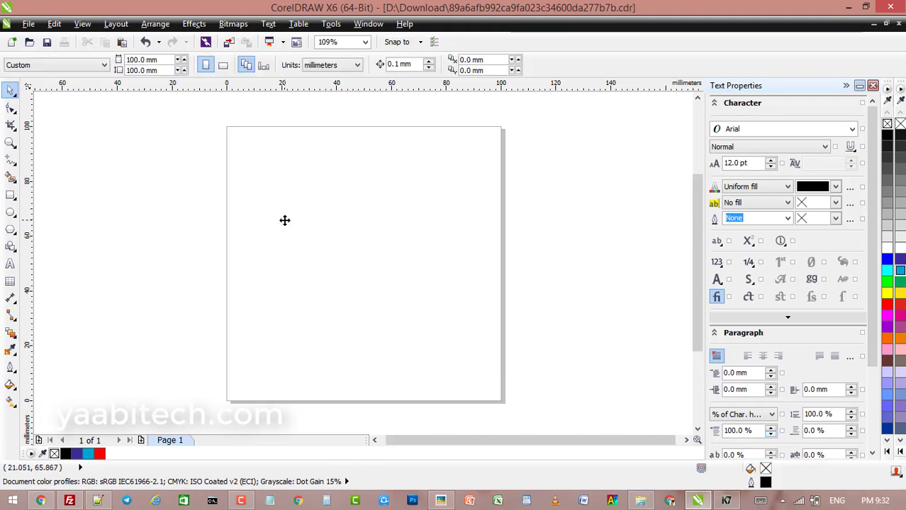
{"action": "left_click", "coordinate": [10, 211]}
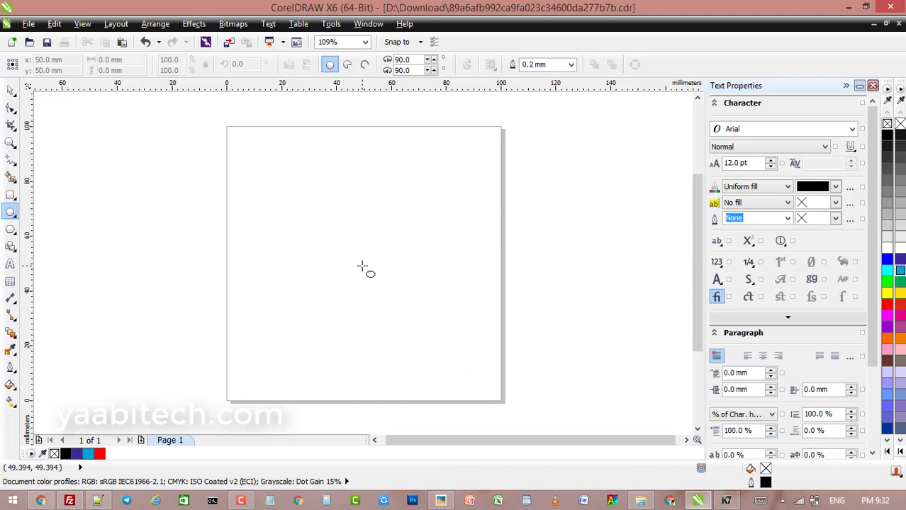
{"action": "left_click_drag", "start_coordinate": [361, 263], "coordinate": [448, 339]}
{"action": "key", "text": "ctrl+z"}
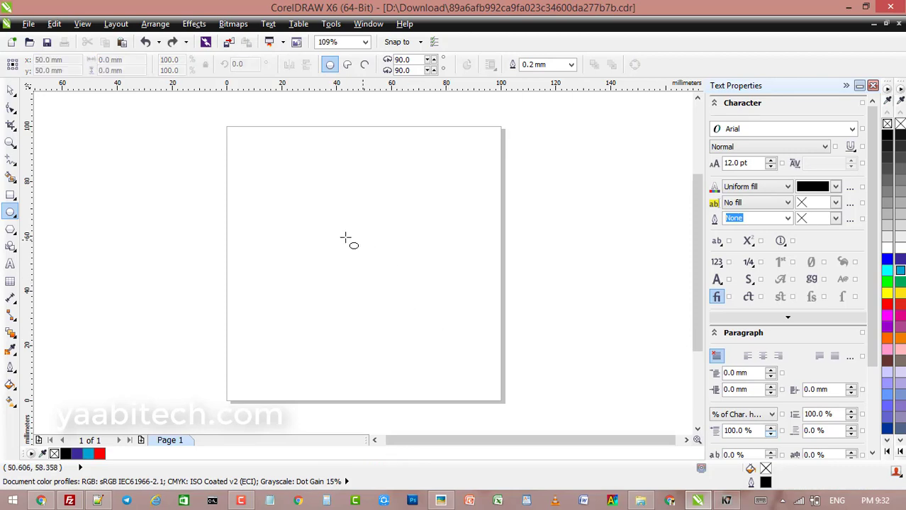
{"action": "mouse_move", "coordinate": [348, 237]}
{"action": "left_mouse_down"}
{"action": "mouse_move", "coordinate": [515, 366]}
{"action": "mouse_move", "coordinate": [386, 253]}
{"action": "mouse_move", "coordinate": [356, 320]}
{"action": "mouse_move", "coordinate": [346, 299]}
{"action": "mouse_move", "coordinate": [526, 370]}
{"action": "mouse_move", "coordinate": [347, 243]}
{"action": "left_mouse_up"}
{"action": "key", "text": "ctrl+z"}
{"action": "left_click_drag", "start_coordinate": [370, 273], "coordinate": [558, 341]}
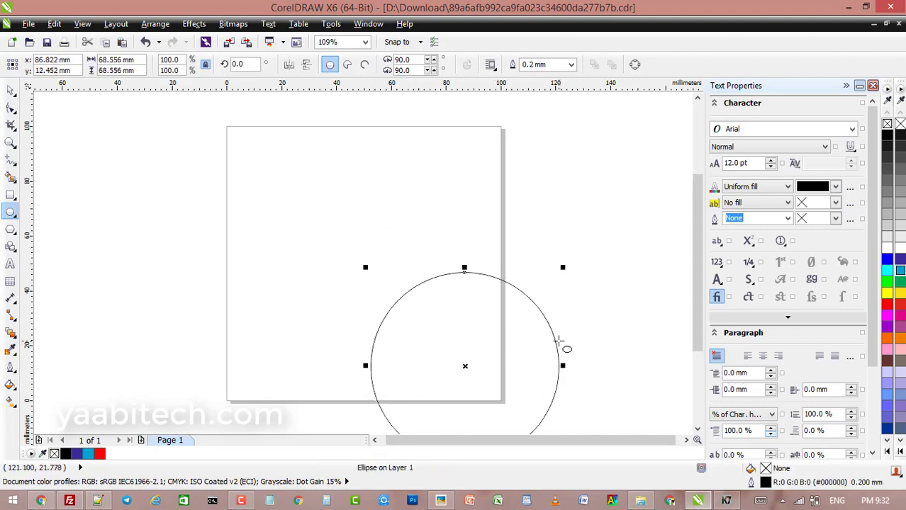
{"action": "key", "text": "ctrl+z"}
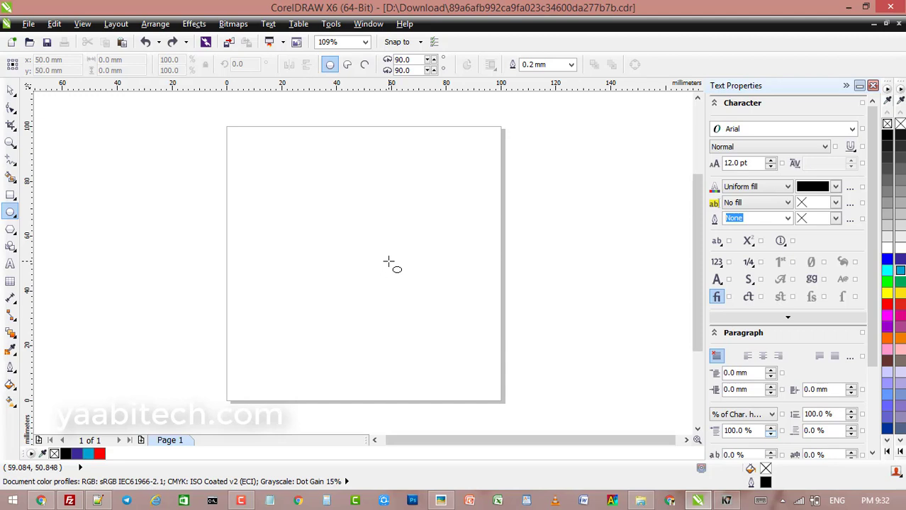
Draw a circle about 68 mm in diameter, centred near the middle of the page.
{"action": "left_click_drag", "start_coordinate": [355, 255], "coordinate": [449, 352]}
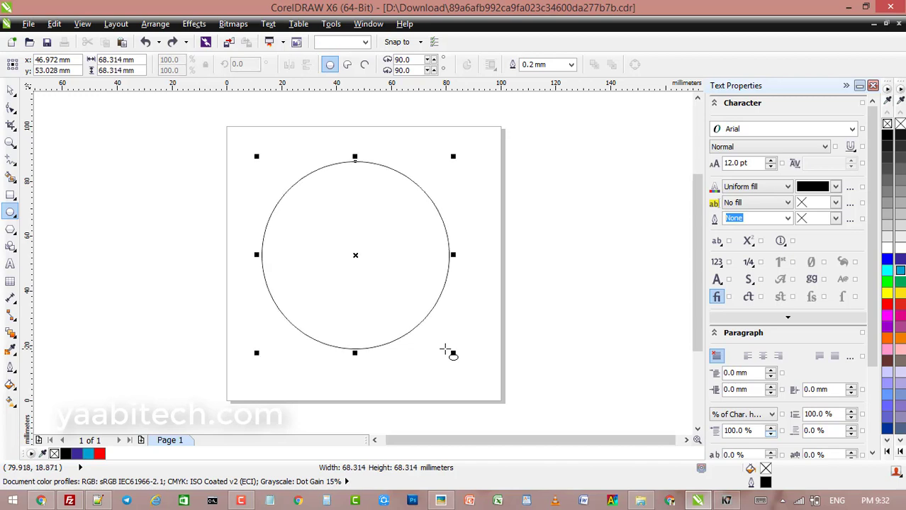
Move the circle close to the centre of the page, at about X 52 mm, Y 51 mm.
{"action": "left_click", "coordinate": [12, 94]}
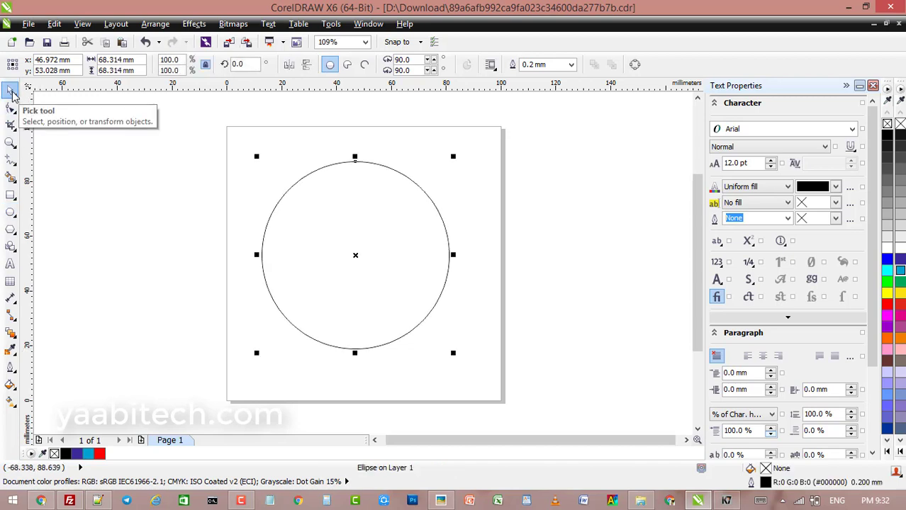
{"action": "left_click_drag", "start_coordinate": [349, 249], "coordinate": [361, 253]}
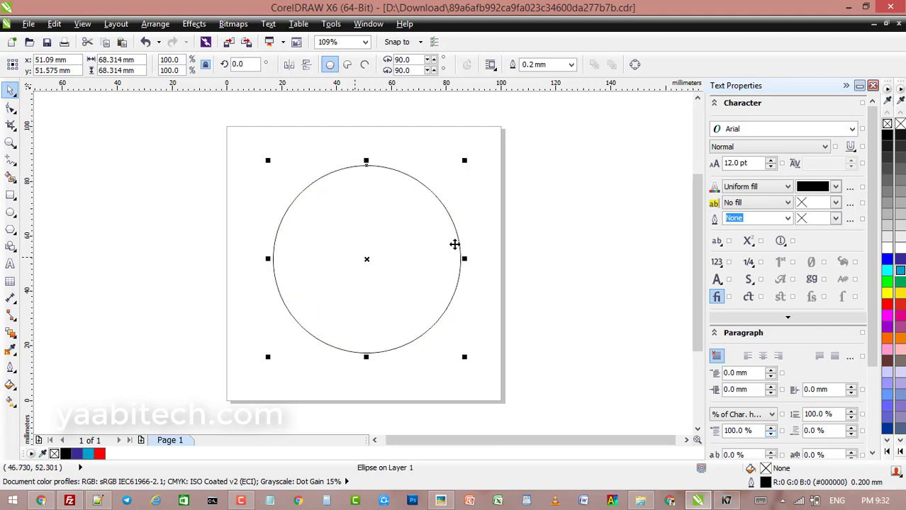
{"action": "left_click", "coordinate": [537, 259]}
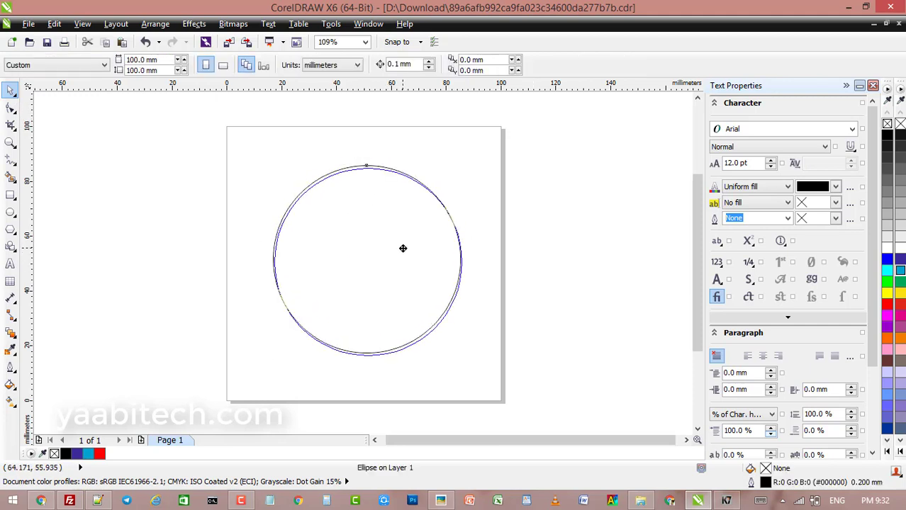
{"action": "left_click", "coordinate": [402, 245]}
{"action": "left_click", "coordinate": [559, 252]}
{"action": "left_click_drag", "start_coordinate": [383, 266], "coordinate": [386, 261]}
{"action": "left_click", "coordinate": [61, 248]}
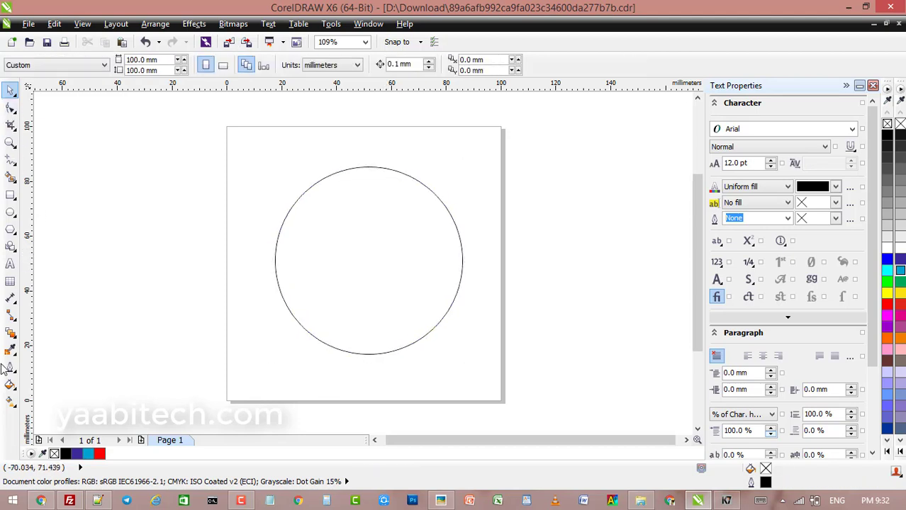
Add the letter Y in 24 pt Arial as artistic text and move it to the circle's upper-left area.
{"action": "left_click", "coordinate": [12, 278]}
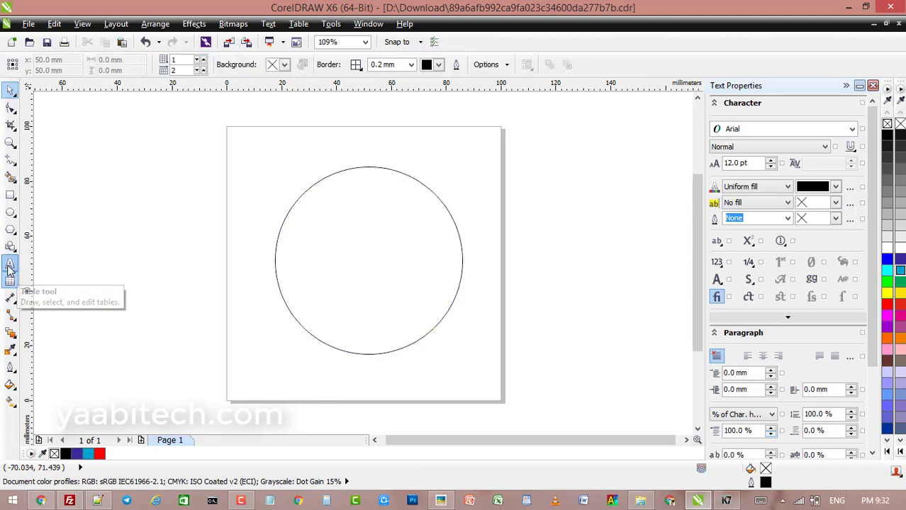
{"action": "left_click", "coordinate": [10, 263]}
{"action": "left_click", "coordinate": [368, 264]}
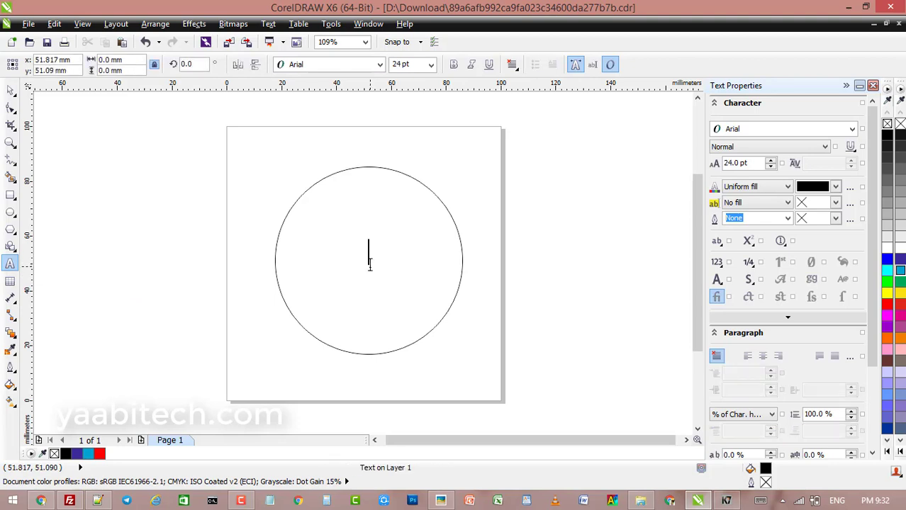
{"action": "type", "text": "Y"}
{"action": "key", "text": "ctrl+space"}
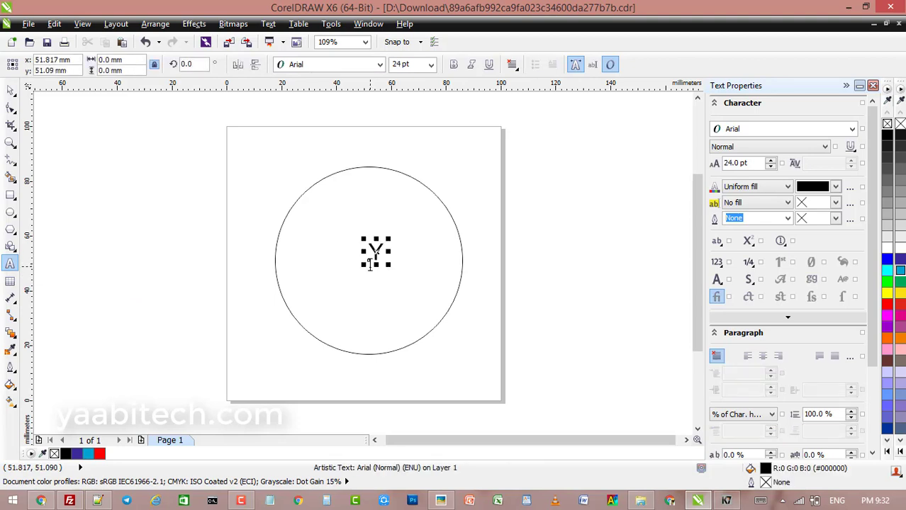
{"action": "left_click_drag", "start_coordinate": [381, 258], "coordinate": [336, 246]}
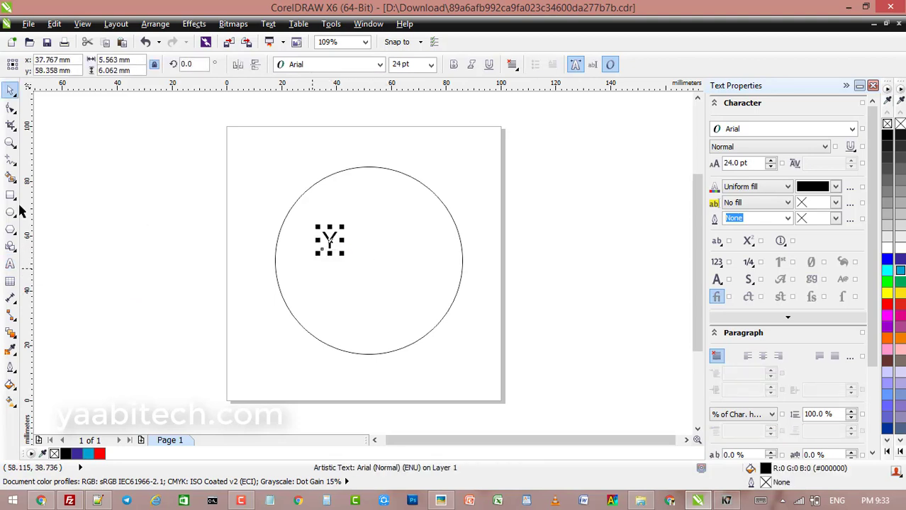
Add the letter T in 24 pt Arial as separate artistic text, below and to the right of the Y.
{"action": "left_click", "coordinate": [10, 263]}
{"action": "left_click", "coordinate": [375, 287]}
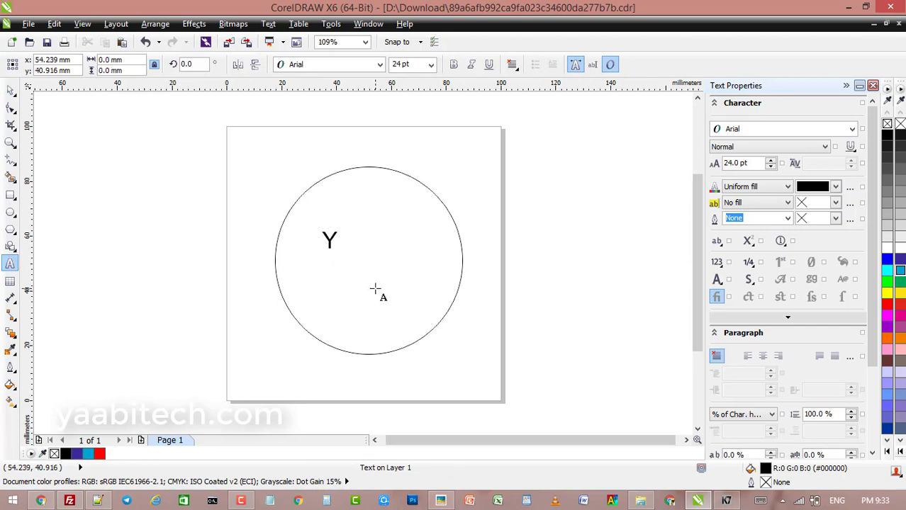
{"action": "type", "text": "T"}
{"action": "key", "text": "ctrl+space"}
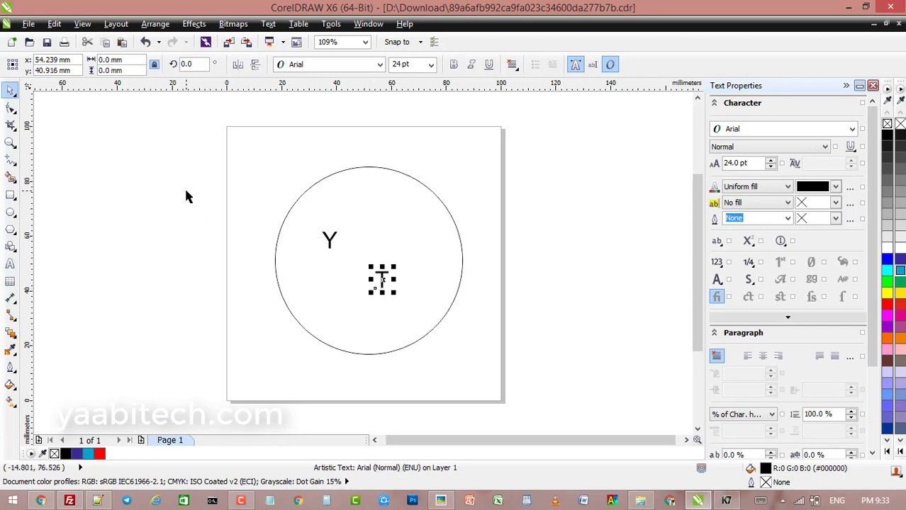
{"action": "left_click", "coordinate": [186, 197]}
Enlarge the letter Y to about 80 pt and shift it slightly down and left inside the circle.
{"action": "left_click", "coordinate": [330, 238]}
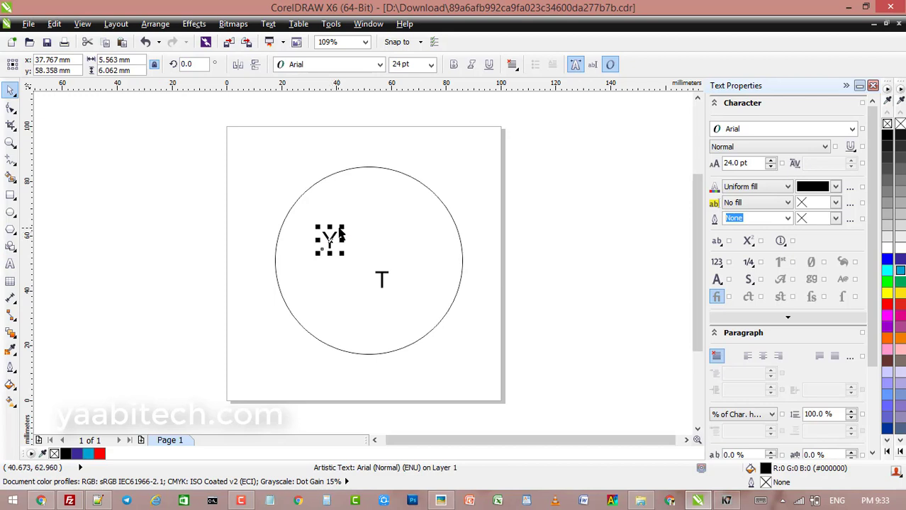
{"action": "left_click_drag", "start_coordinate": [343, 228], "coordinate": [407, 187]}
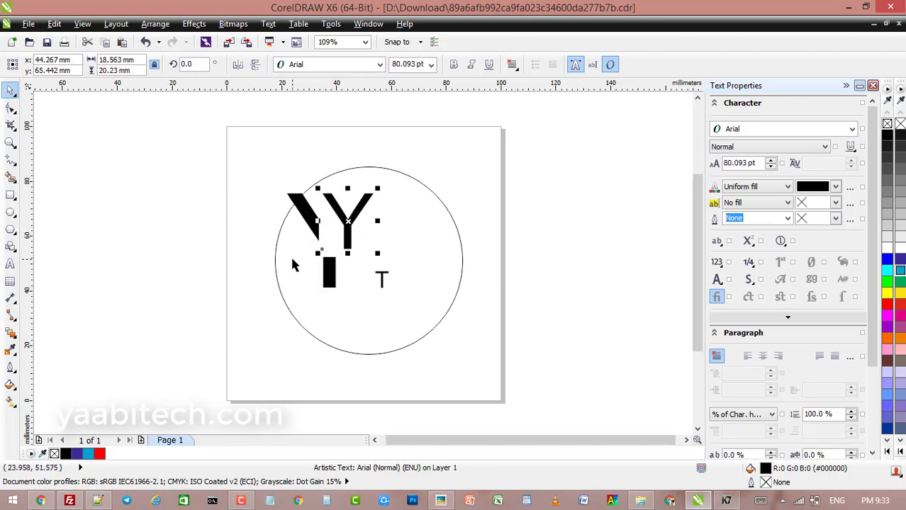
{"action": "left_click", "coordinate": [218, 253]}
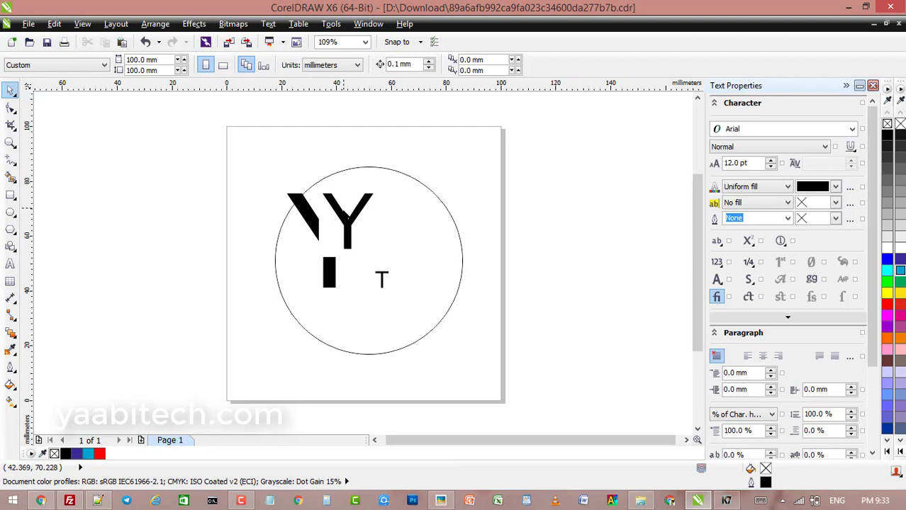
{"action": "left_click", "coordinate": [334, 226]}
Enlarge the T to about 139 pt and the Y to about 134 pt, arranging them diagonally inside the circle.
{"action": "left_click", "coordinate": [382, 278]}
{"action": "left_click_drag", "start_coordinate": [392, 267], "coordinate": [512, 244]}
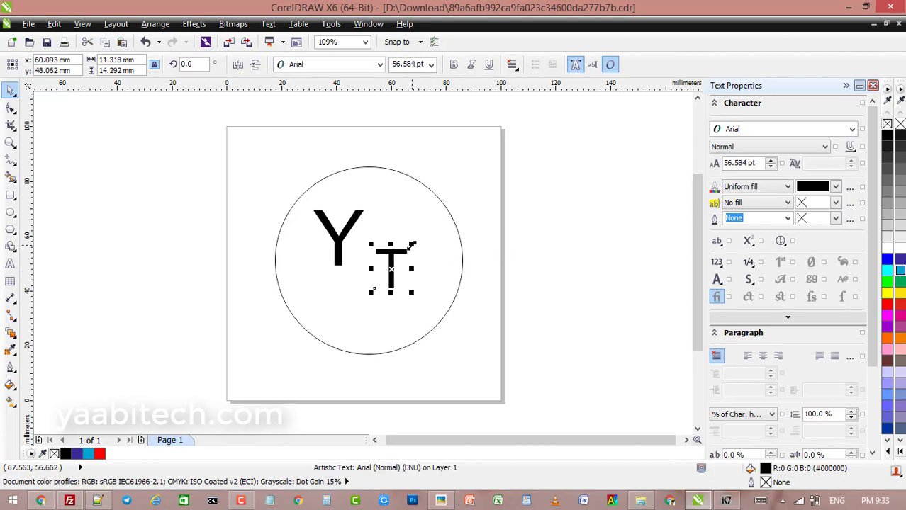
{"action": "left_click_drag", "start_coordinate": [412, 244], "coordinate": [444, 217]}
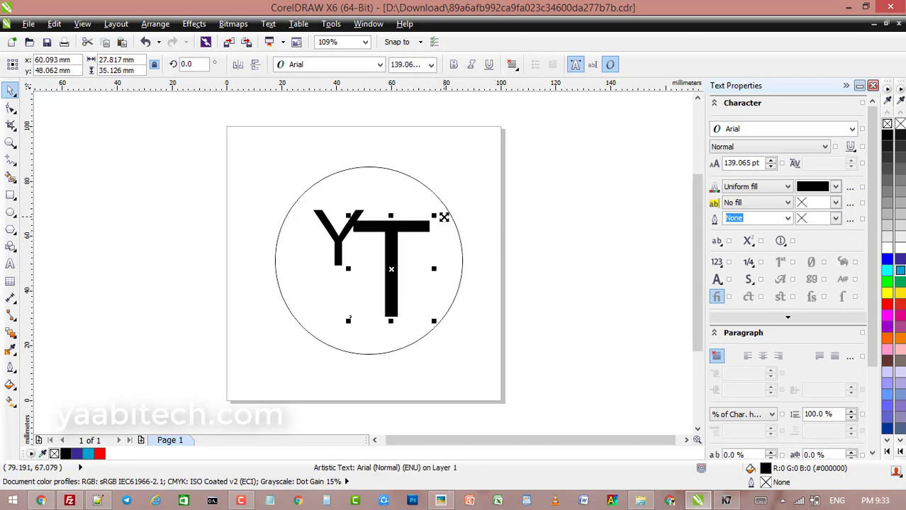
{"action": "left_click_drag", "start_coordinate": [389, 224], "coordinate": [383, 250]}
{"action": "left_click", "coordinate": [349, 234]}
{"action": "left_click_drag", "start_coordinate": [309, 270], "coordinate": [346, 253]}
Make both letters bold and shift the T slightly right, clear of the Y's stem.
{"action": "left_click_drag", "start_coordinate": [530, 179], "coordinate": [227, 370]}
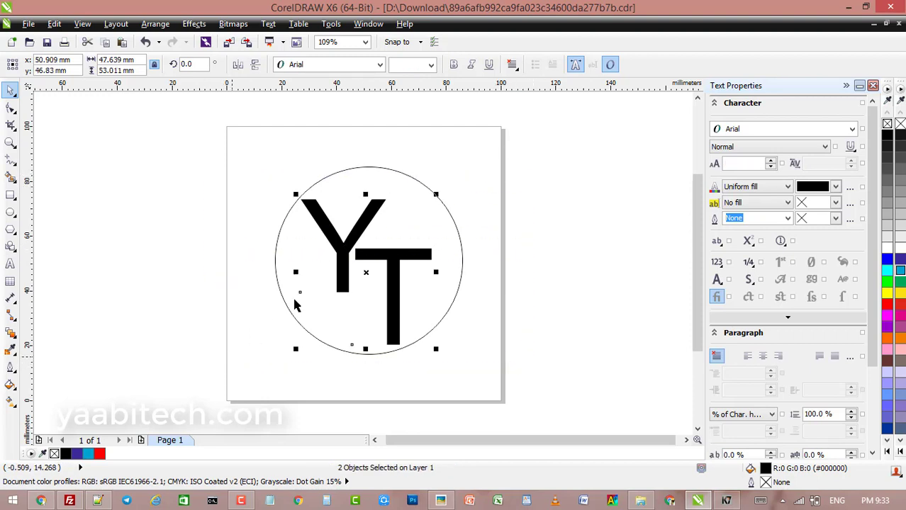
{"action": "left_click", "coordinate": [453, 64]}
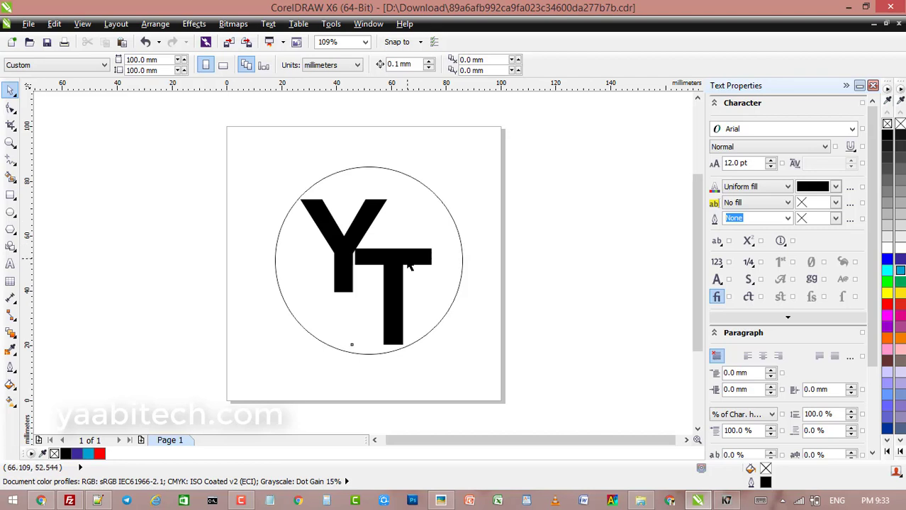
{"action": "left_click_drag", "start_coordinate": [411, 263], "coordinate": [417, 263]}
{"action": "left_click", "coordinate": [471, 260]}
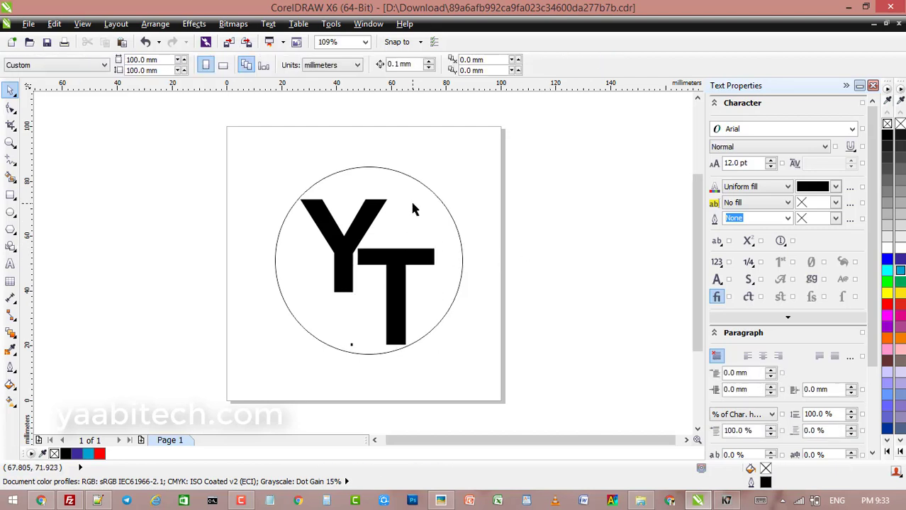
Fill the circle with cyan (C100 M0 Y0 K0) and remove its outline.
{"action": "key", "text": "Tab"}
{"action": "left_click", "coordinate": [899, 275]}
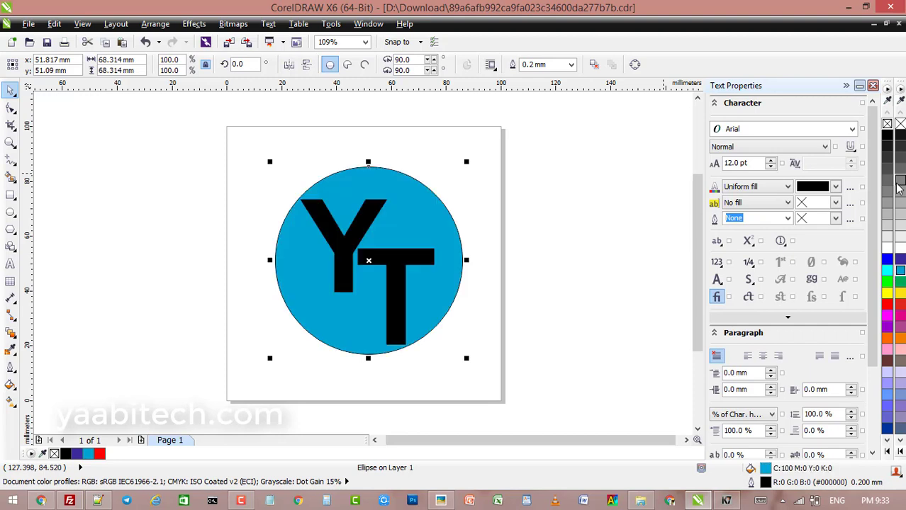
{"action": "right_click", "coordinate": [900, 125]}
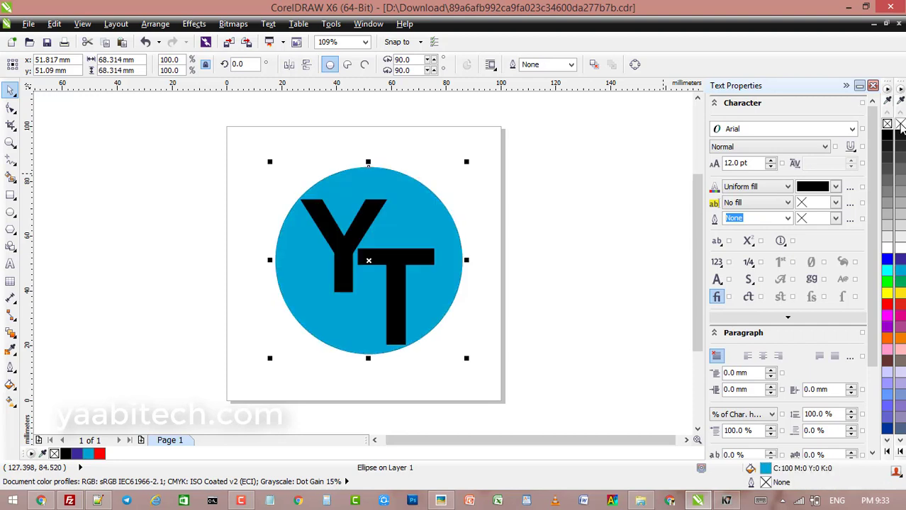
{"action": "left_click", "coordinate": [602, 228]}
Try a 90% black hairline outline on the cyan circle and remove it again.
{"action": "left_click", "coordinate": [419, 197]}
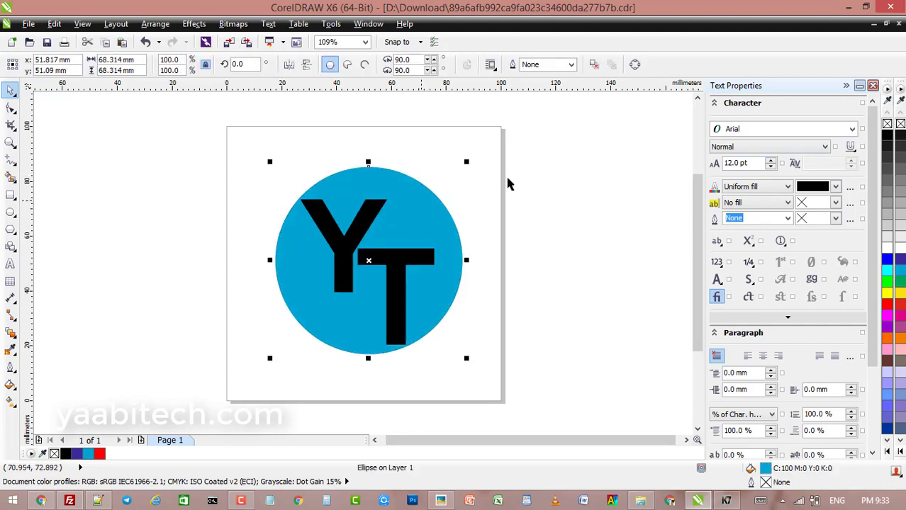
{"action": "right_click", "coordinate": [900, 146]}
{"action": "left_click", "coordinate": [626, 197]}
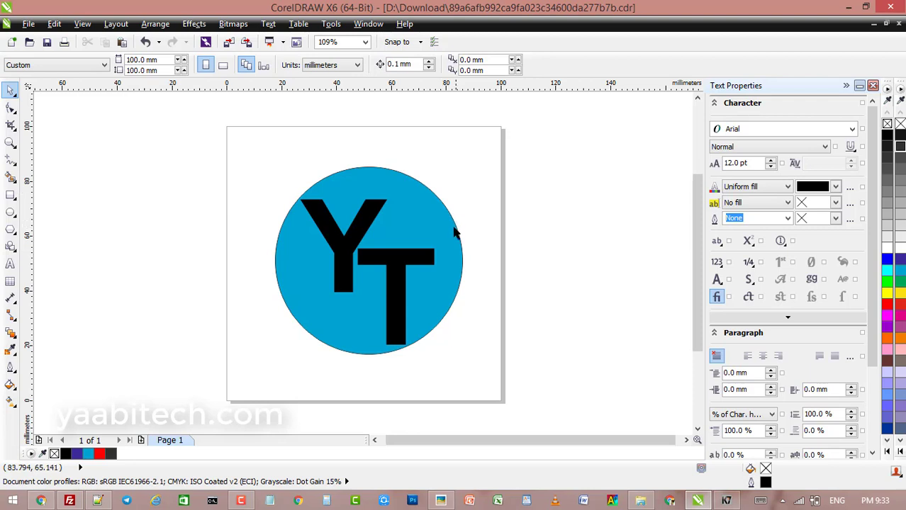
{"action": "left_click", "coordinate": [416, 213]}
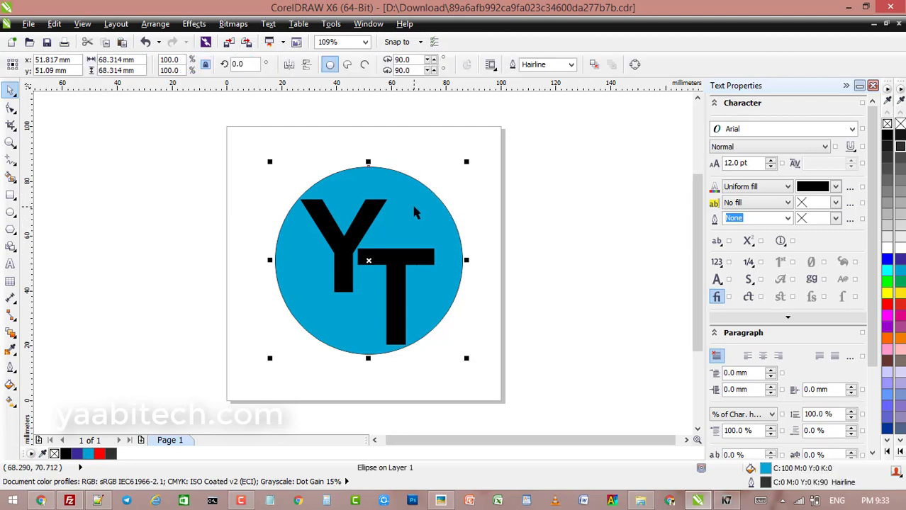
{"action": "right_click", "coordinate": [900, 125]}
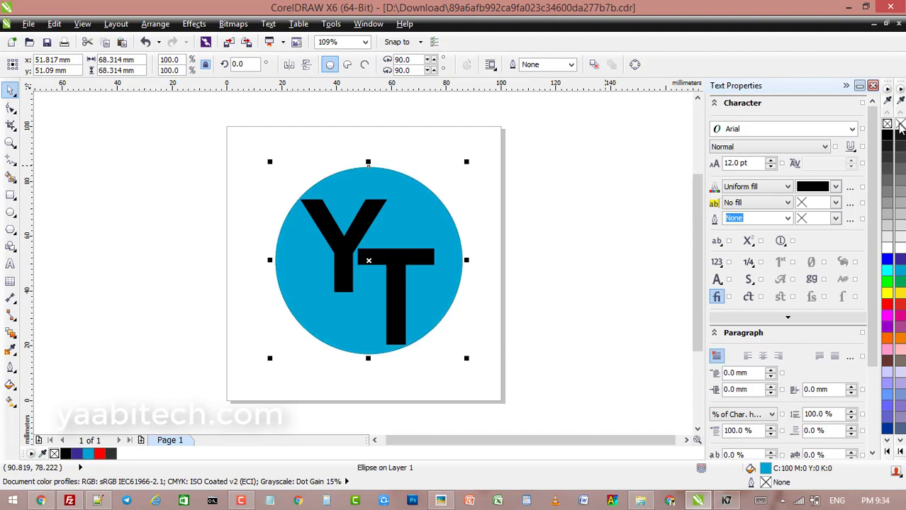
{"action": "left_click", "coordinate": [594, 260]}
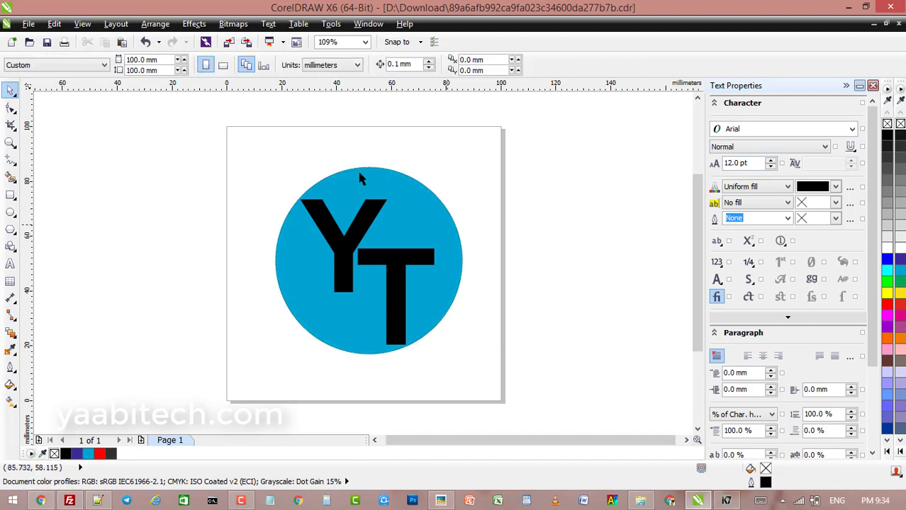
Try white and magenta fills on the letter Y and settle on yellow (#FFFF00).
{"action": "left_click", "coordinate": [339, 234]}
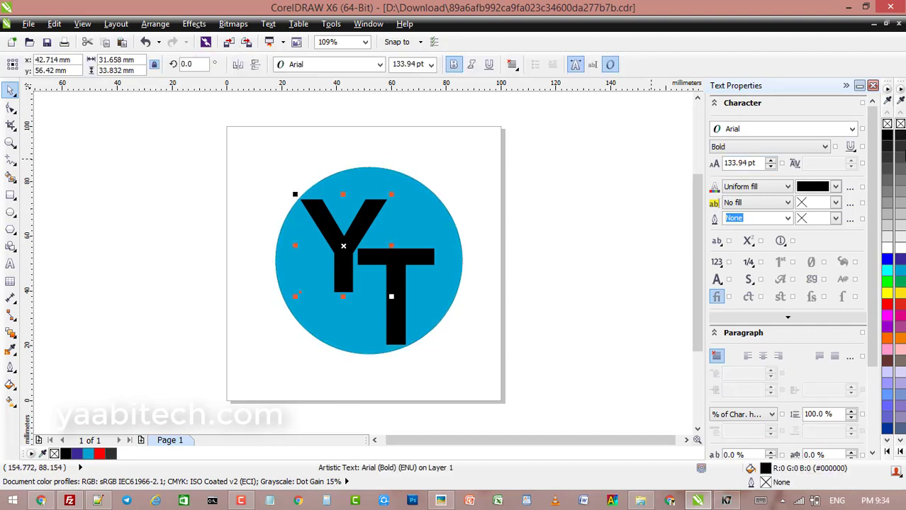
{"action": "left_click", "coordinate": [900, 247]}
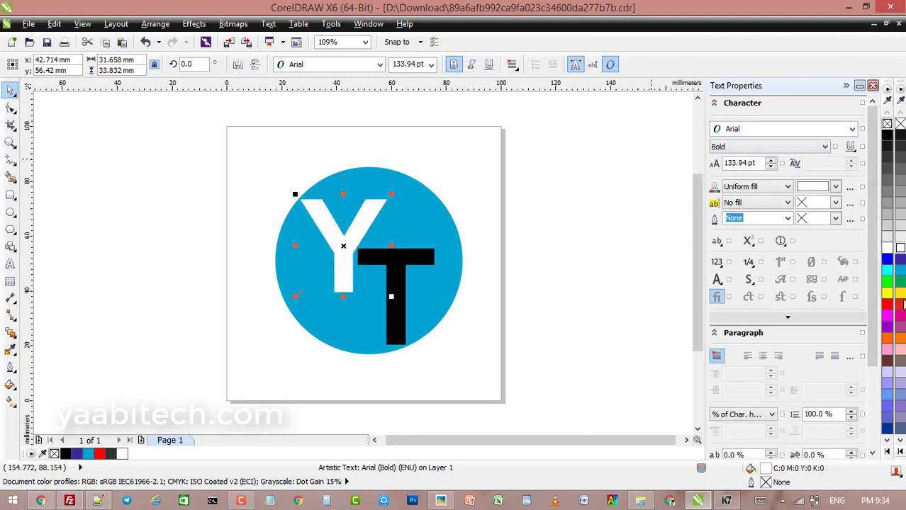
{"action": "left_click", "coordinate": [887, 305]}
{"action": "left_click", "coordinate": [886, 317]}
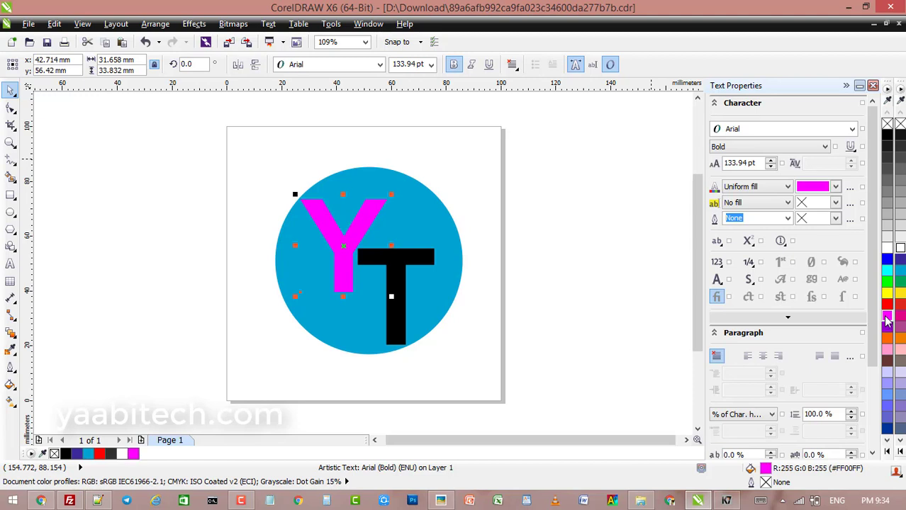
{"action": "left_click", "coordinate": [886, 293]}
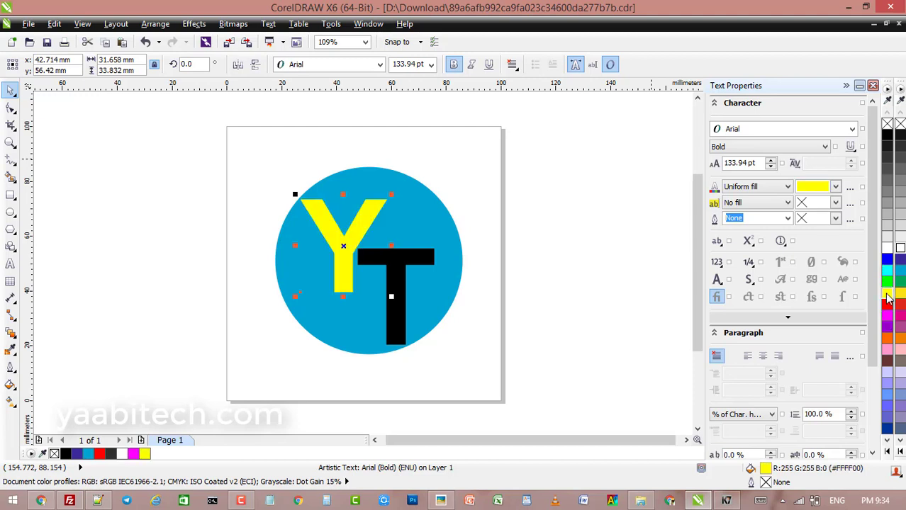
Try orange and brown fills and a pink outline on the letter T, settling on magenta (C0 M100 Y0 K0) without an outline.
{"action": "left_click", "coordinate": [414, 269]}
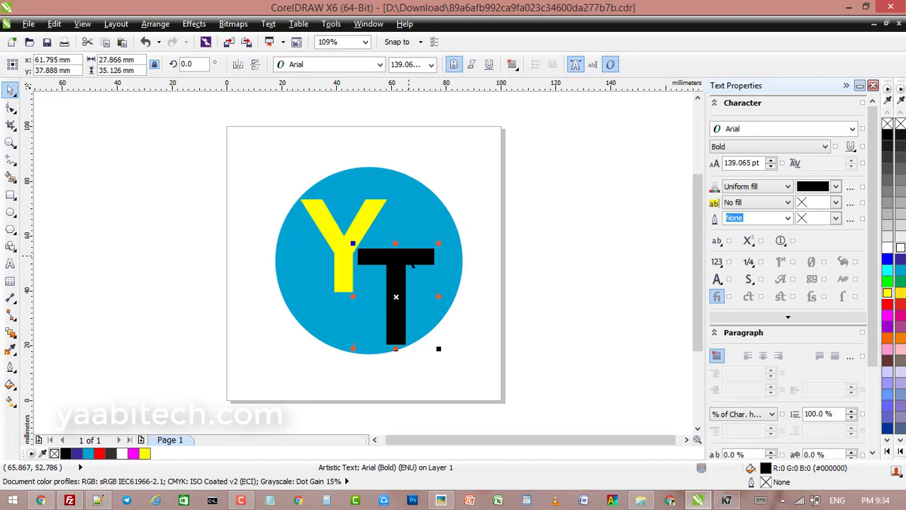
{"action": "left_click", "coordinate": [886, 339]}
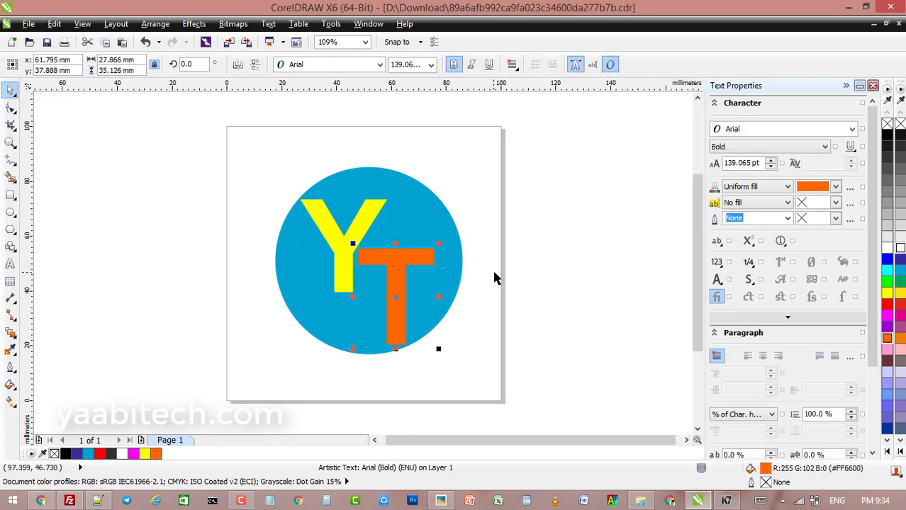
{"action": "right_click", "coordinate": [887, 351]}
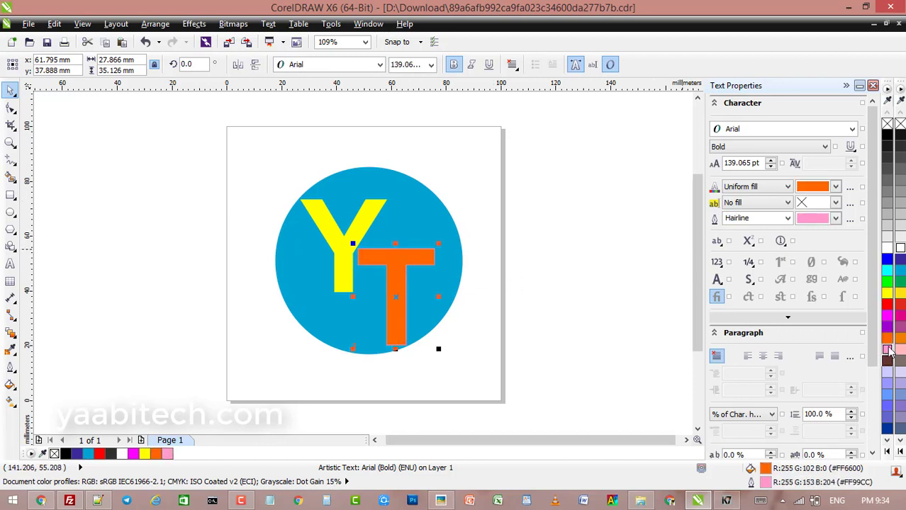
{"action": "right_click", "coordinate": [899, 125]}
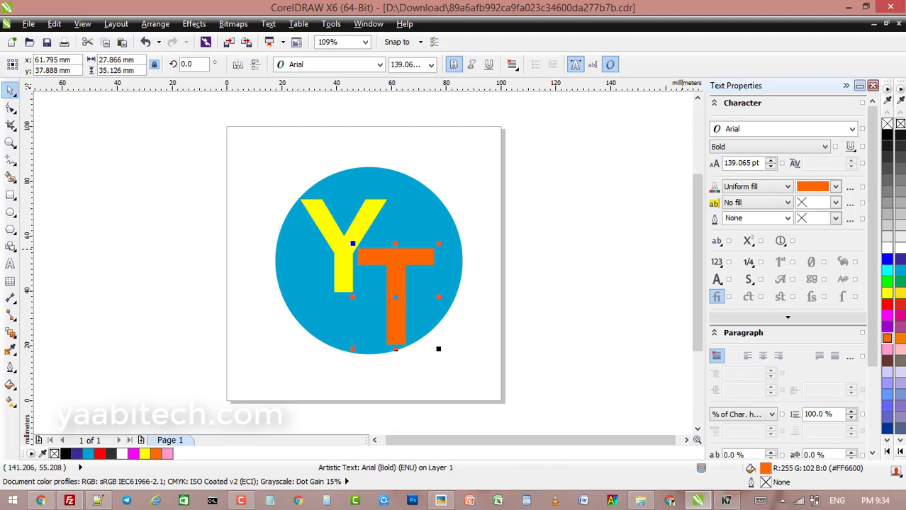
{"action": "left_click", "coordinate": [886, 360]}
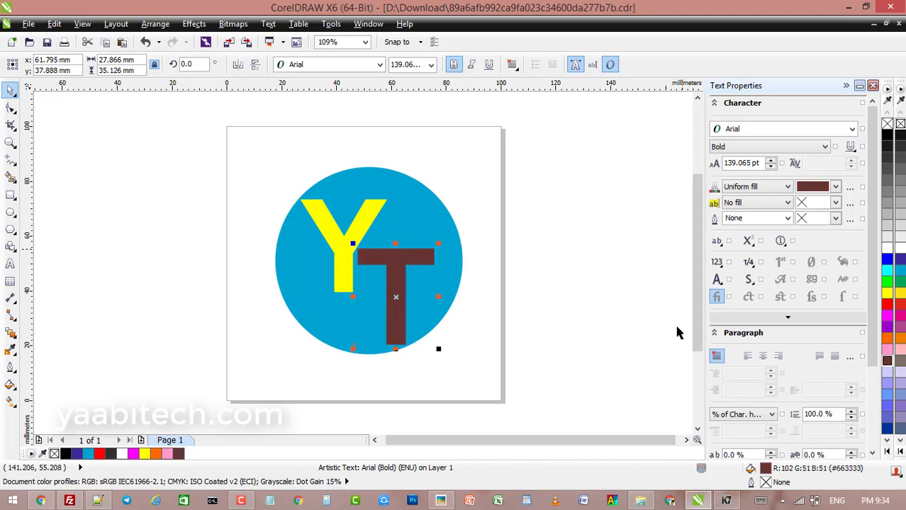
{"action": "left_click", "coordinate": [901, 328]}
{"action": "left_click", "coordinate": [900, 316]}
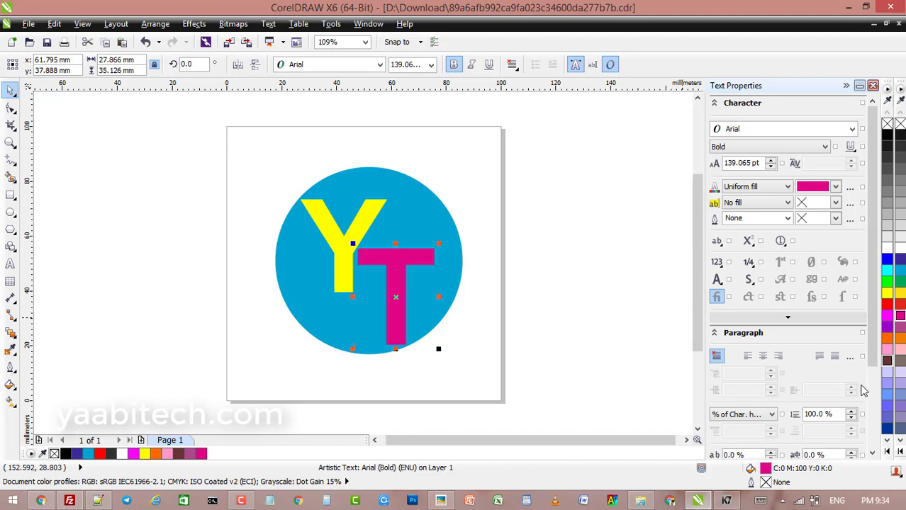
{"action": "left_click", "coordinate": [634, 284]}
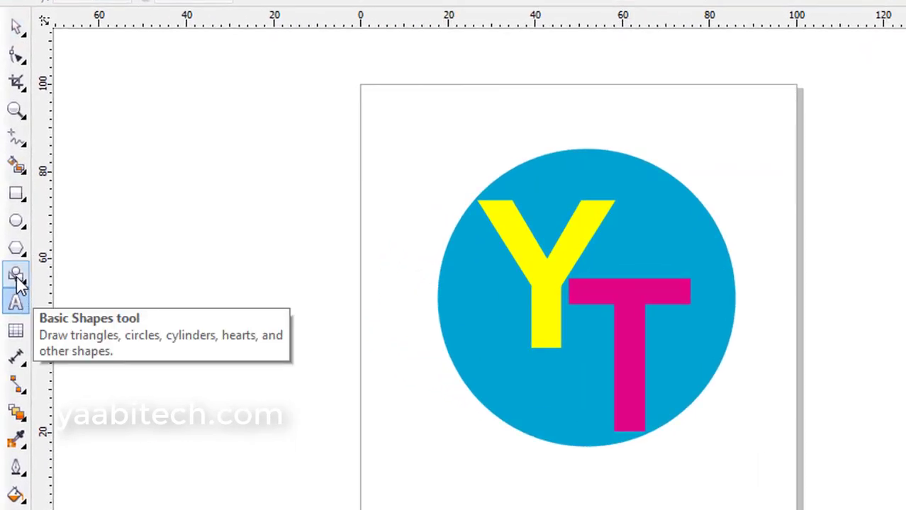
{"action": "left_click", "coordinate": [20, 284]}
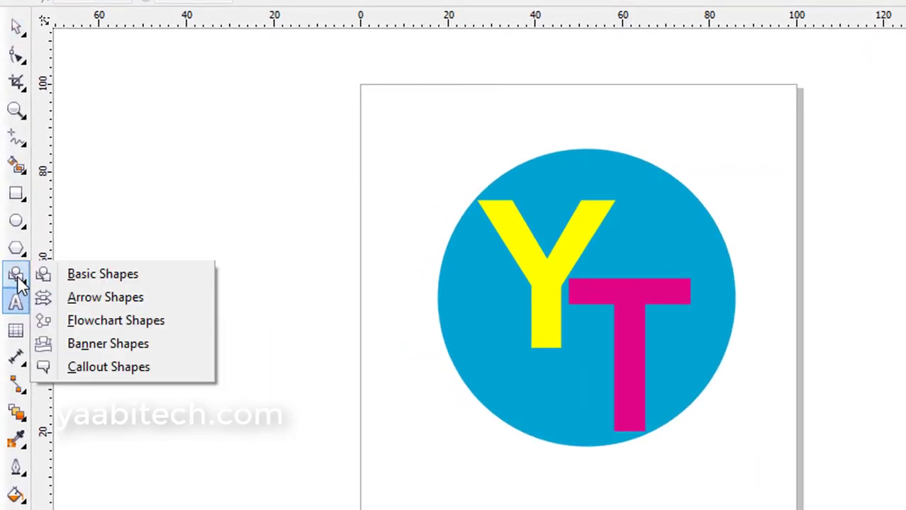
{"action": "left_click", "coordinate": [16, 248]}
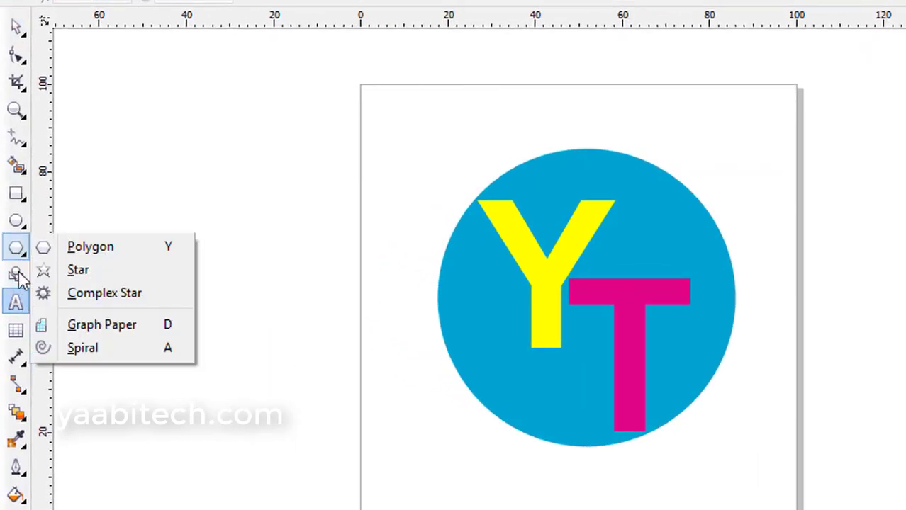
{"action": "left_click", "coordinate": [16, 82]}
Draw a closed five-sided pencil-body shape about 49 mm wide with the Pen tool on the blank area beside the page.
{"action": "left_click", "coordinate": [14, 138]}
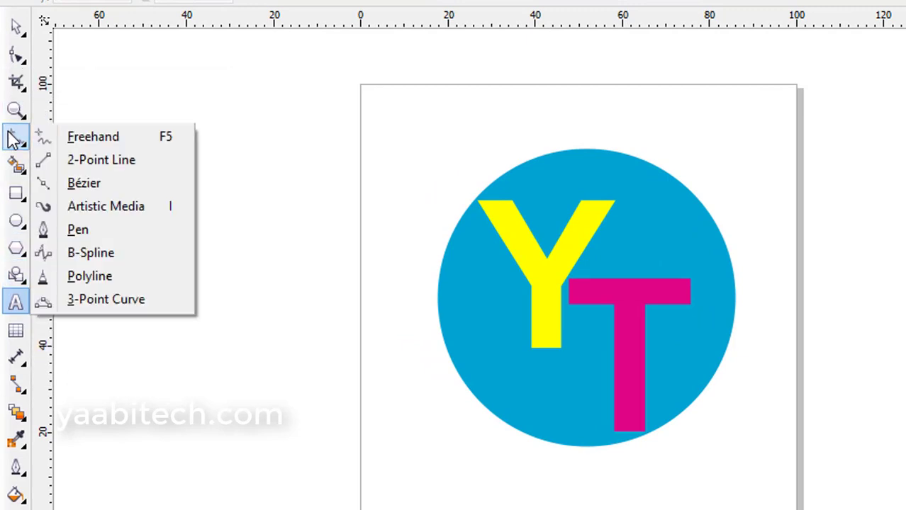
{"action": "left_click", "coordinate": [71, 230]}
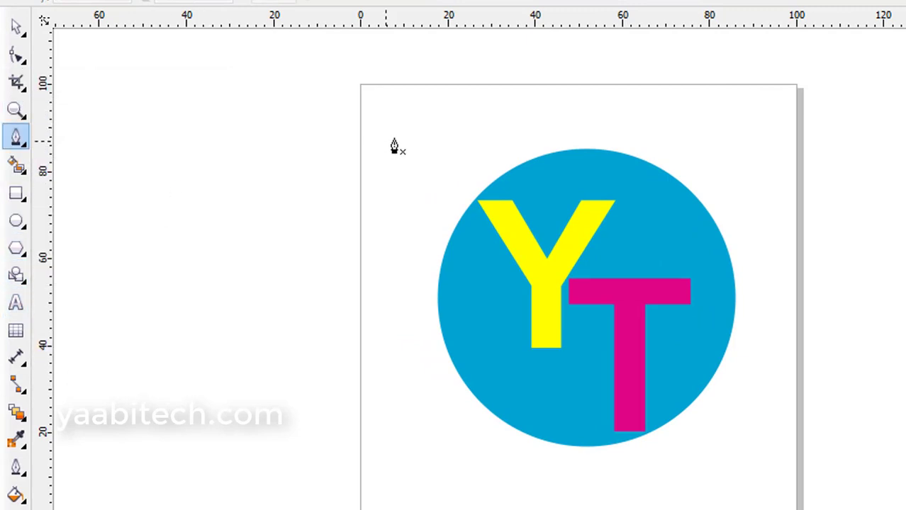
{"action": "left_click", "coordinate": [164, 175]}
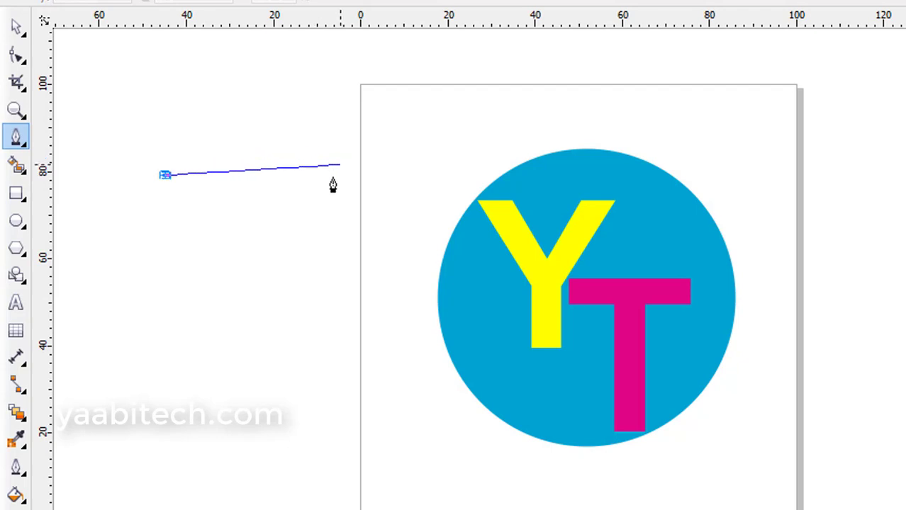
{"action": "left_click", "coordinate": [335, 242]}
{"action": "left_click", "coordinate": [350, 295]}
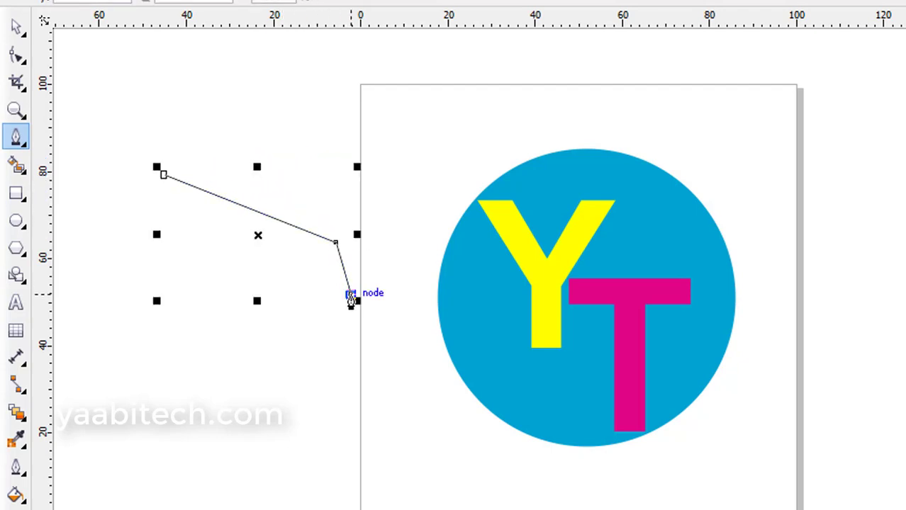
{"action": "left_click", "coordinate": [305, 303]}
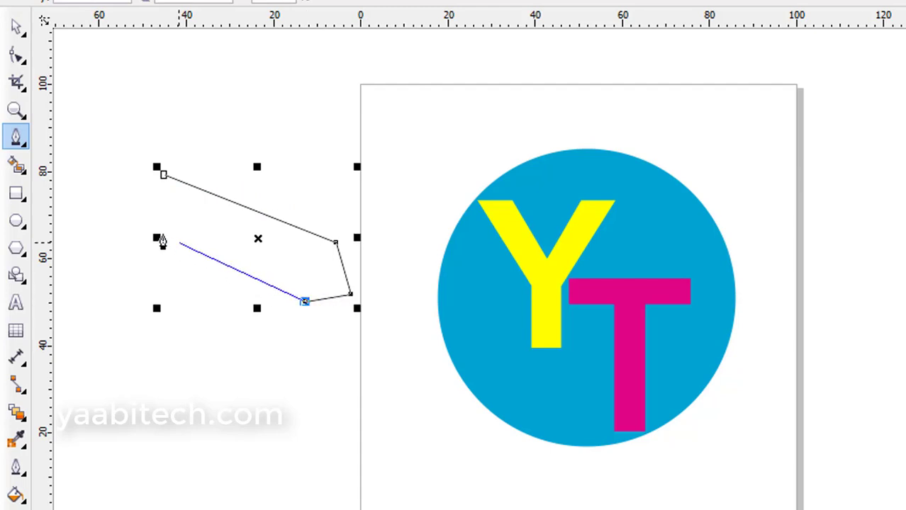
{"action": "left_click", "coordinate": [136, 227]}
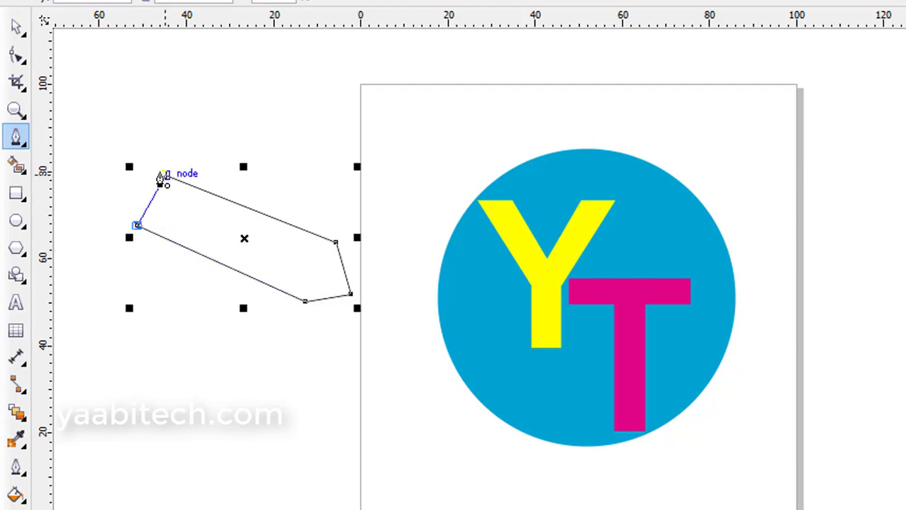
{"action": "left_click", "coordinate": [164, 176]}
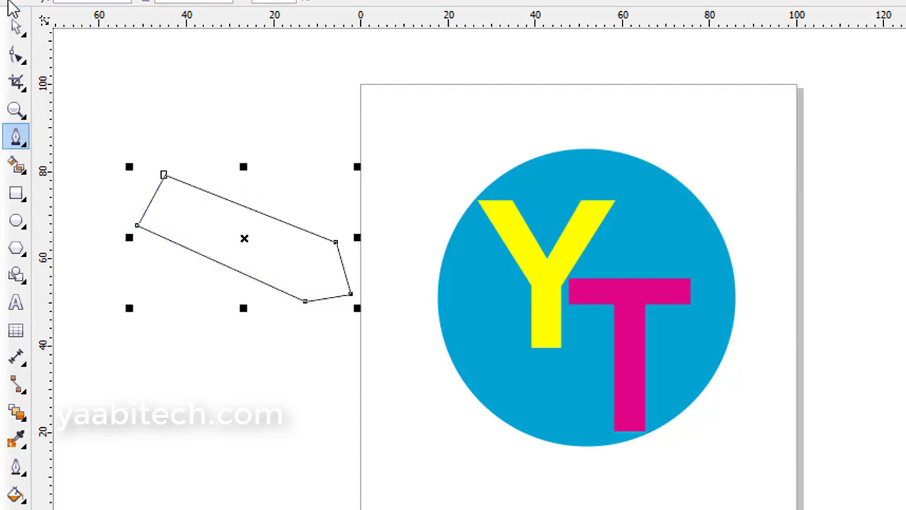
{"action": "left_click", "coordinate": [17, 29]}
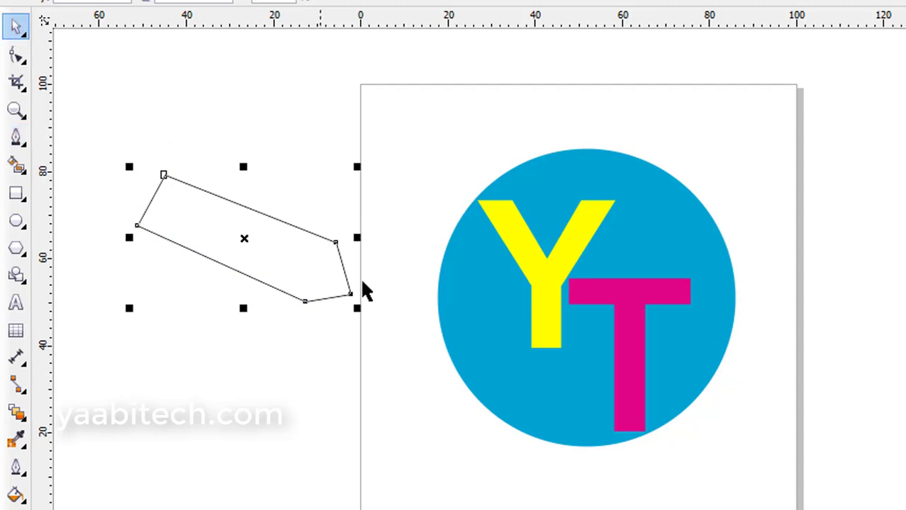
{"action": "left_click", "coordinate": [216, 142]}
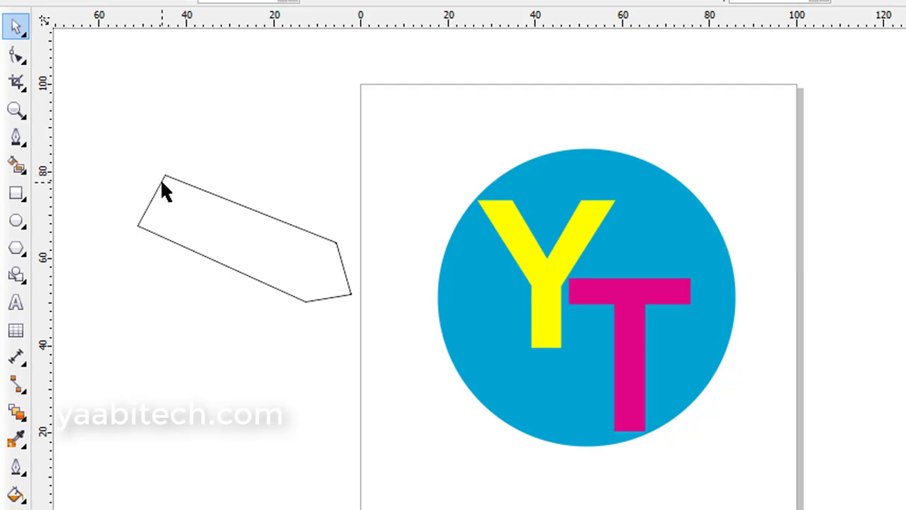
Fill the pencil-body shape with white, remove its outline, and move it onto the cyan circle.
{"action": "left_click", "coordinate": [188, 206]}
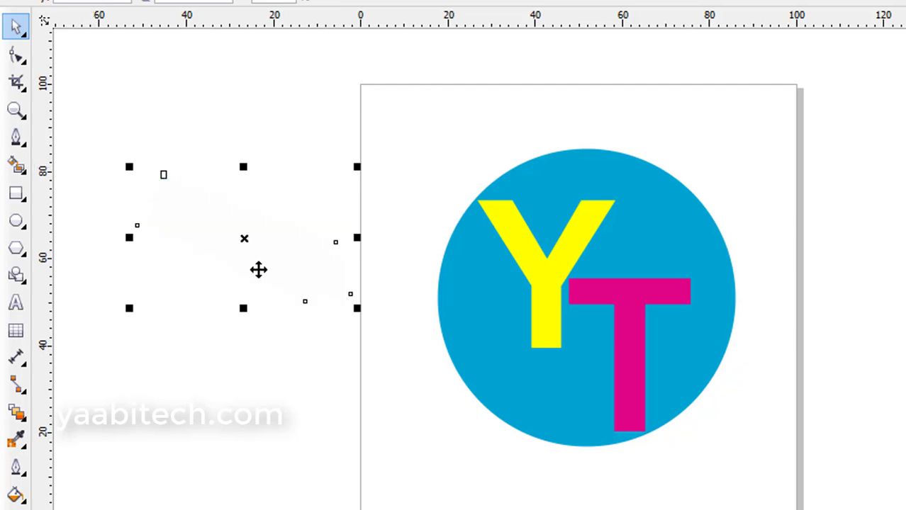
{"action": "left_click_drag", "start_coordinate": [257, 269], "coordinate": [593, 327]}
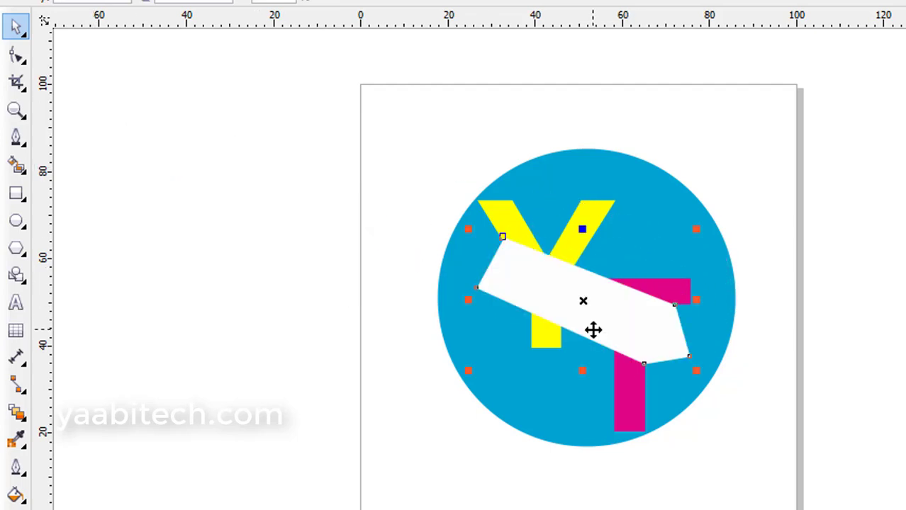
Delete the yellow letter Y and the magenta letter T from the circle.
{"action": "left_click", "coordinate": [601, 215]}
{"action": "key", "text": "Delete"}
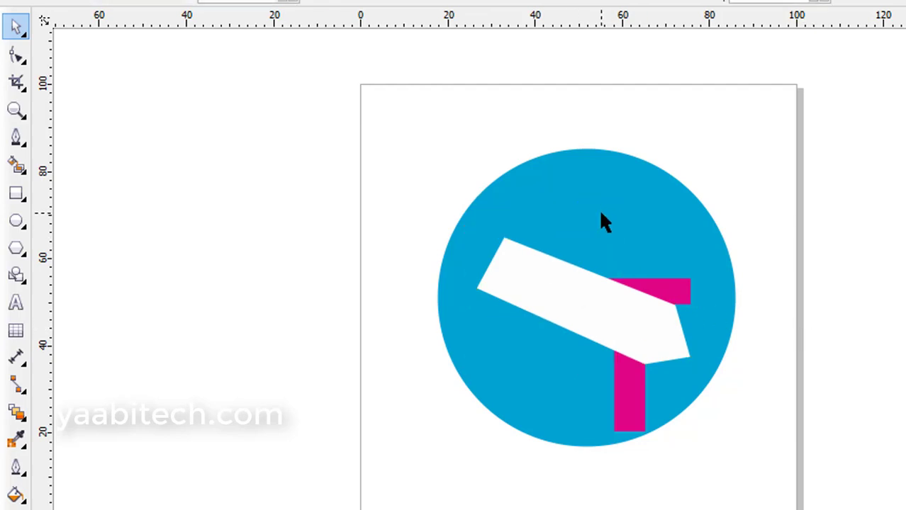
{"action": "left_click", "coordinate": [678, 298]}
{"action": "key", "text": "Delete"}
Shift the white pencil body slightly down and rightward within the circle and shrink it about its centre to about 39 mm wide.
{"action": "left_click", "coordinate": [592, 320]}
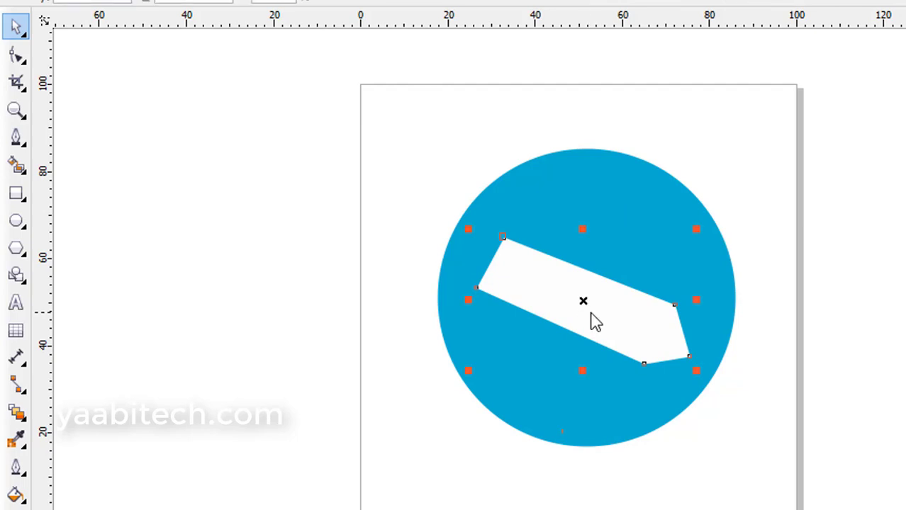
{"action": "key", "text": "F10"}
{"action": "key", "text": "space"}
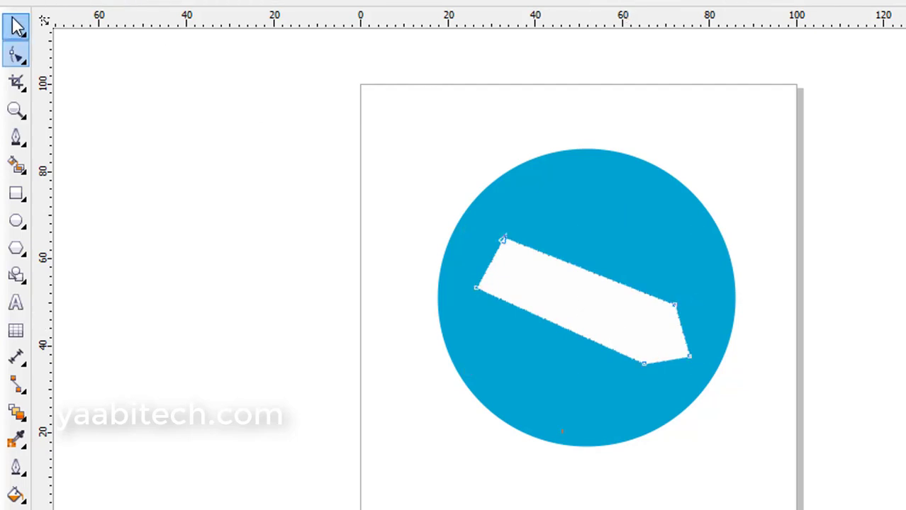
{"action": "left_click_drag", "start_coordinate": [560, 309], "coordinate": [577, 319]}
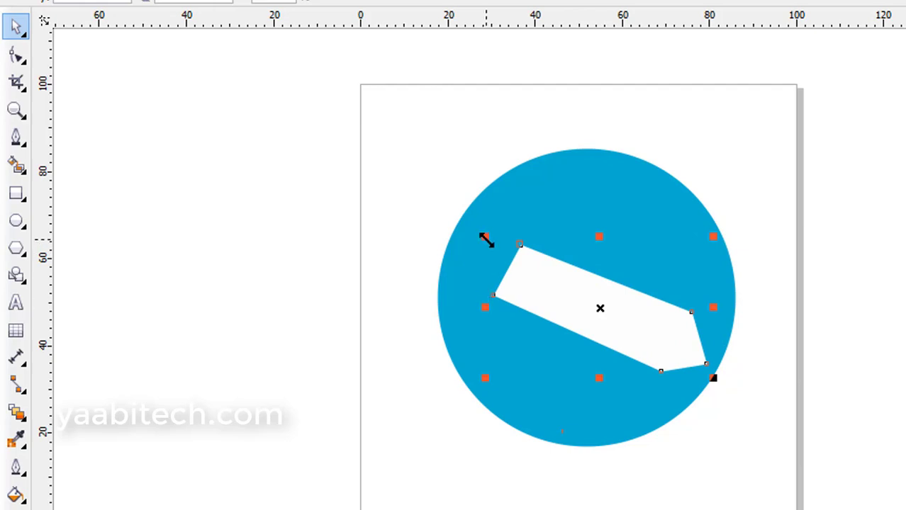
{"action": "left_click_drag", "start_coordinate": [485, 239], "coordinate": [505, 251]}
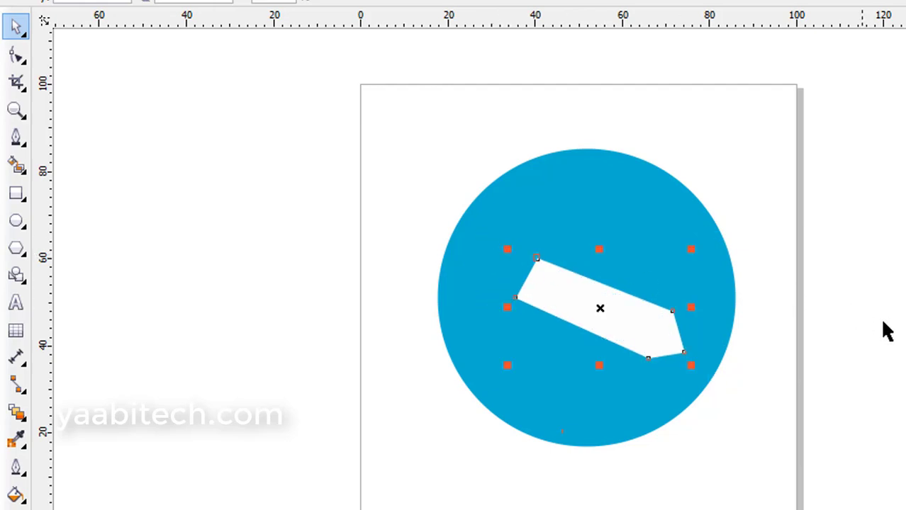
{"action": "left_click", "coordinate": [140, 209]}
Draw a small four-sided eraser shape beyond the pencil body's blunt end with the Pen tool, filled white without an outline.
{"action": "left_click", "coordinate": [18, 140]}
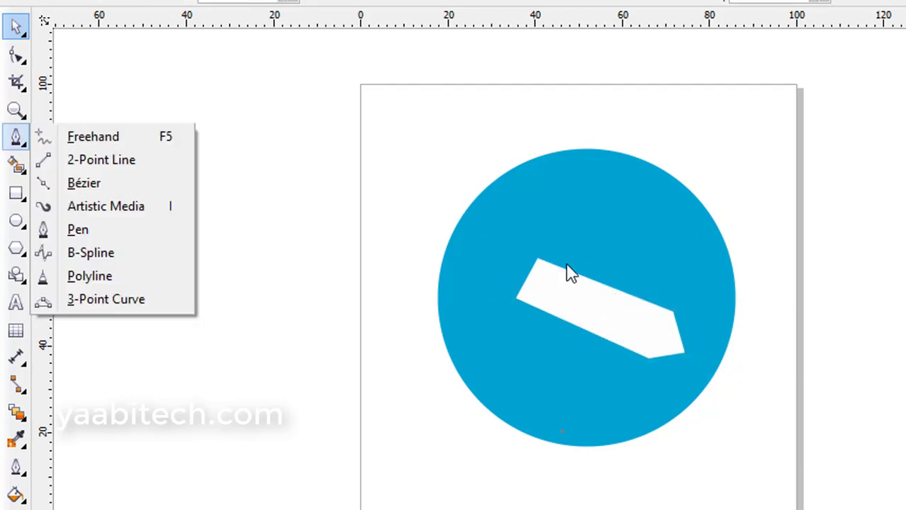
{"action": "left_click", "coordinate": [79, 230]}
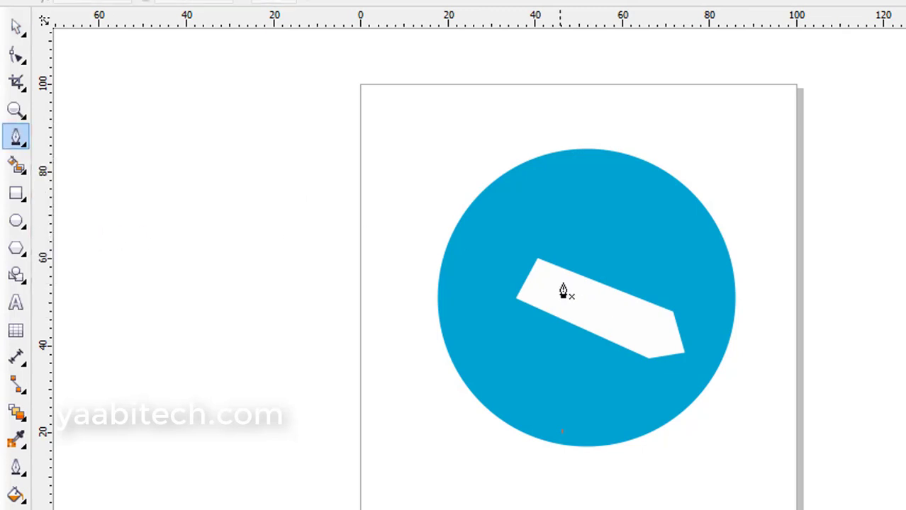
{"action": "left_click", "coordinate": [525, 254]}
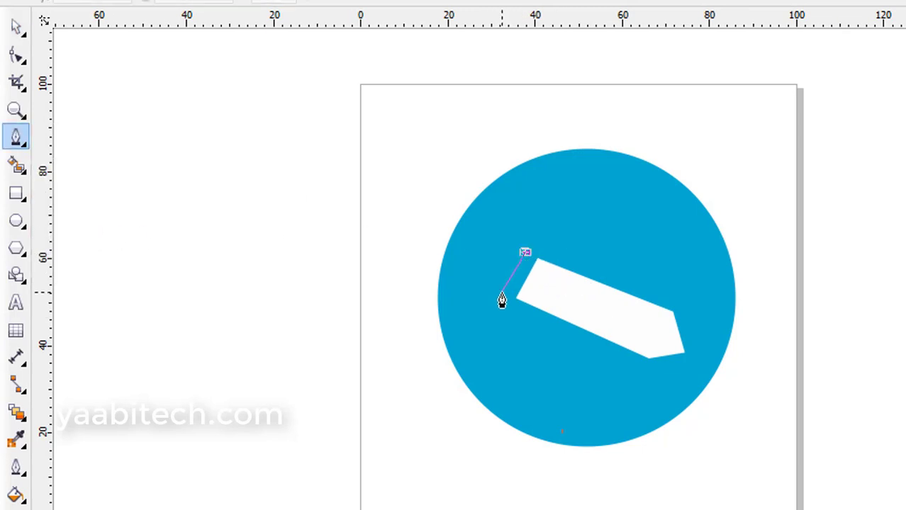
{"action": "left_click", "coordinate": [503, 293]}
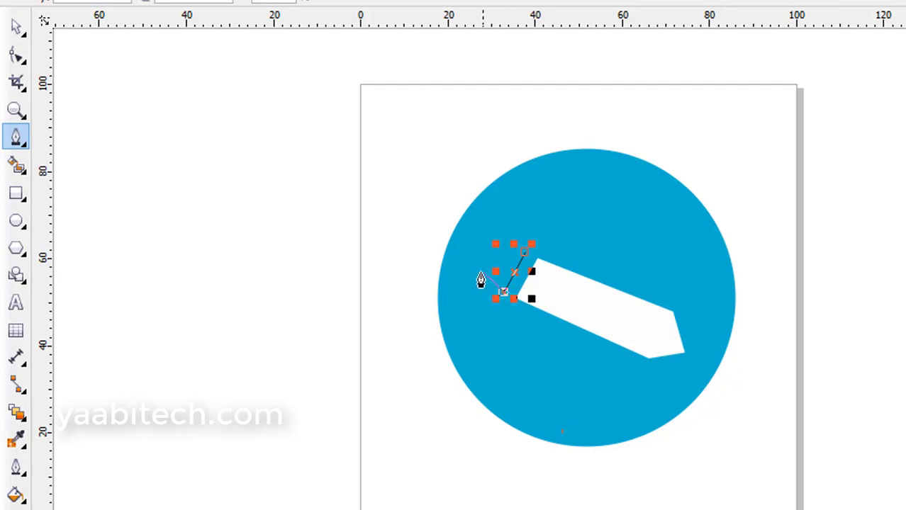
{"action": "left_click", "coordinate": [478, 277]}
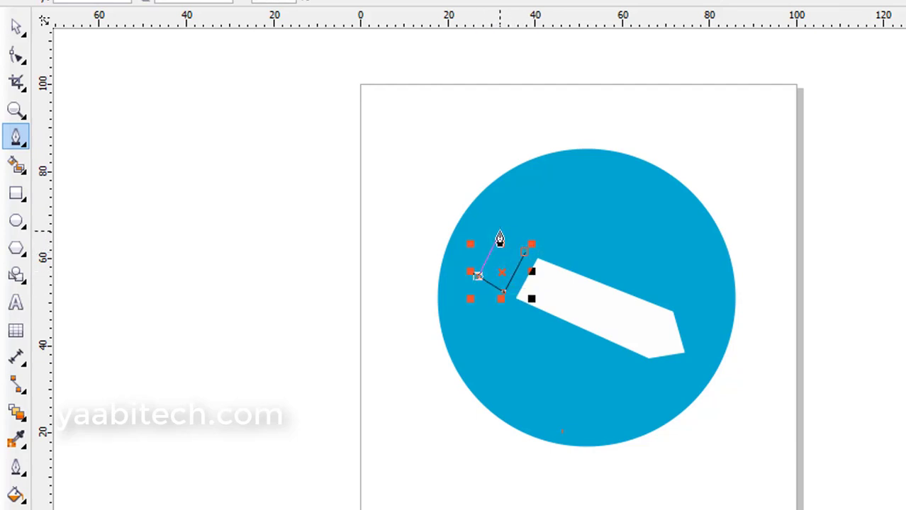
{"action": "left_click", "coordinate": [500, 234]}
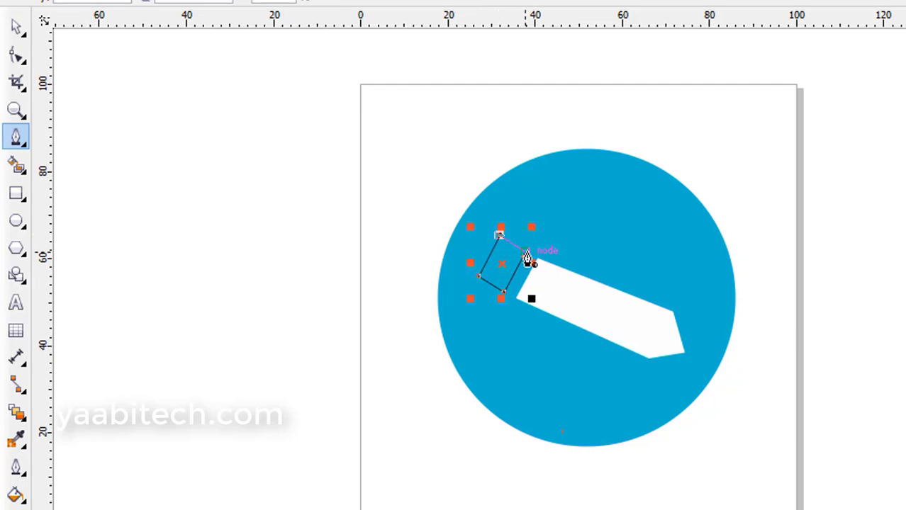
{"action": "left_click", "coordinate": [529, 254]}
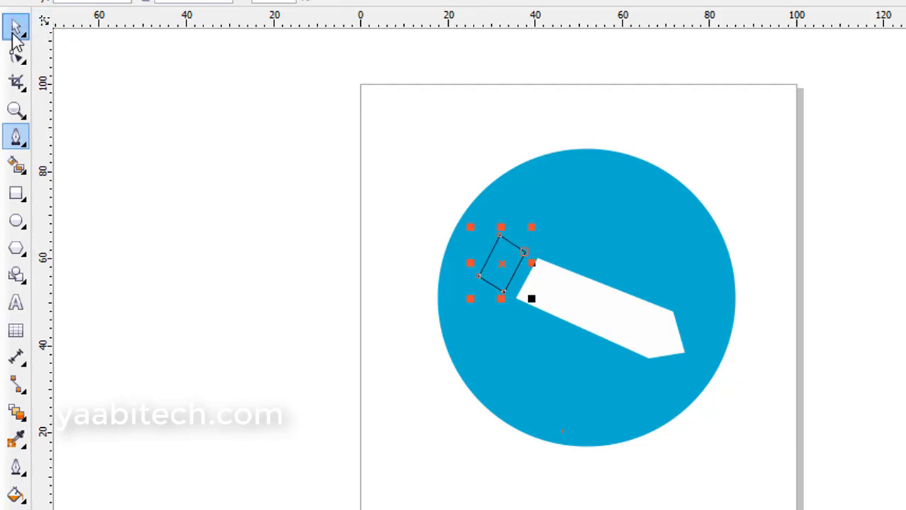
{"action": "left_click", "coordinate": [15, 27]}
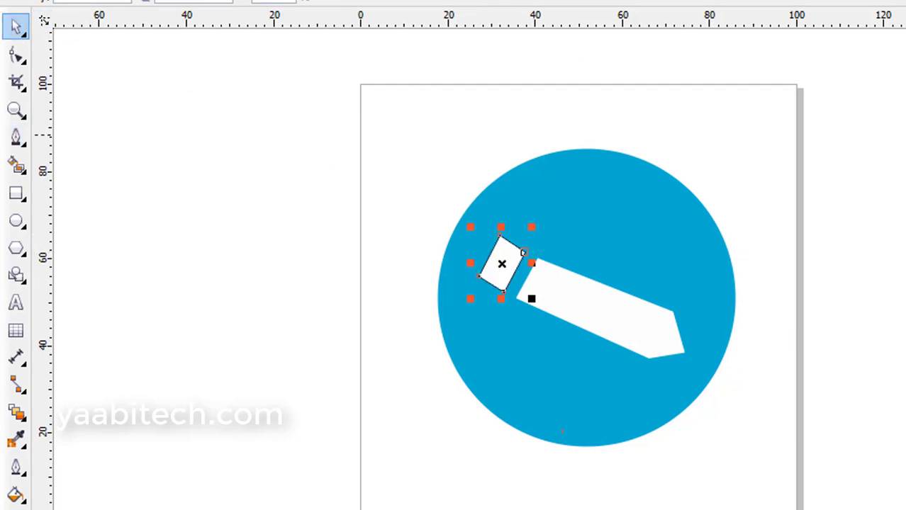
{"action": "left_click", "coordinate": [112, 97]}
Reshape the eraser piece by moving its lower-left corner node slightly downward.
{"action": "left_click", "coordinate": [17, 57]}
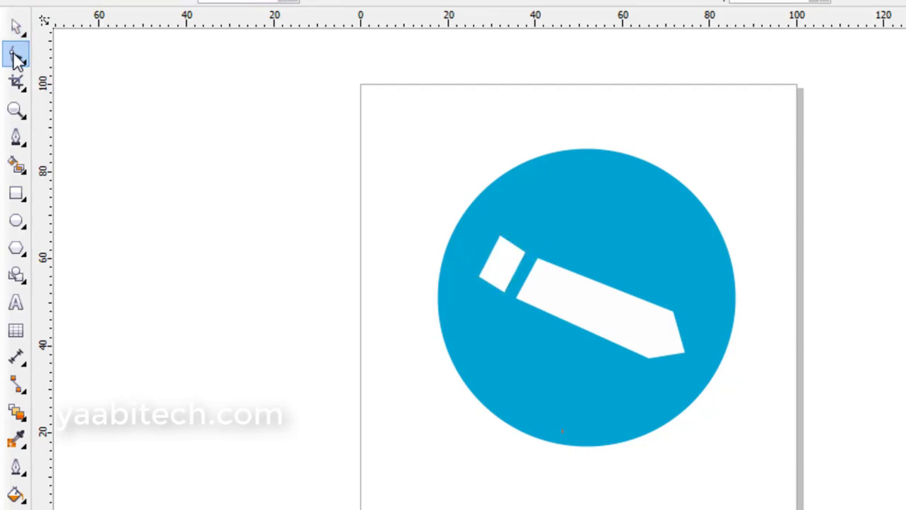
{"action": "left_click", "coordinate": [503, 262]}
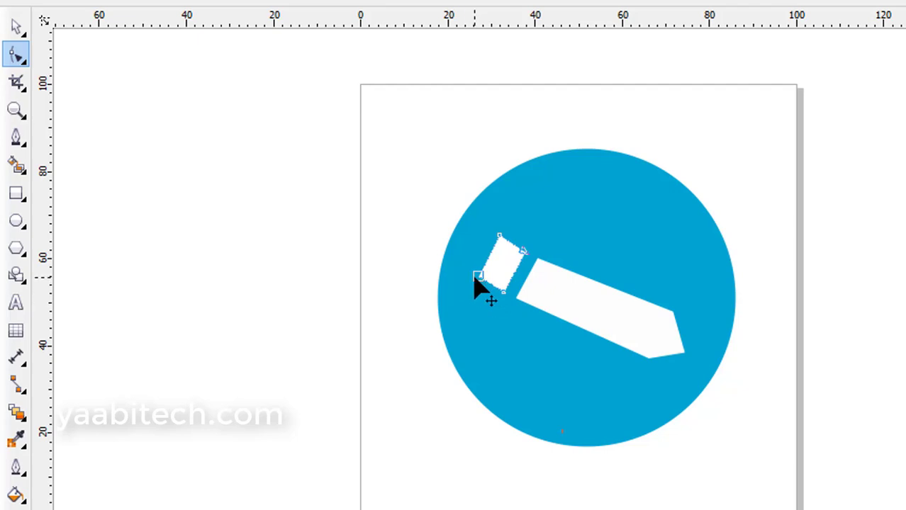
{"action": "left_click_drag", "start_coordinate": [478, 277], "coordinate": [474, 288]}
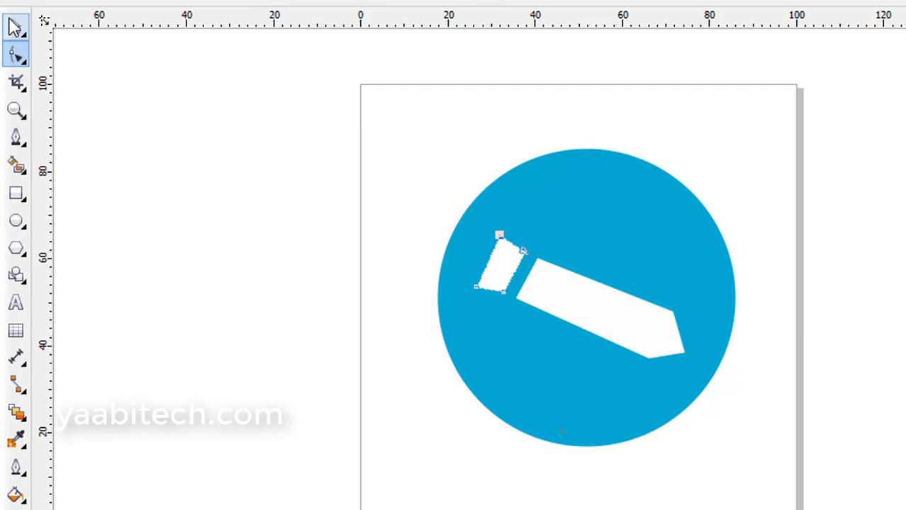
Move the pencil body's lower-left corner node slightly inward to widen its gap from the eraser piece.
{"action": "left_click", "coordinate": [15, 27]}
{"action": "left_click", "coordinate": [578, 303]}
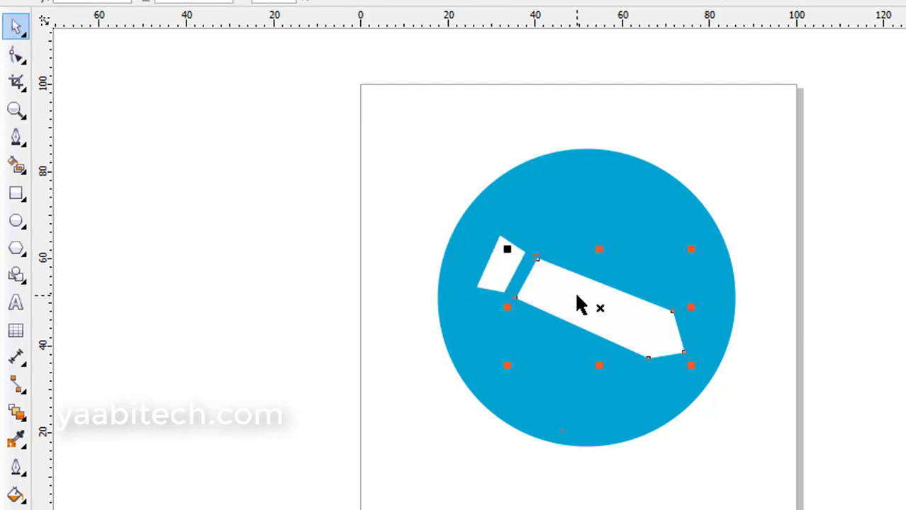
{"action": "left_click", "coordinate": [15, 59]}
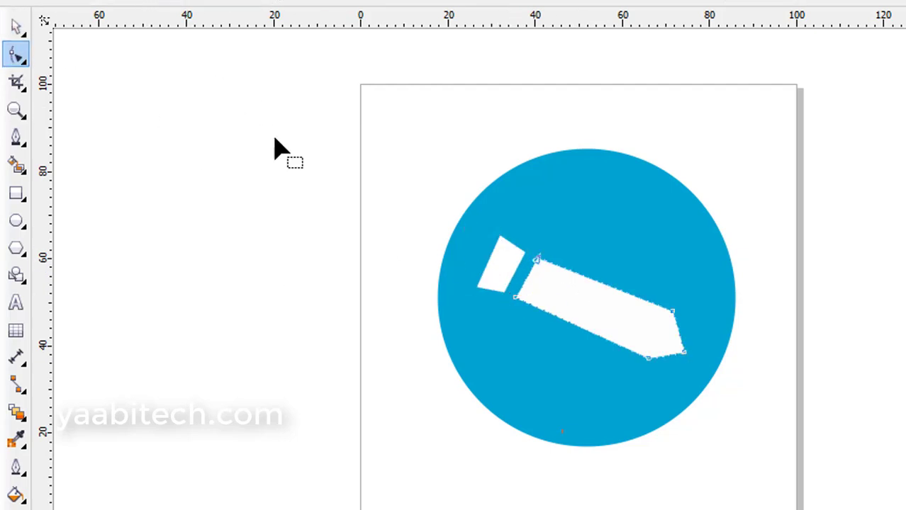
{"action": "left_click", "coordinate": [523, 303]}
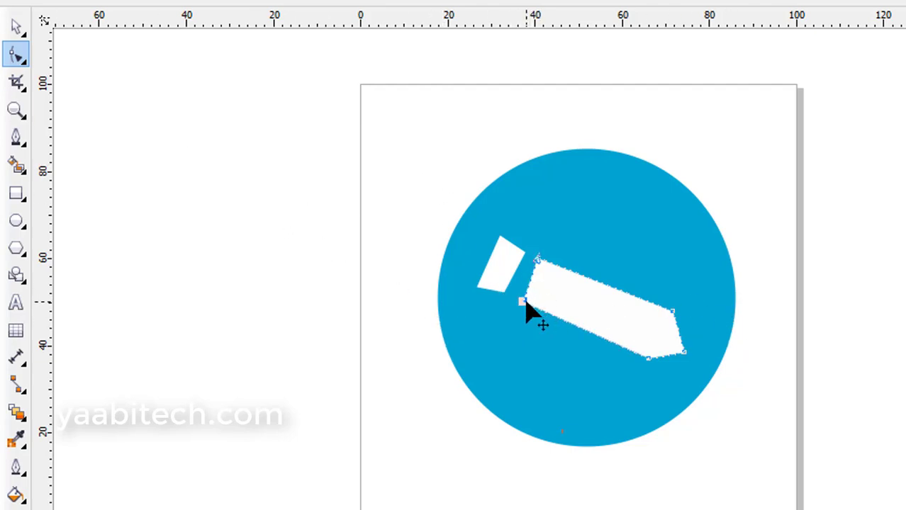
{"action": "mouse_move", "coordinate": [526, 301]}
{"action": "left_mouse_down"}
{"action": "mouse_move", "coordinate": [515, 299]}
{"action": "mouse_move", "coordinate": [523, 299]}
{"action": "left_mouse_up"}
Move the pencil body's lower-left corner node slightly outward to make its blunt end run parallel to the eraser's edge.
{"action": "left_click", "coordinate": [15, 110]}
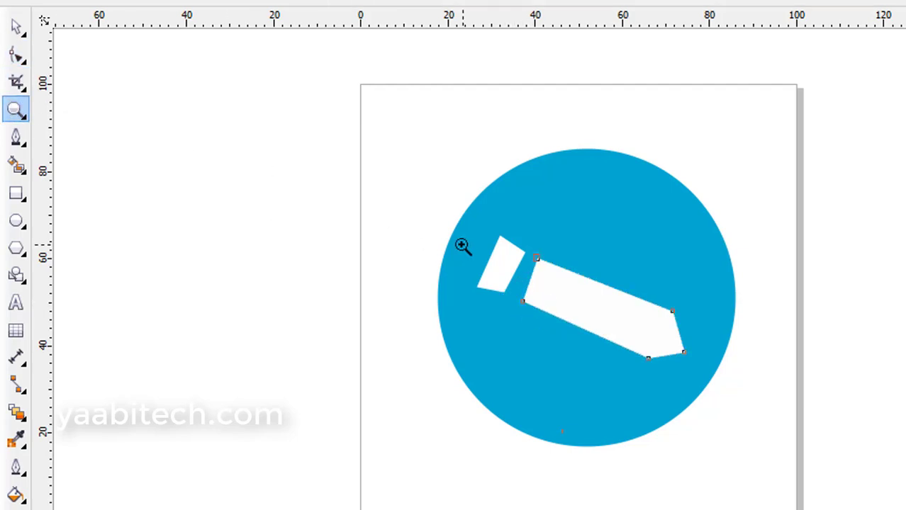
{"action": "left_click", "coordinate": [578, 366]}
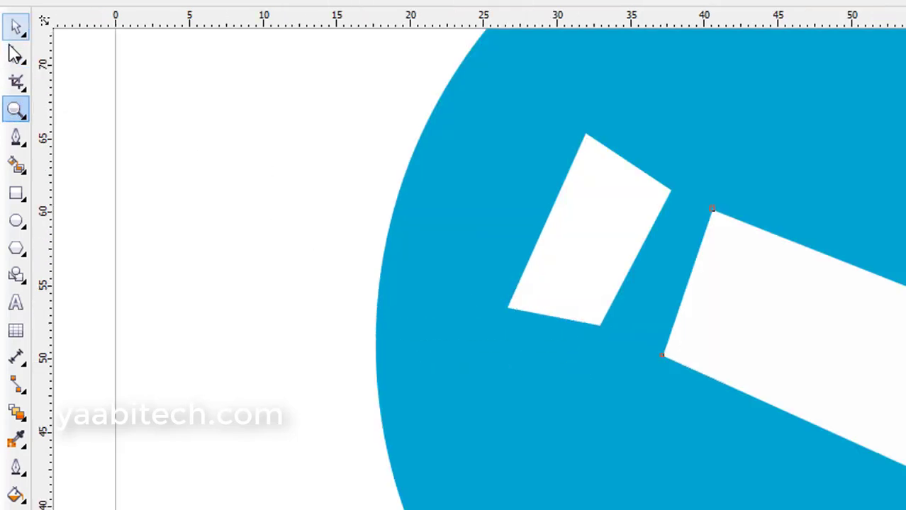
{"action": "left_click", "coordinate": [16, 54]}
{"action": "mouse_move", "coordinate": [661, 356]}
{"action": "left_mouse_down"}
{"action": "mouse_move", "coordinate": [651, 336]}
{"action": "mouse_move", "coordinate": [645, 348]}
{"action": "left_mouse_up"}
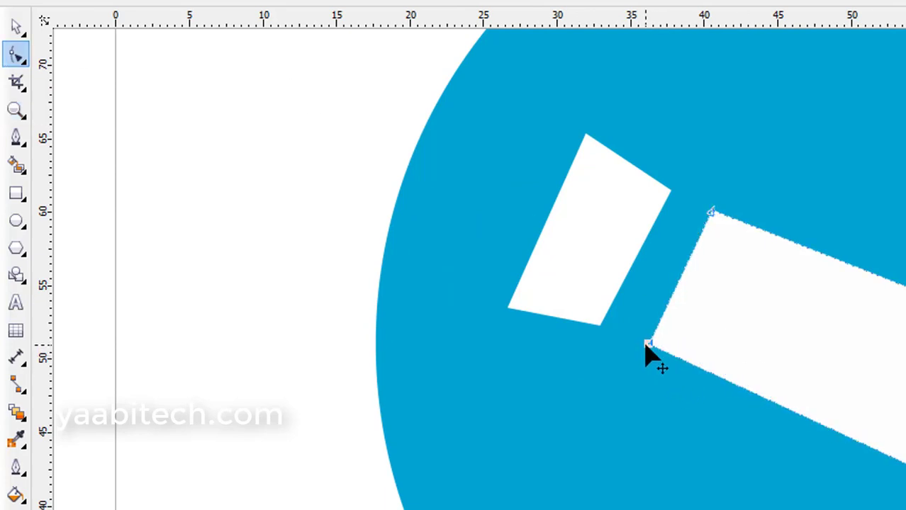
Adjust the eraser piece's four corner nodes so it becomes a compact slanted rectangle aligned with the pencil body.
{"action": "left_click", "coordinate": [597, 326]}
{"action": "left_click_drag", "start_coordinate": [597, 326], "coordinate": [611, 327]}
{"action": "mouse_move", "coordinate": [671, 196]}
{"action": "left_mouse_down"}
{"action": "mouse_move", "coordinate": [689, 211]}
{"action": "mouse_move", "coordinate": [676, 198]}
{"action": "left_mouse_up"}
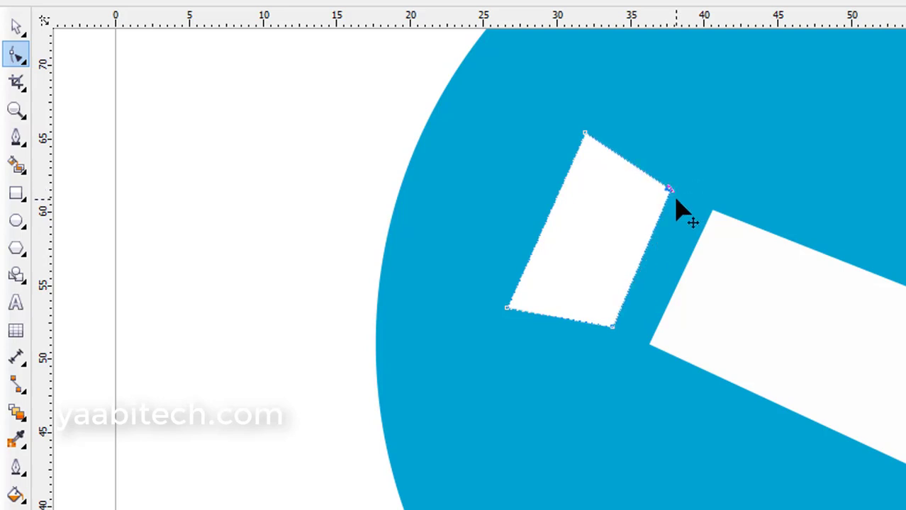
{"action": "left_click_drag", "start_coordinate": [676, 200], "coordinate": [683, 209]}
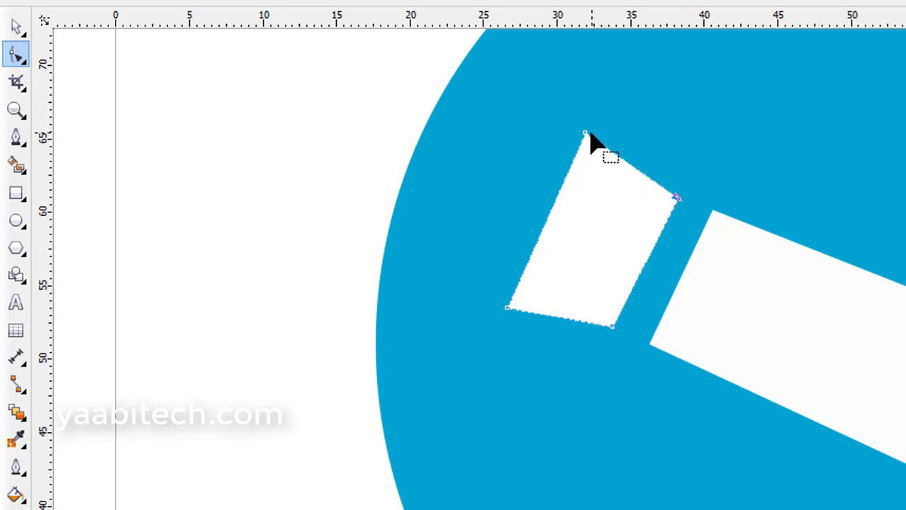
{"action": "left_click_drag", "start_coordinate": [586, 136], "coordinate": [576, 154]}
{"action": "left_click_drag", "start_coordinate": [505, 308], "coordinate": [505, 284]}
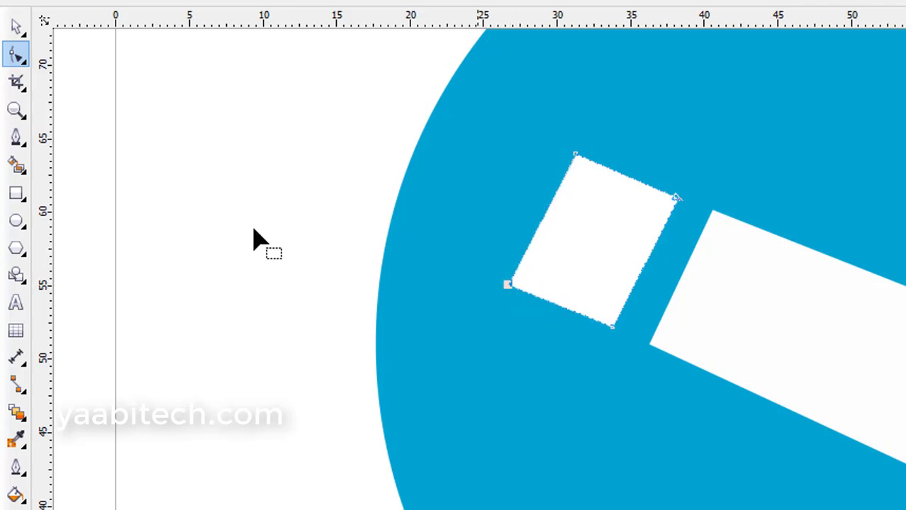
{"action": "left_click", "coordinate": [25, 35]}
{"action": "left_click", "coordinate": [10, 32]}
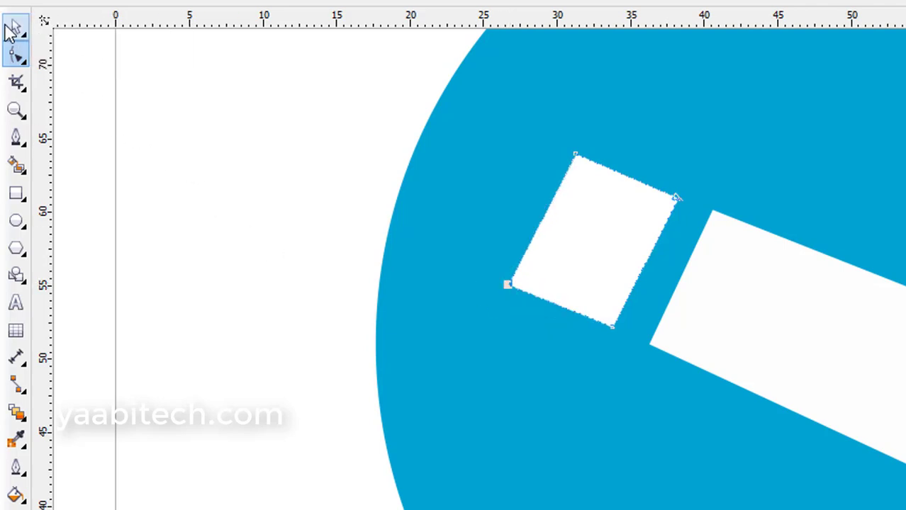
{"action": "left_click", "coordinate": [10, 32]}
{"action": "left_click", "coordinate": [299, 454]}
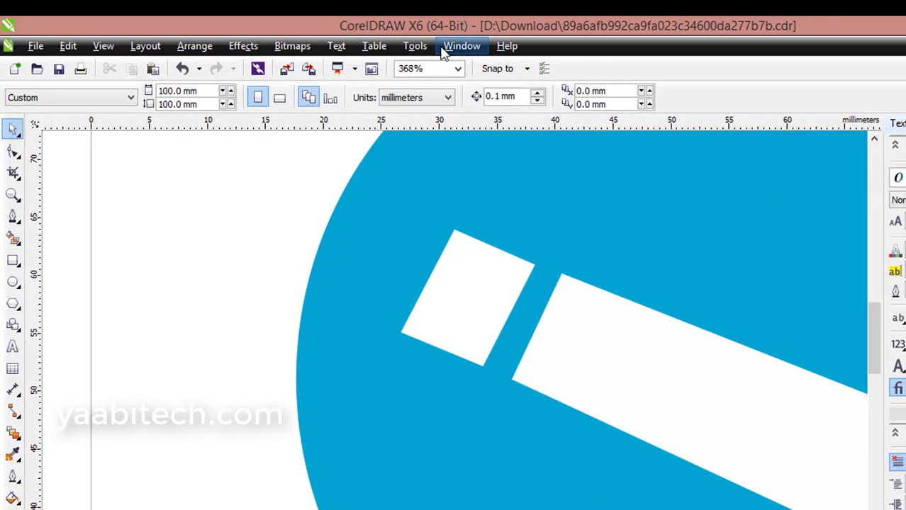
{"action": "left_click", "coordinate": [458, 68]}
{"action": "left_click", "coordinate": [430, 83]}
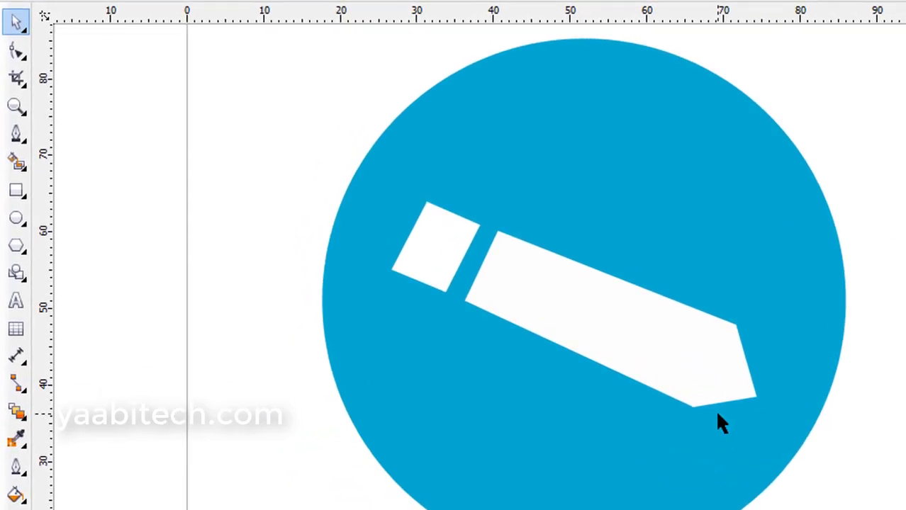
{"action": "left_click", "coordinate": [16, 190]}
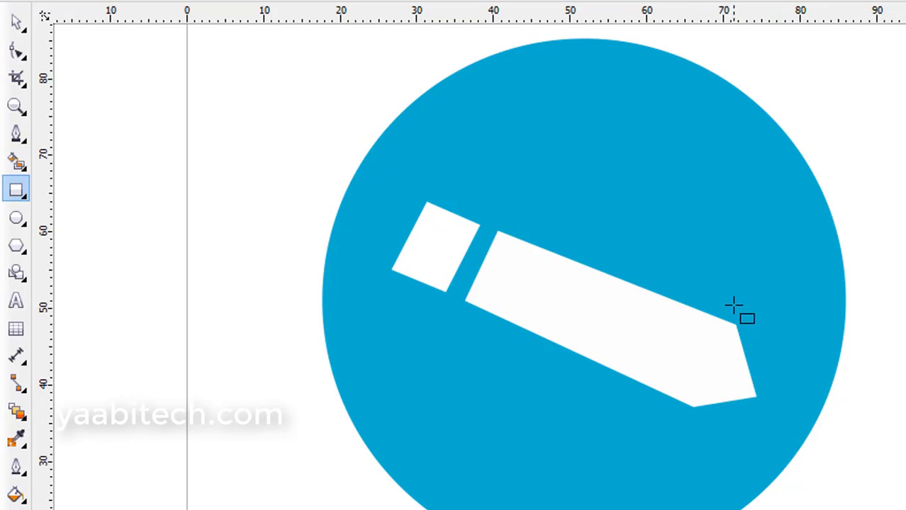
{"action": "left_click_drag", "start_coordinate": [737, 306], "coordinate": [666, 417]}
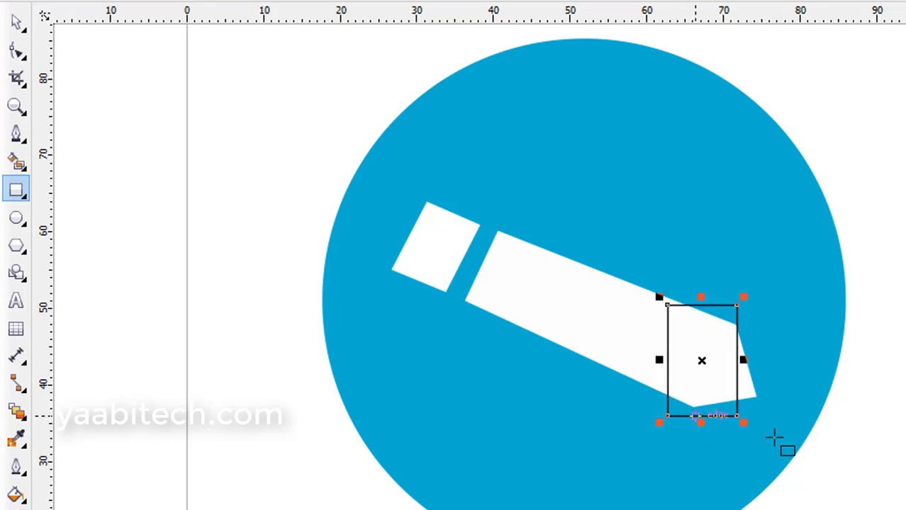
{"action": "key", "text": "ctrl+z"}
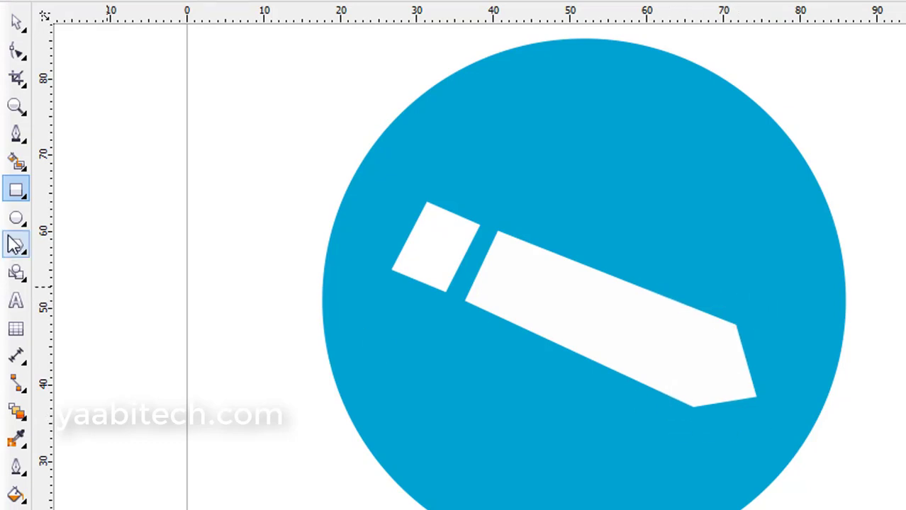
Draw a thin slanted 3-point rectangle across the pencil body near its tip, about 12 mm wide and 22 mm high overall.
{"action": "left_click", "coordinate": [20, 196]}
{"action": "left_click", "coordinate": [83, 212]}
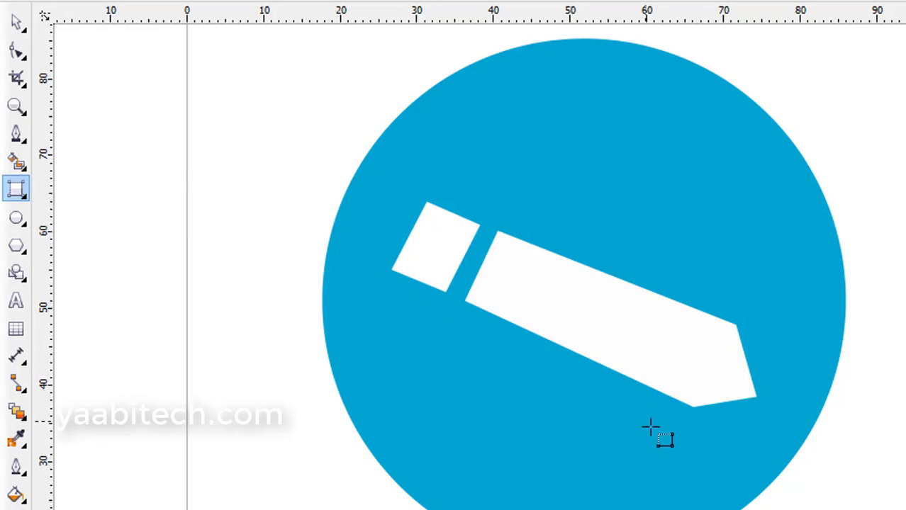
{"action": "left_click", "coordinate": [679, 421]}
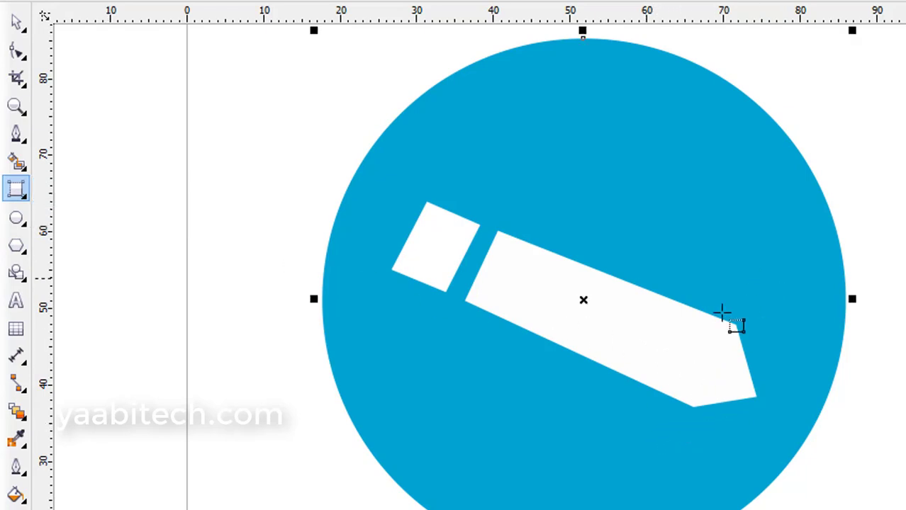
{"action": "left_click", "coordinate": [865, 169]}
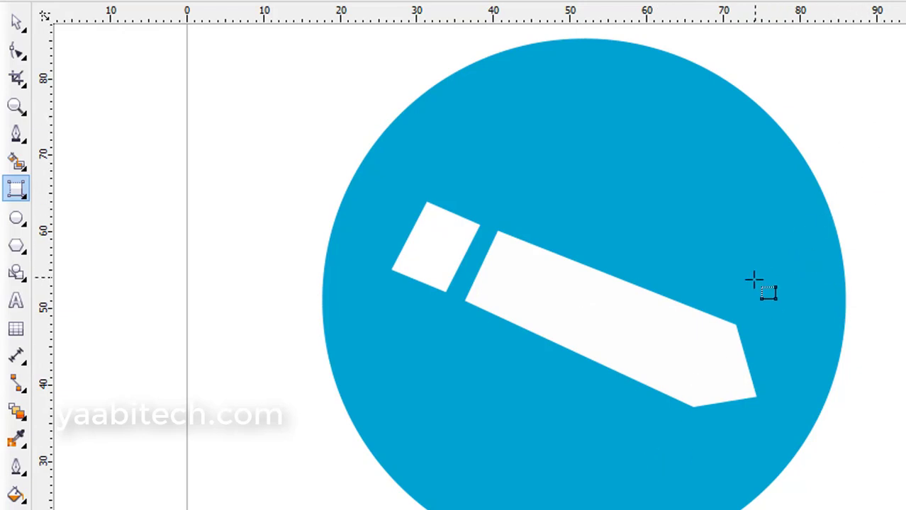
{"action": "mouse_move", "coordinate": [752, 284]}
{"action": "left_mouse_down"}
{"action": "mouse_move", "coordinate": [690, 431]}
{"action": "mouse_move", "coordinate": [674, 449]}
{"action": "mouse_move", "coordinate": [652, 428]}
{"action": "mouse_move", "coordinate": [664, 433]}
{"action": "left_mouse_up"}
{"action": "left_click", "coordinate": [664, 434]}
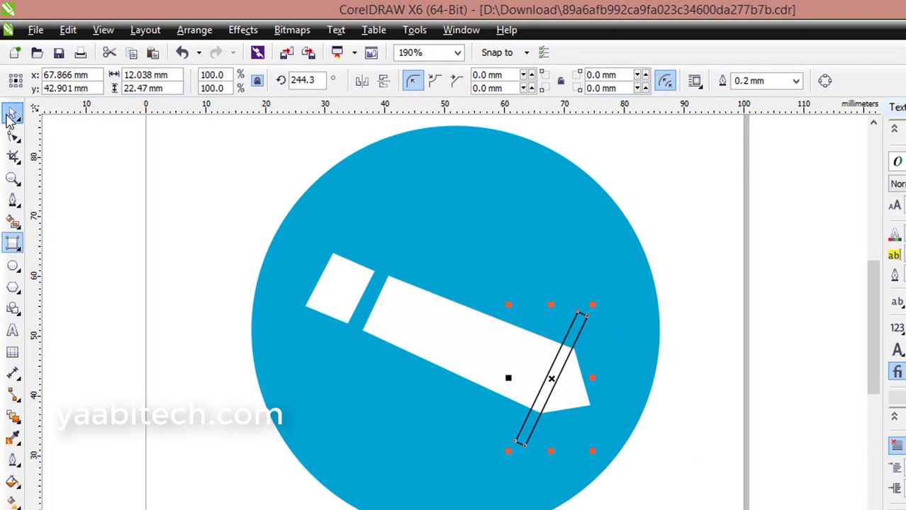
Cut the thin slanted rectangle out of the pencil body with Back Minus Front, splitting off the tip.
{"action": "left_click", "coordinate": [14, 93]}
{"action": "left_click", "coordinate": [489, 349]}
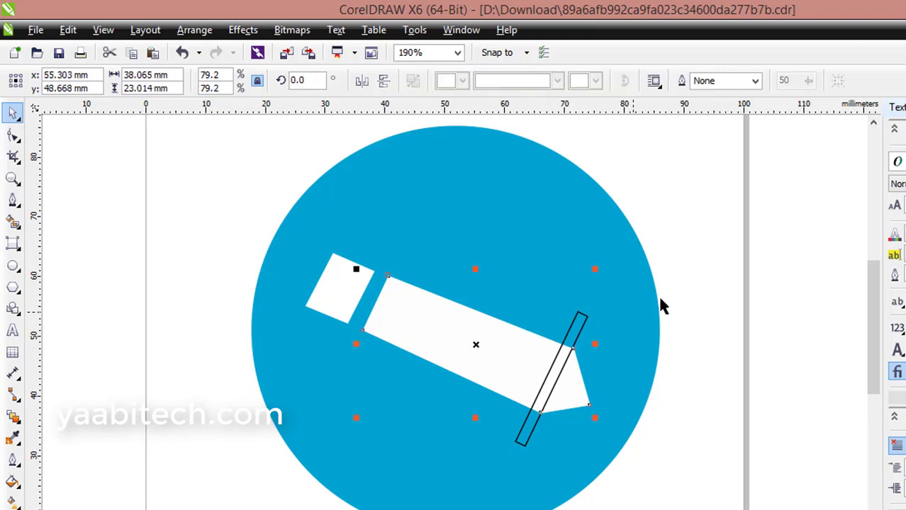
{"action": "left_click", "coordinate": [719, 283]}
{"action": "left_click", "coordinate": [582, 328]}
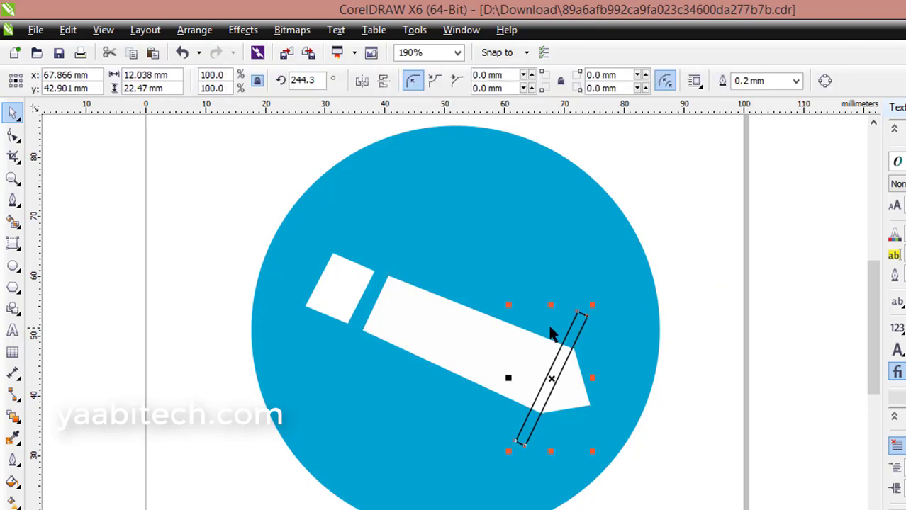
{"action": "left_click", "coordinate": [473, 335], "text": "shift"}
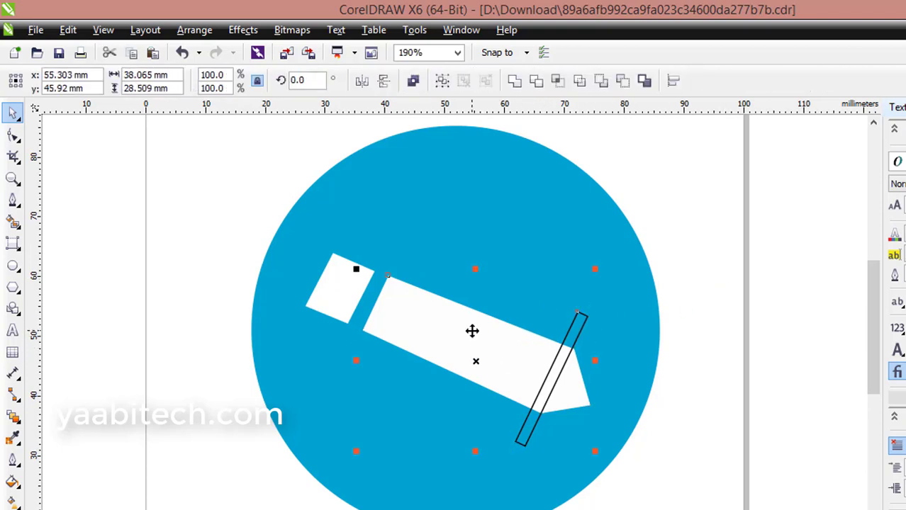
{"action": "left_click", "coordinate": [622, 80]}
{"action": "left_click", "coordinate": [700, 270]}
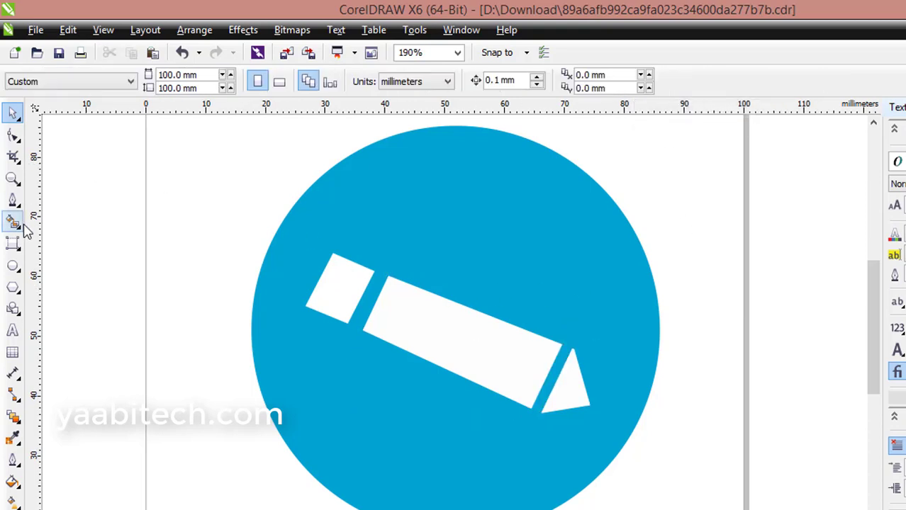
Draw a thin 3-point rectangle lengthwise along the upper part of the pencil body, about 30 mm wide and 13 mm high overall.
{"action": "left_click", "coordinate": [12, 243]}
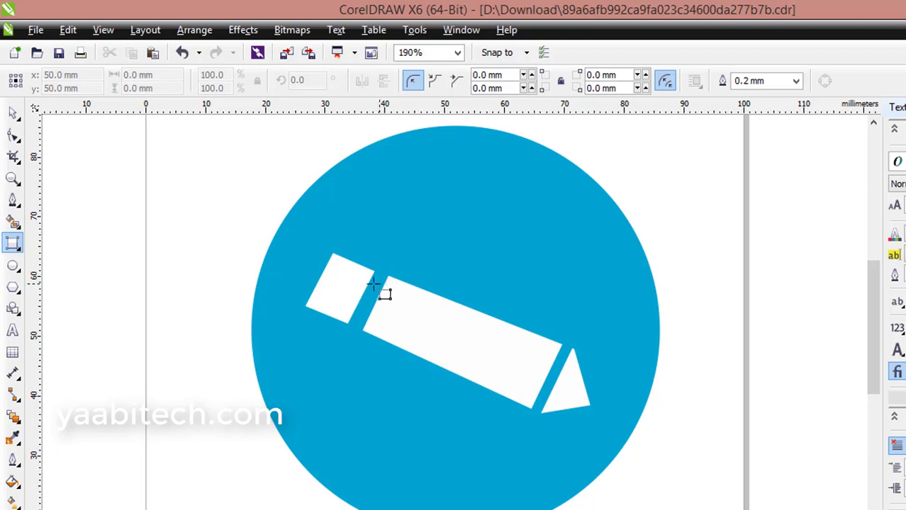
{"action": "left_click_drag", "start_coordinate": [383, 288], "coordinate": [554, 354]}
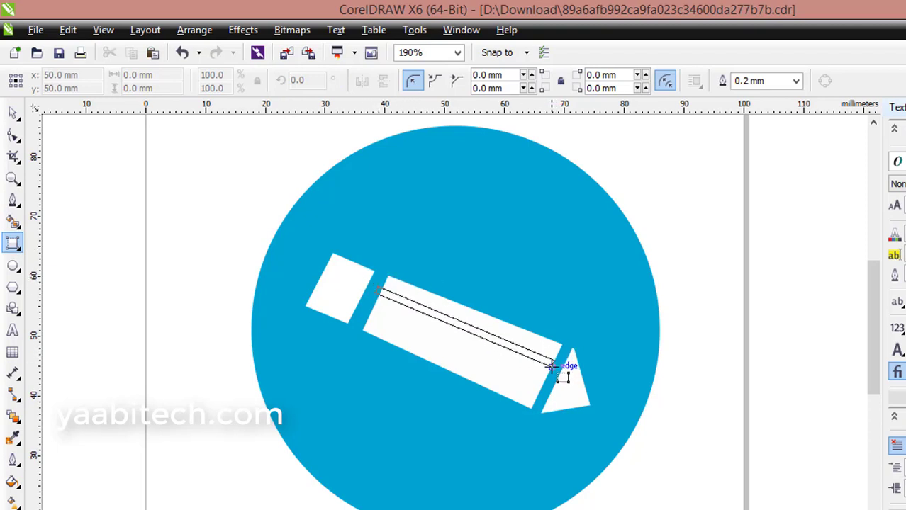
{"action": "left_click", "coordinate": [551, 363]}
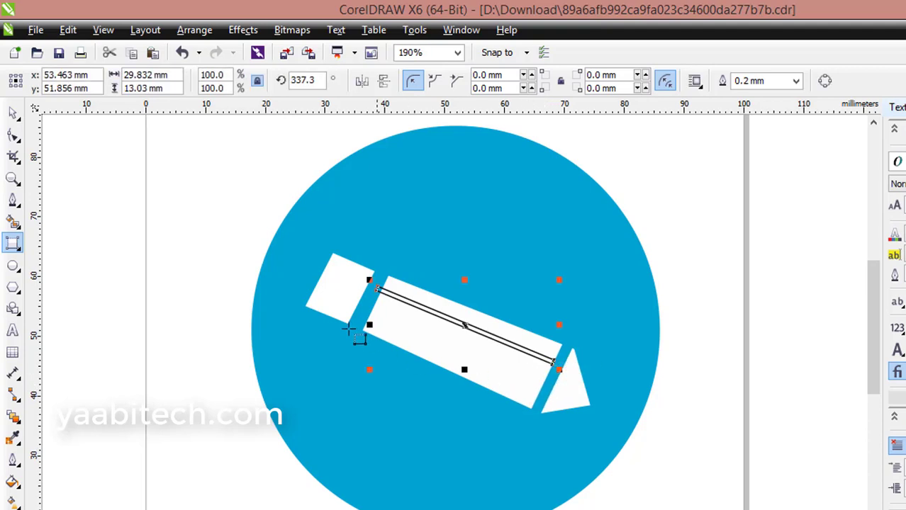
{"action": "mouse_move", "coordinate": [373, 298]}
{"action": "left_mouse_down"}
{"action": "mouse_move", "coordinate": [550, 376]}
{"action": "mouse_move", "coordinate": [543, 373]}
{"action": "left_mouse_up"}
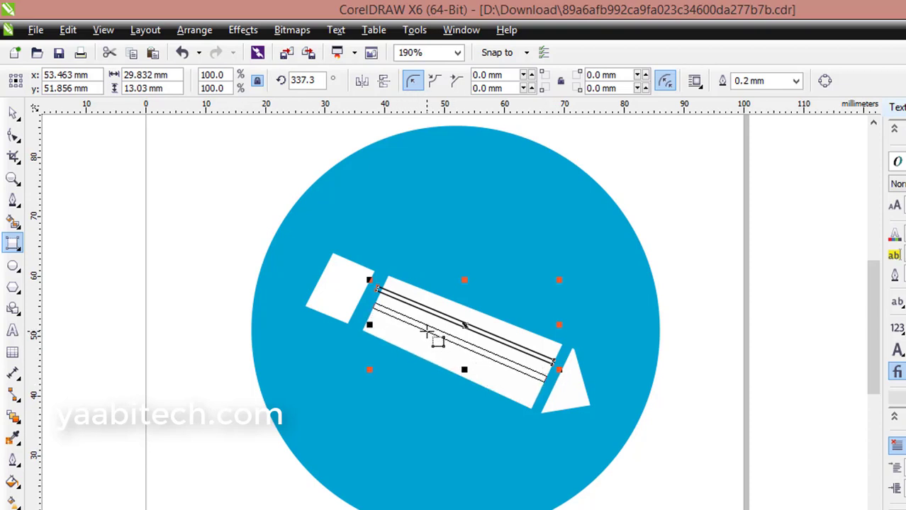
{"action": "left_click", "coordinate": [400, 328]}
{"action": "key", "text": "ctrl+z"}
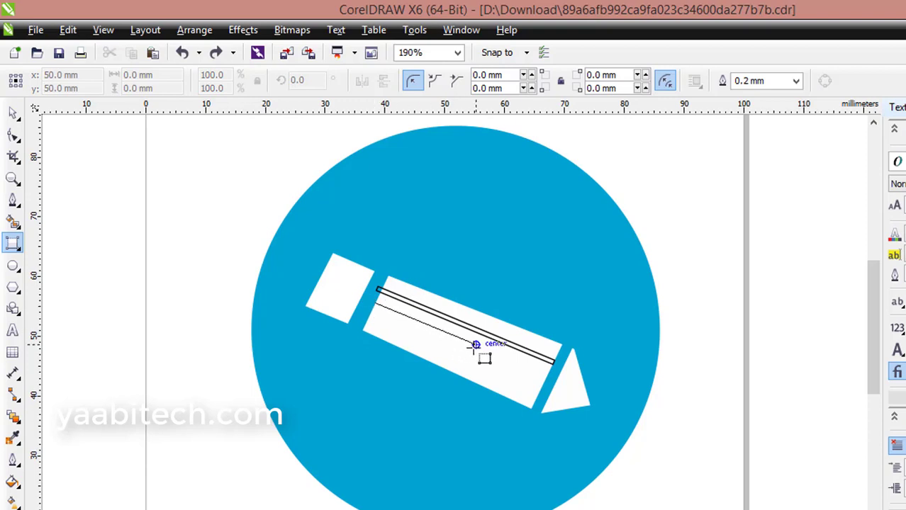
{"action": "left_click", "coordinate": [427, 363]}
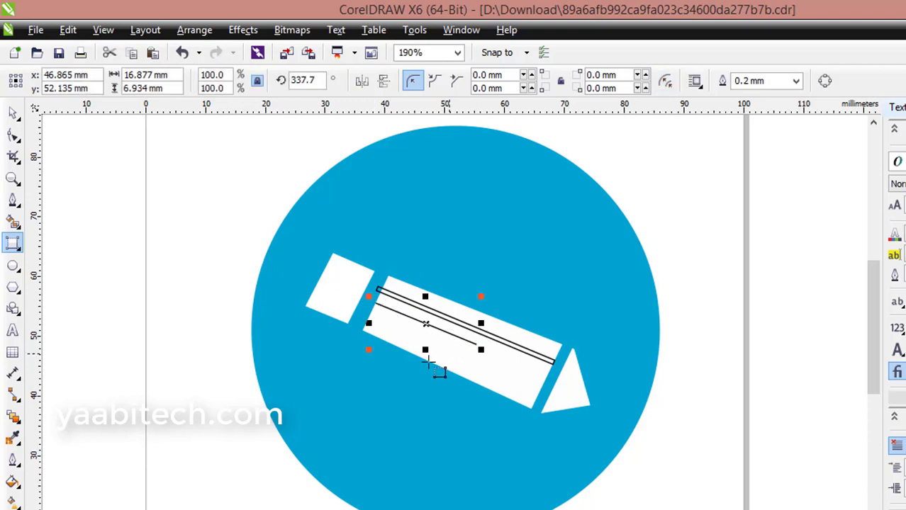
{"action": "key", "text": "ctrl+z"}
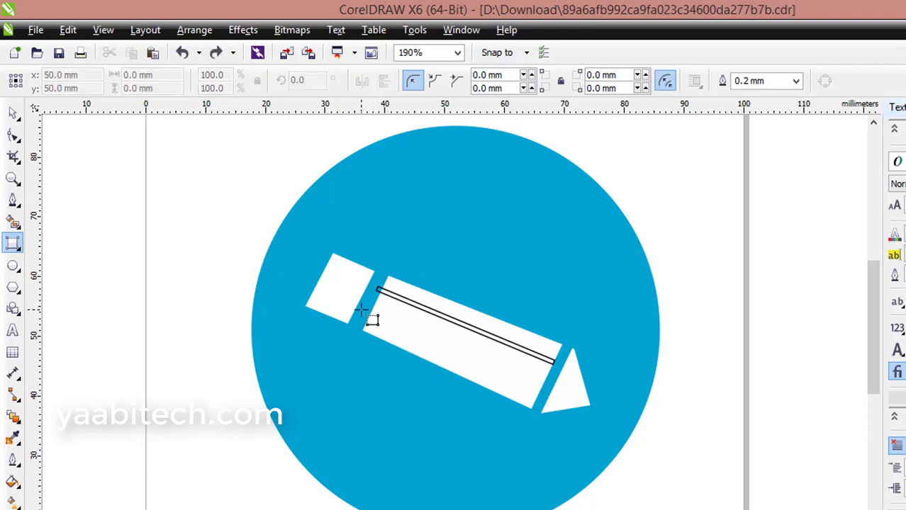
Draw a second thin 3-point rectangle along the lower part of the pencil body, about 30 mm wide and 14 mm high overall.
{"action": "mouse_move", "coordinate": [365, 311]}
{"action": "left_mouse_down"}
{"action": "mouse_move", "coordinate": [546, 377]}
{"action": "mouse_move", "coordinate": [557, 390]}
{"action": "mouse_move", "coordinate": [546, 378]}
{"action": "mouse_move", "coordinate": [543, 390]}
{"action": "left_mouse_up"}
{"action": "left_click", "coordinate": [546, 392]}
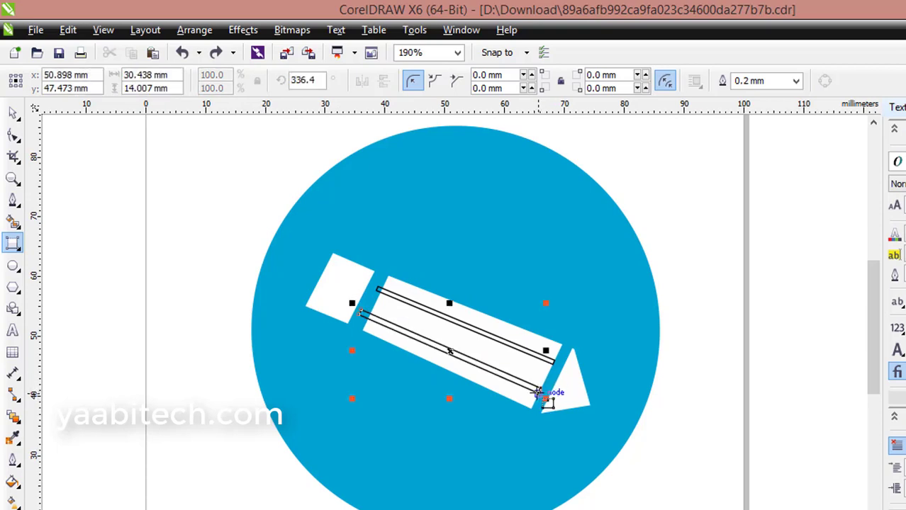
{"action": "left_click", "coordinate": [12, 112]}
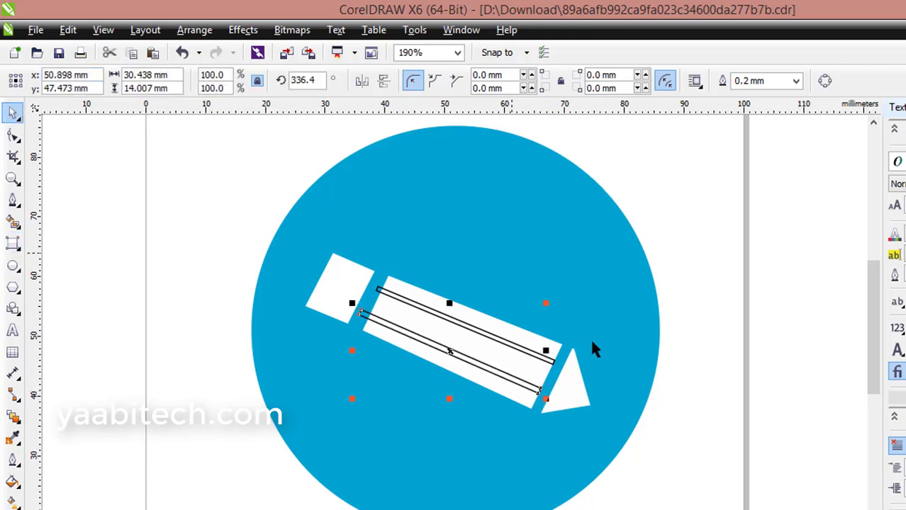
Cut both lengthwise strips out of the pencil body with Back Minus Front, dividing it into three bands.
{"action": "left_click", "coordinate": [528, 357]}
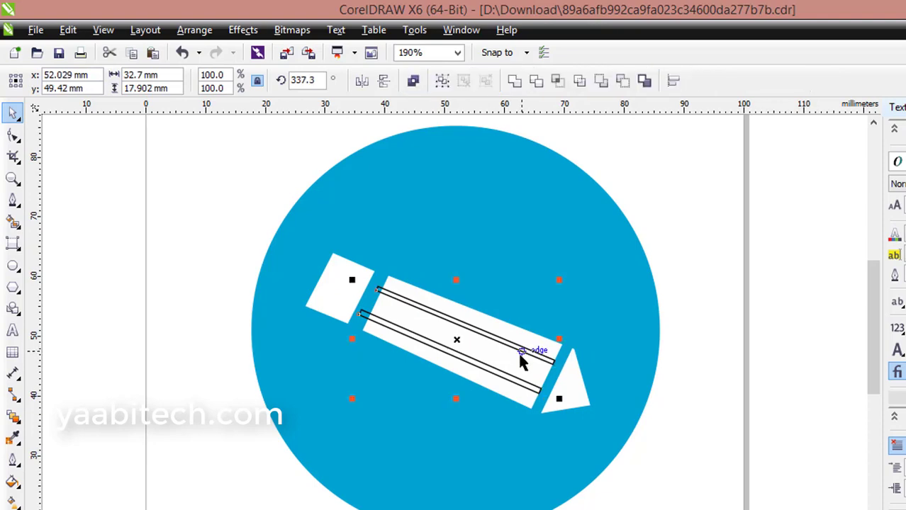
{"action": "left_click", "coordinate": [505, 376], "text": "shift"}
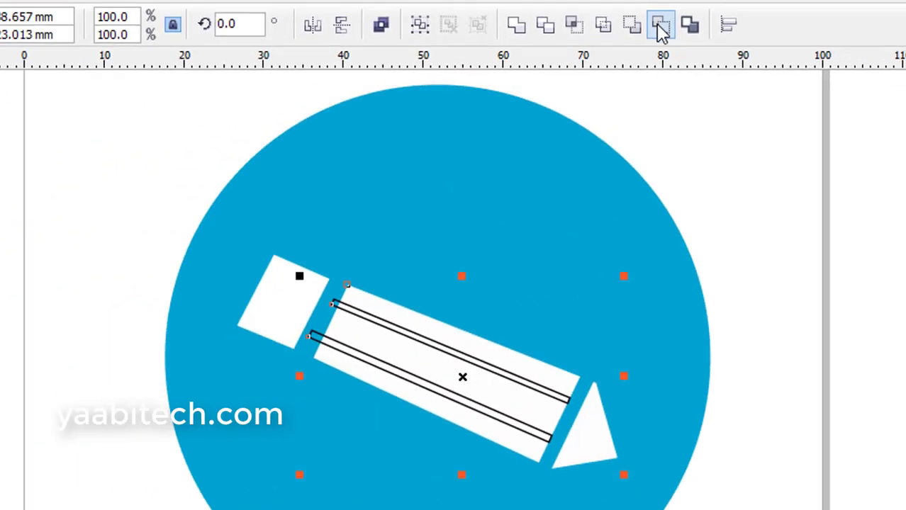
{"action": "left_click", "coordinate": [436, 134]}
{"action": "key", "text": "Escape"}
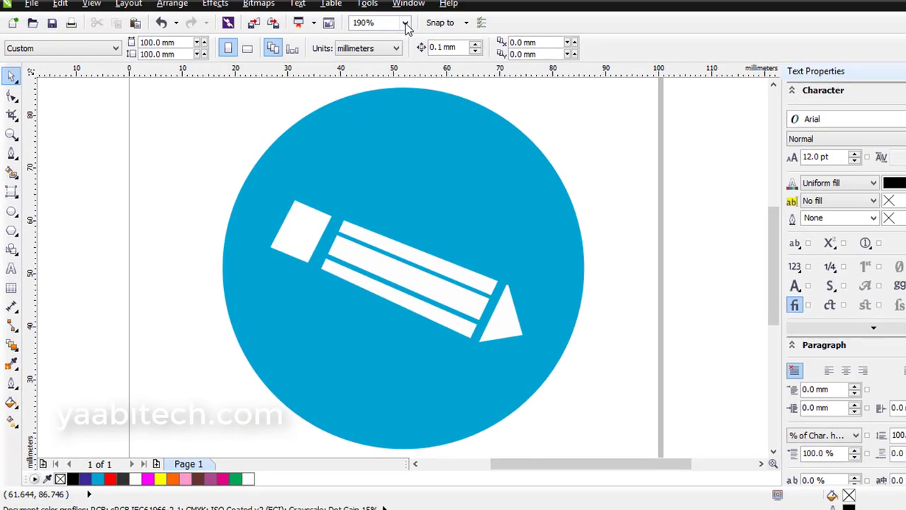
Fit the view to the page width to examine the pencil icon on the circle.
{"action": "left_click", "coordinate": [365, 42]}
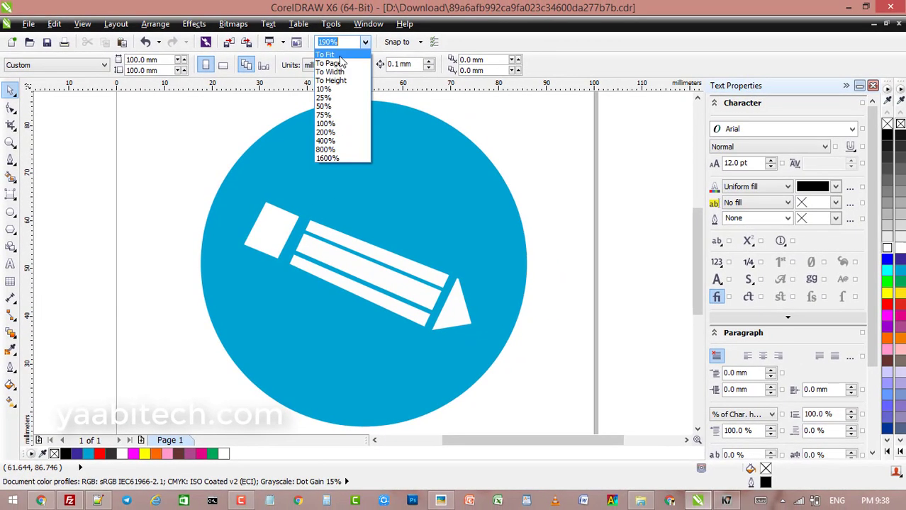
{"action": "left_click", "coordinate": [344, 62]}
{"action": "left_click", "coordinate": [365, 41]}
{"action": "left_click", "coordinate": [358, 62]}
{"action": "left_click", "coordinate": [367, 42]}
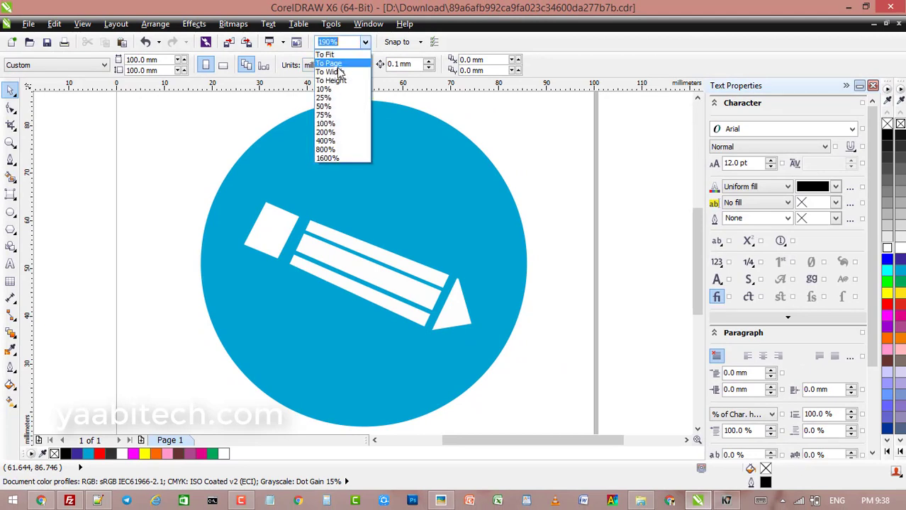
{"action": "left_click", "coordinate": [335, 73]}
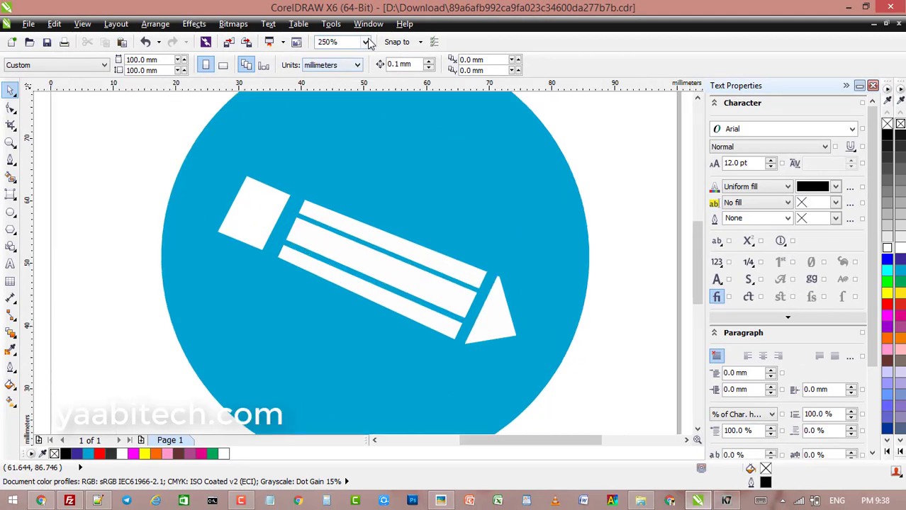
Export the pencil icon to the desktop as an SVG file named pen, with width and height set to 600 pixels.
{"action": "left_click", "coordinate": [366, 42]}
{"action": "left_click", "coordinate": [336, 66]}
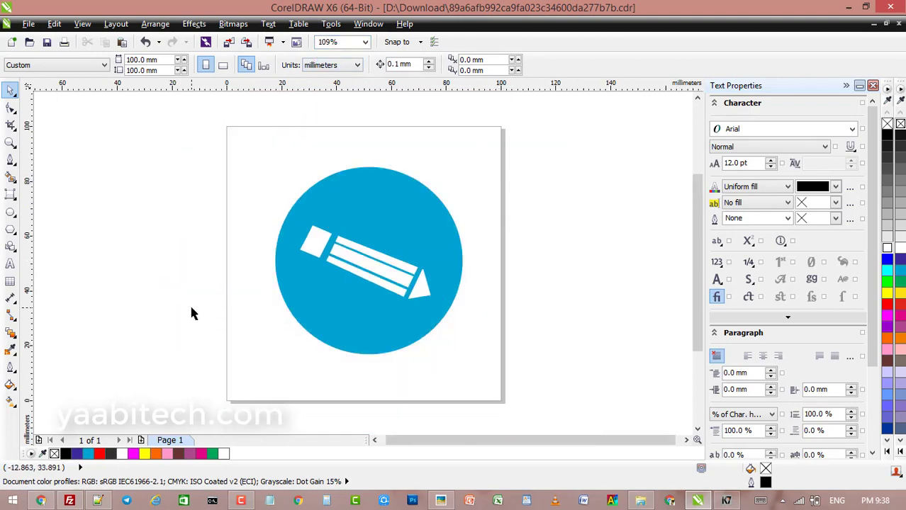
{"action": "key", "text": "ctrl+e"}
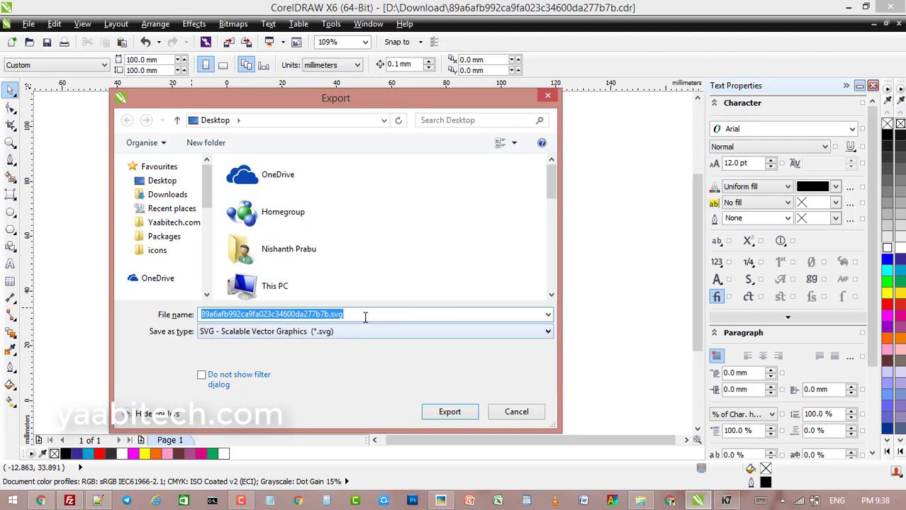
{"action": "type", "text": "pen"}
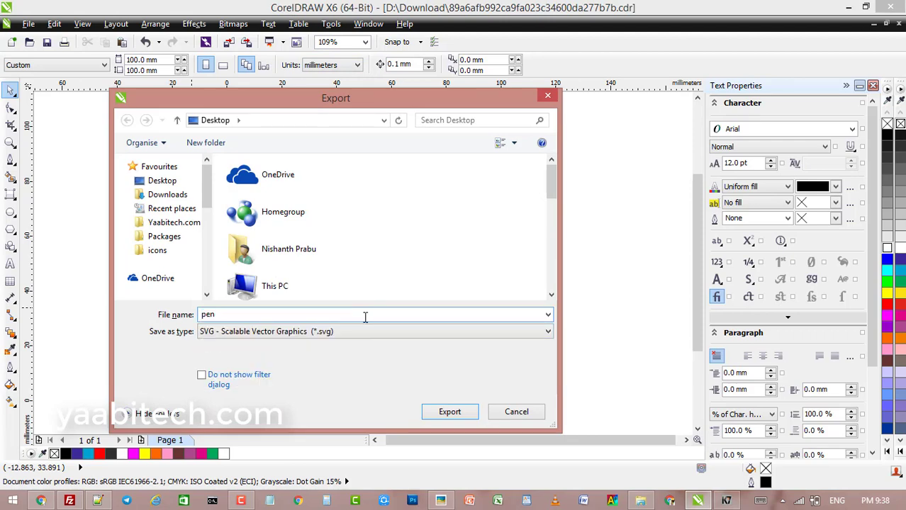
{"action": "key", "text": "Return"}
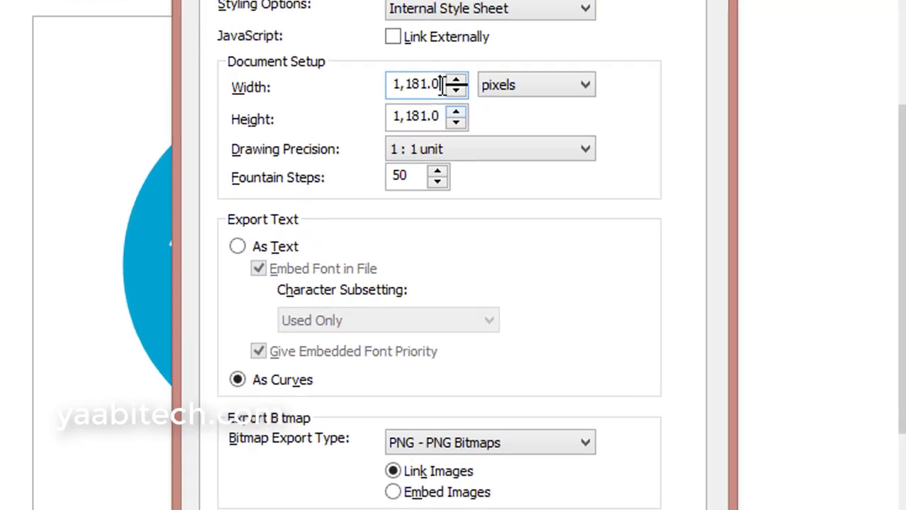
{"action": "left_click_drag", "start_coordinate": [450, 164], "coordinate": [360, 168]}
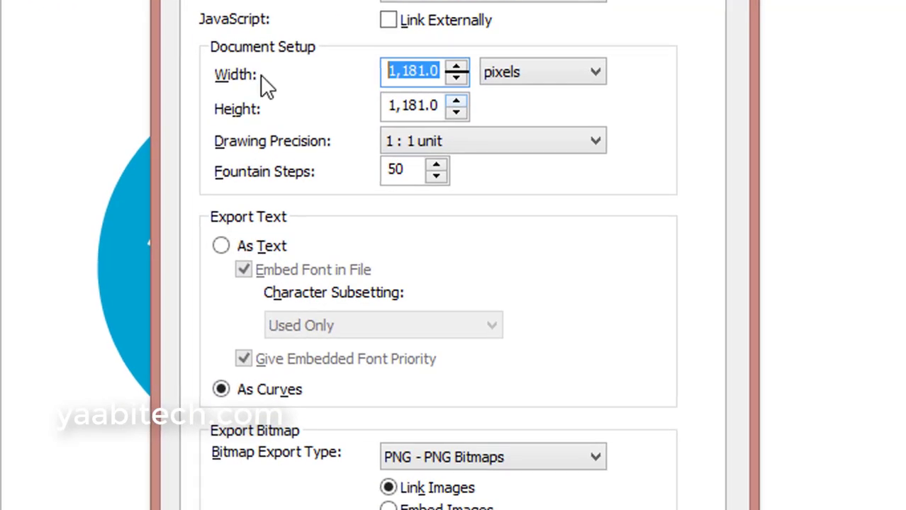
{"action": "type", "text": "600"}
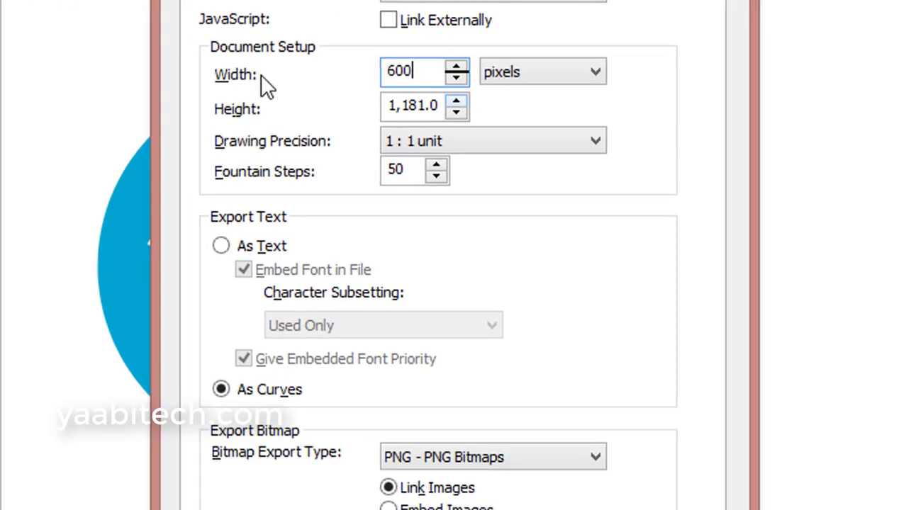
{"action": "left_click_drag", "start_coordinate": [438, 107], "coordinate": [370, 107]}
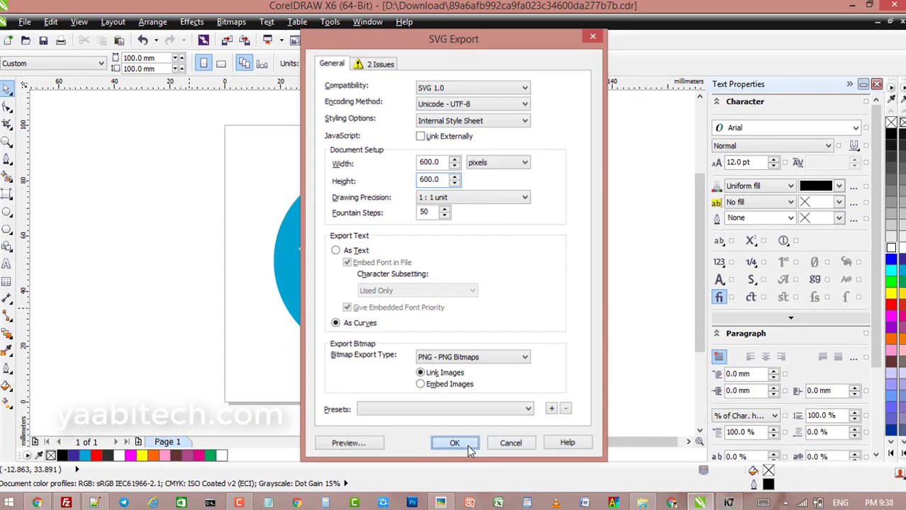
{"action": "left_click", "coordinate": [467, 445]}
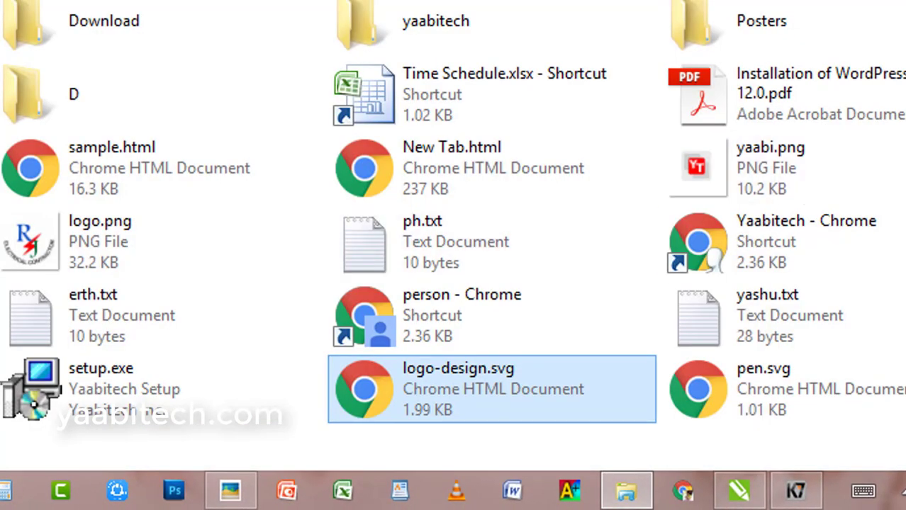
Open pen.svg from the desktop folder in Notepad++ and examine its SVG code.
{"action": "left_click", "coordinate": [789, 424]}
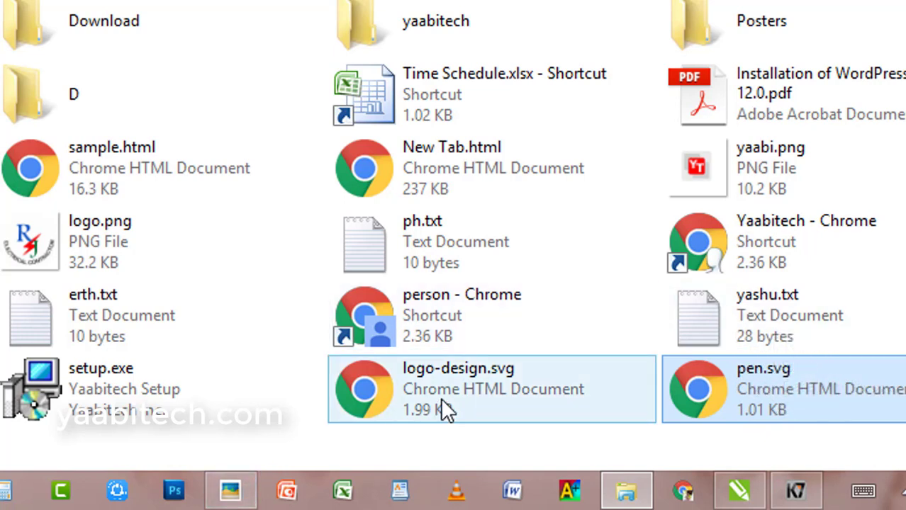
{"action": "left_click", "coordinate": [776, 367]}
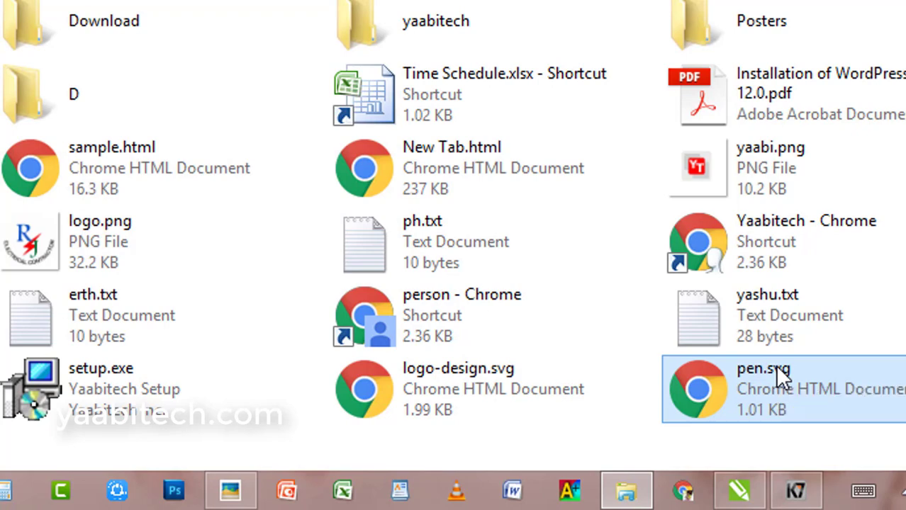
{"action": "right_click", "coordinate": [775, 365]}
{"action": "left_click", "coordinate": [890, 409]}
{"action": "left_click", "coordinate": [890, 409]}
{"action": "right_click", "coordinate": [889, 410]}
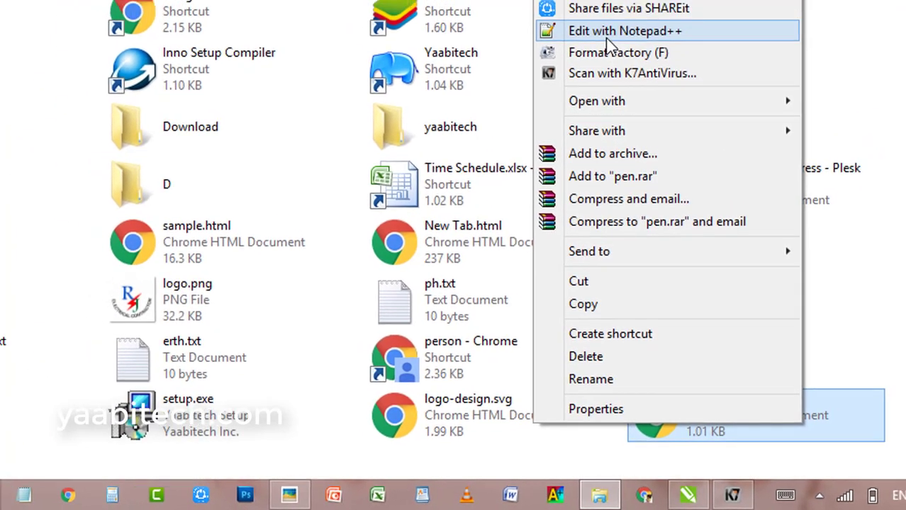
{"action": "left_click", "coordinate": [607, 37]}
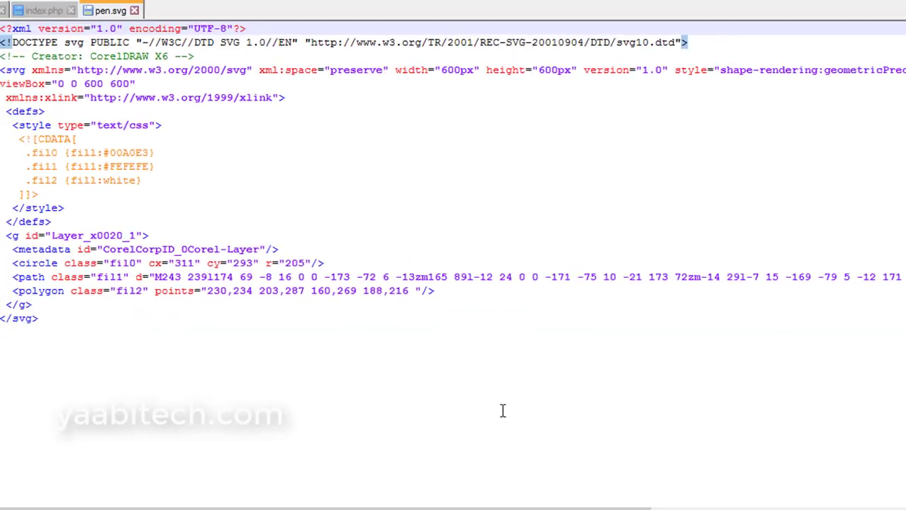
{"action": "left_click_drag", "start_coordinate": [217, 471], "coordinate": [142, 448]}
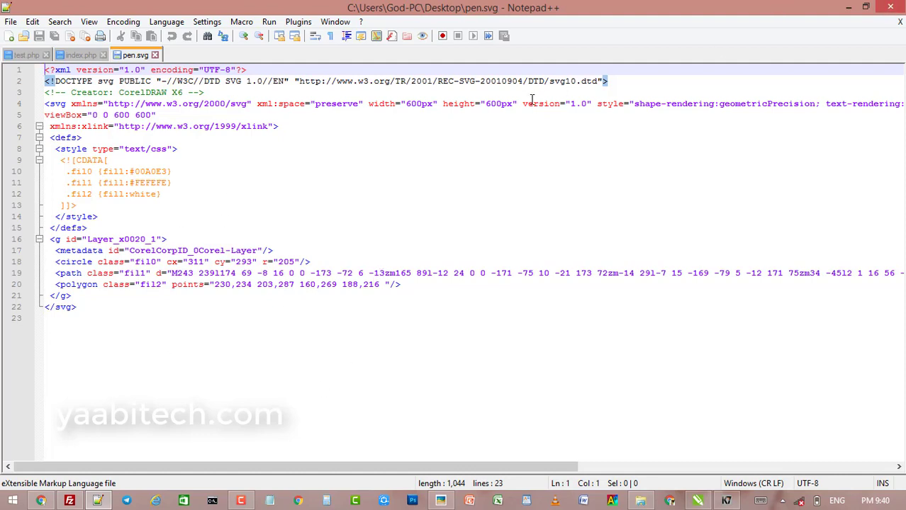
Look at the graphic design service page in Chrome, and postpone the antivirus activation prompt on returning to the desktop files.
{"action": "left_click", "coordinate": [40, 500]}
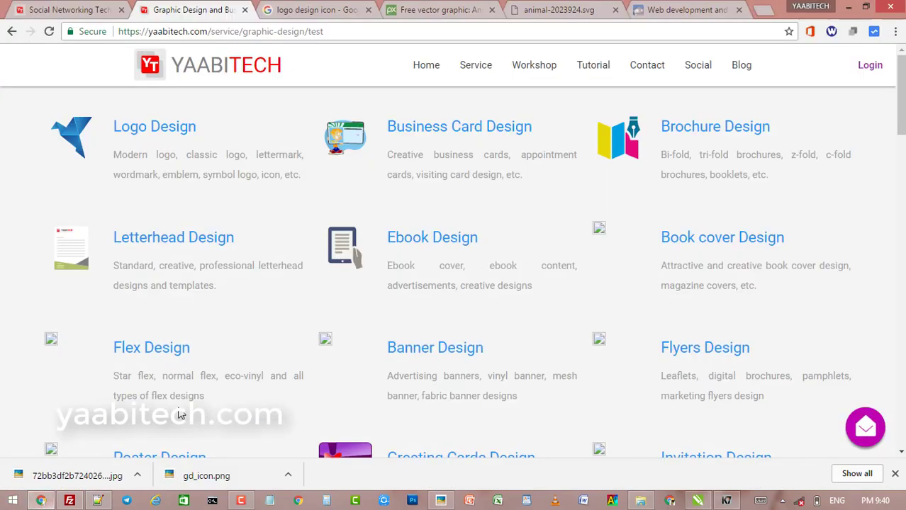
{"action": "left_click", "coordinate": [58, 497]}
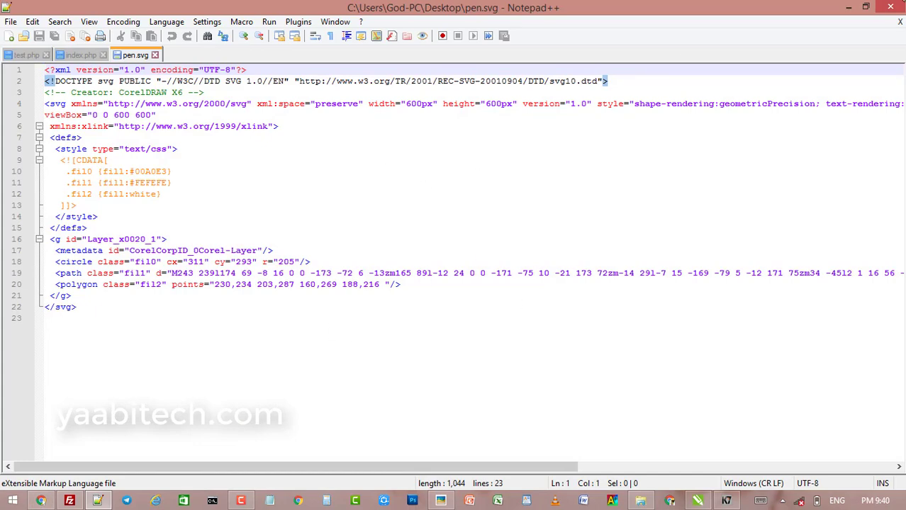
{"action": "left_click", "coordinate": [640, 500]}
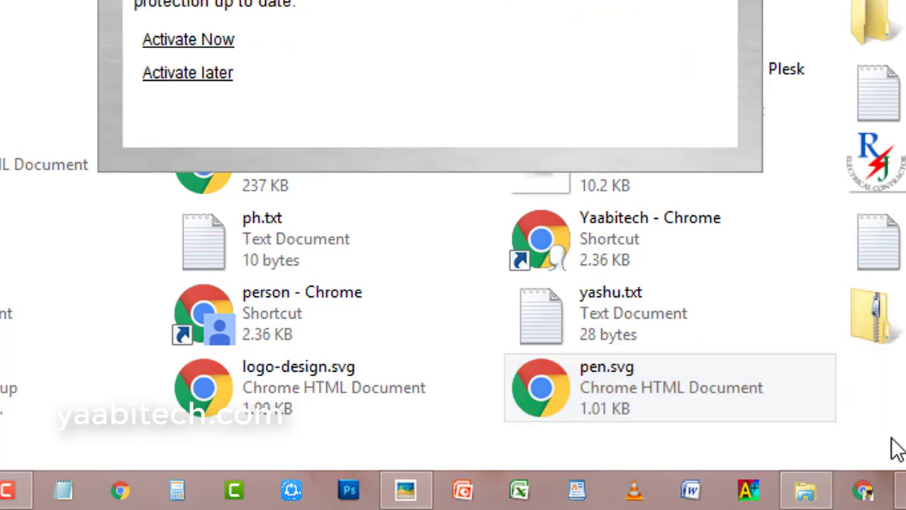
{"action": "left_click", "coordinate": [178, 81]}
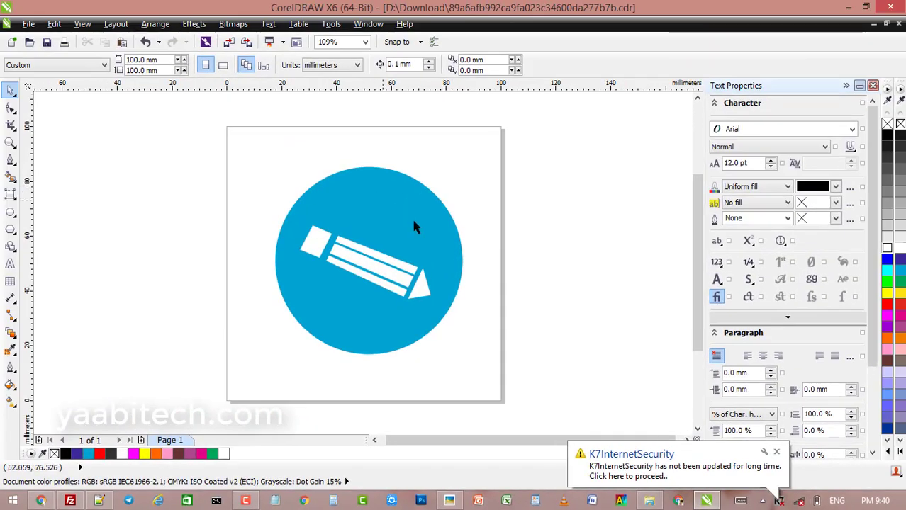
Apply a linear cyan-to-white fountain fill to the circle, running from its lower-left edge to its upper-right edge at about 31°.
{"action": "left_click", "coordinate": [362, 219]}
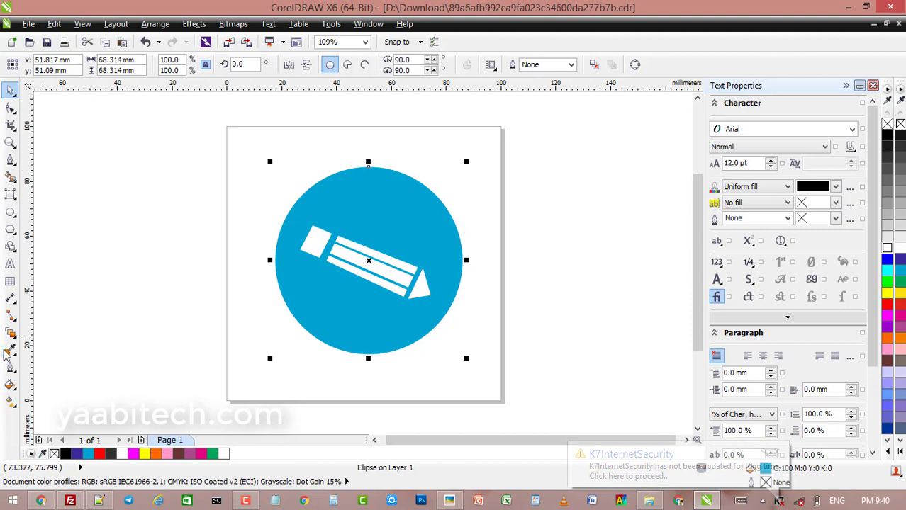
{"action": "left_click", "coordinate": [10, 402]}
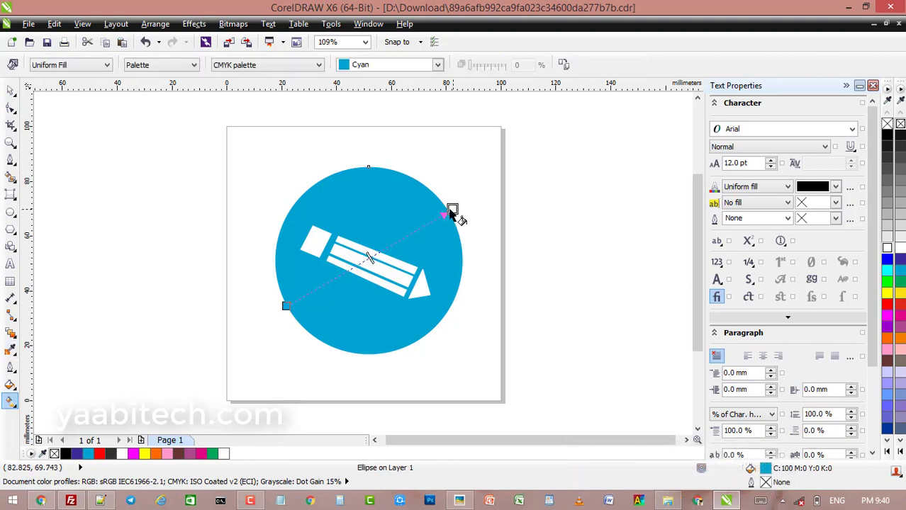
{"action": "left_click_drag", "start_coordinate": [452, 213], "coordinate": [448, 210]}
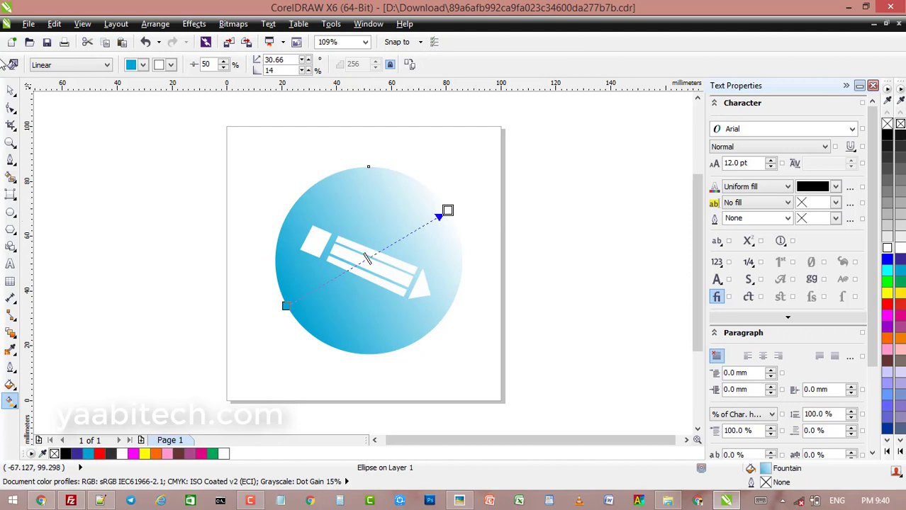
{"action": "left_click", "coordinate": [11, 92]}
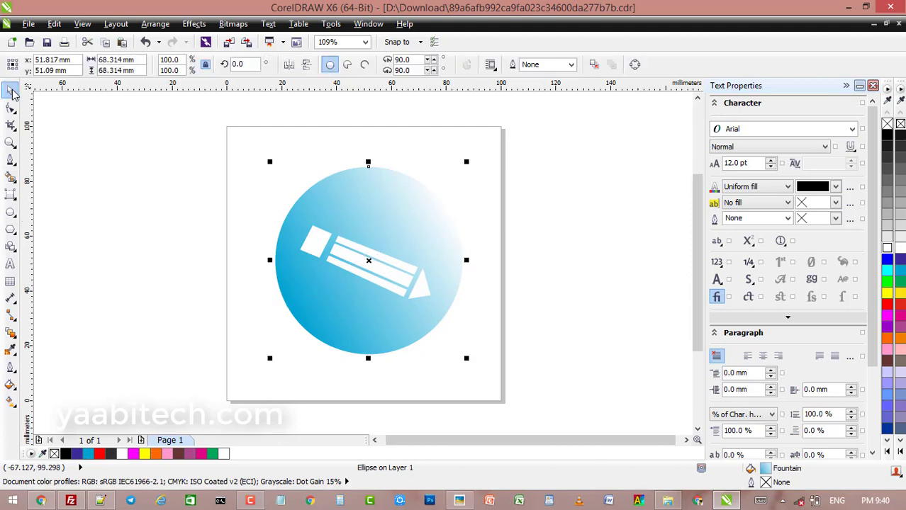
{"action": "left_click", "coordinate": [181, 333]}
Export the gradient pencil icon to the desktop as an SVG file named pen2, with the width set to 600 pixels.
{"action": "key", "text": "ctrl+e"}
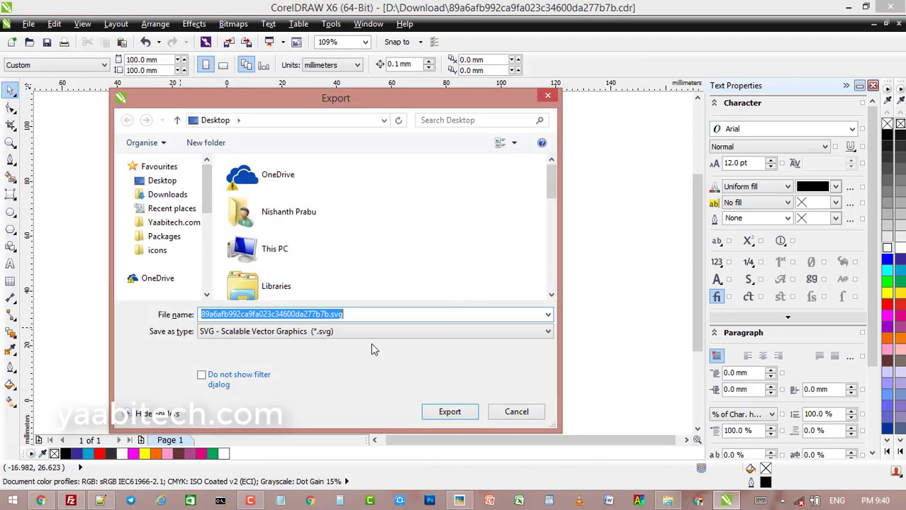
{"action": "type", "text": "pen2"}
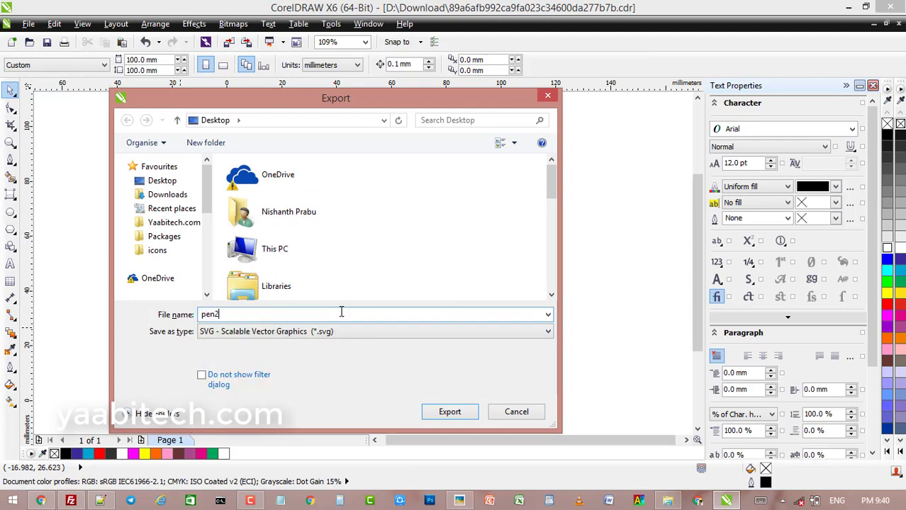
{"action": "key", "text": "Return"}
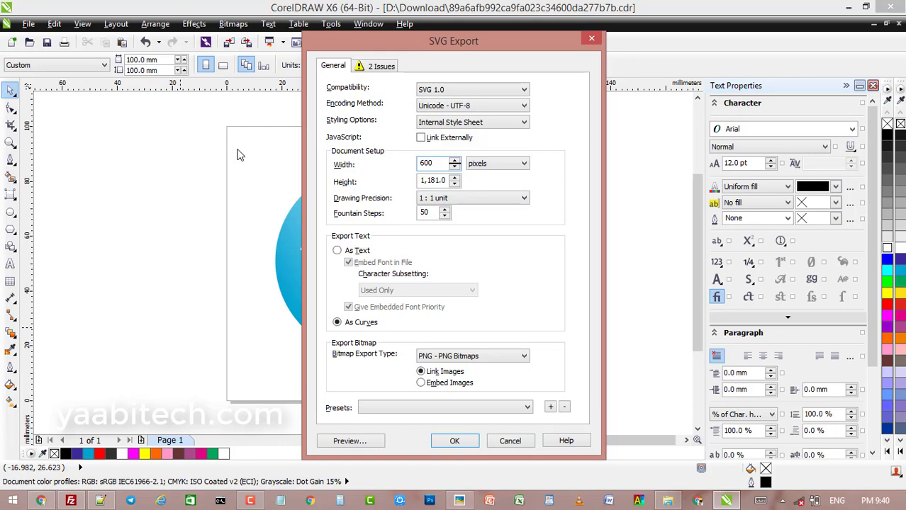
{"action": "left_click", "coordinate": [462, 446]}
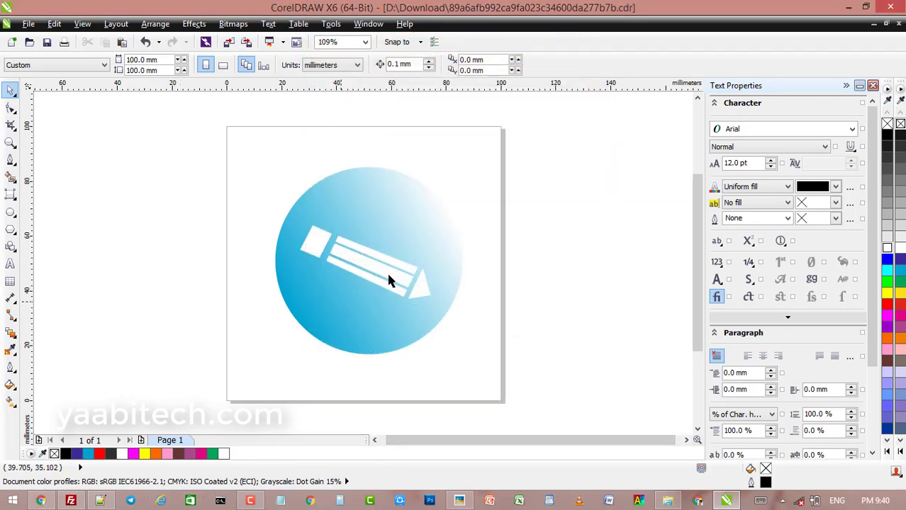
Open pen2.svg from the desktop folder in Chrome to view the gradient icon, and close the Picasa image viewer.
{"action": "left_click", "coordinate": [852, 7]}
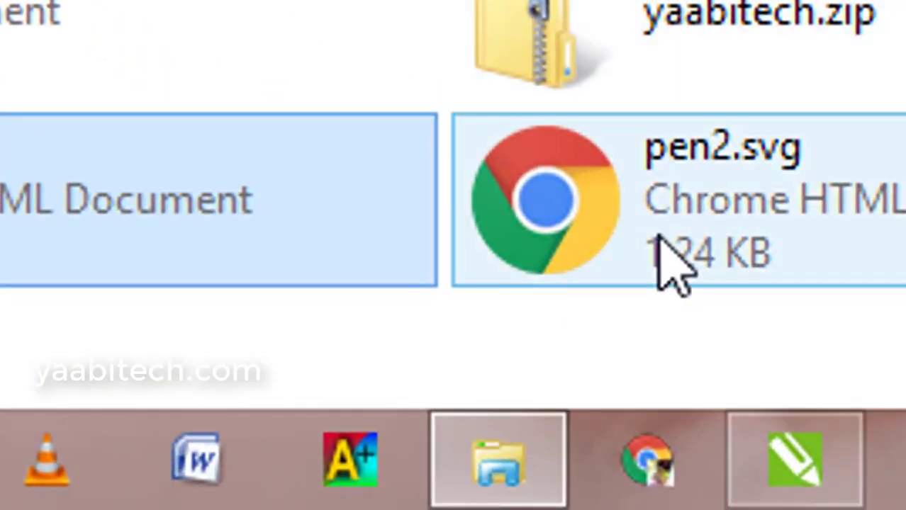
{"action": "double_click", "coordinate": [656, 237]}
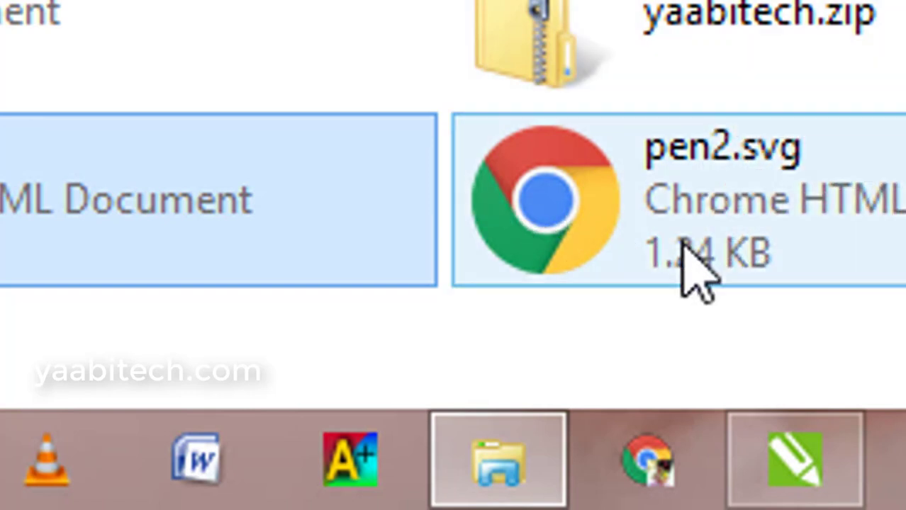
{"action": "left_click", "coordinate": [691, 273]}
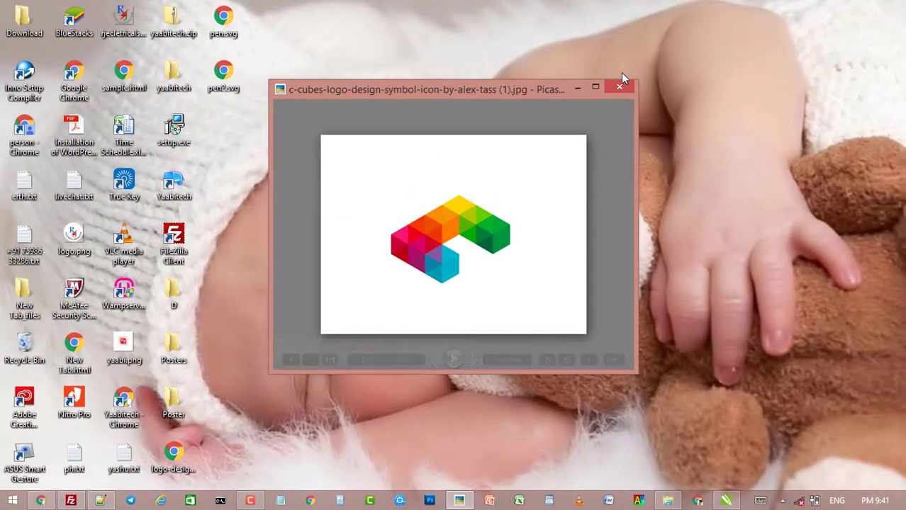
{"action": "left_click", "coordinate": [619, 86]}
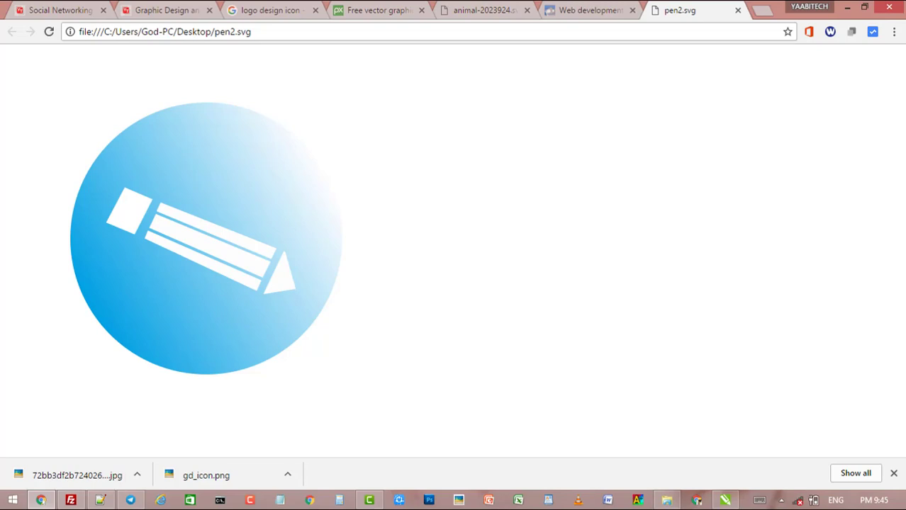